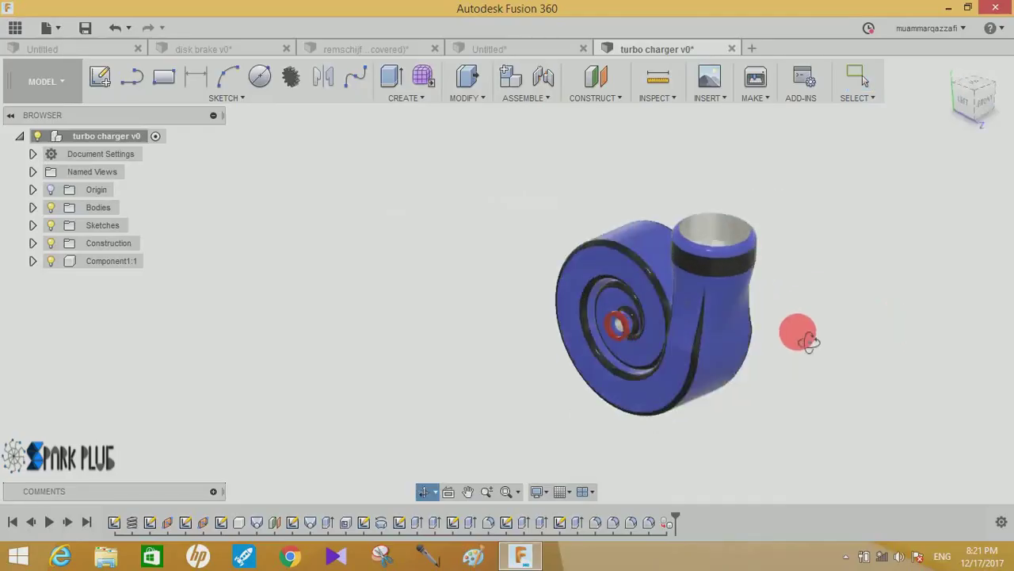
# Orbit the finished casing preview, then move to the new empty Untitled design.
pyautogui.moveTo(797, 333)
pyautogui.mouseDown()
pyautogui.moveTo(775, 358)
pyautogui.moveTo(746, 276)
pyautogui.moveTo(939, 274)
pyautogui.moveTo(918, 318)
pyautogui.mouseUp()
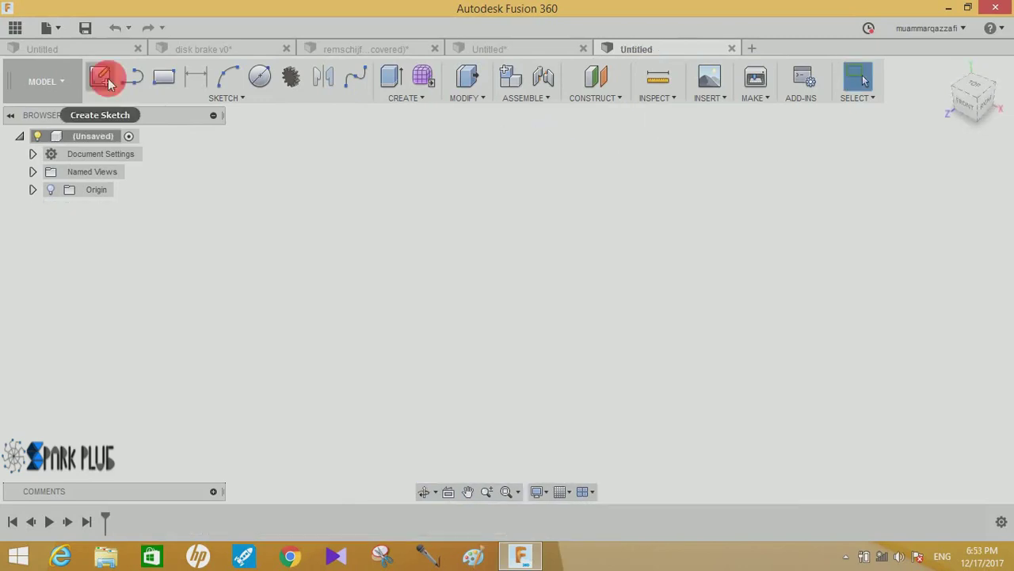
# Sketch on the side plane and start a coil with a 38 mm base circle at the origin.
pyautogui.click(103, 78)
pyautogui.click(483, 269)
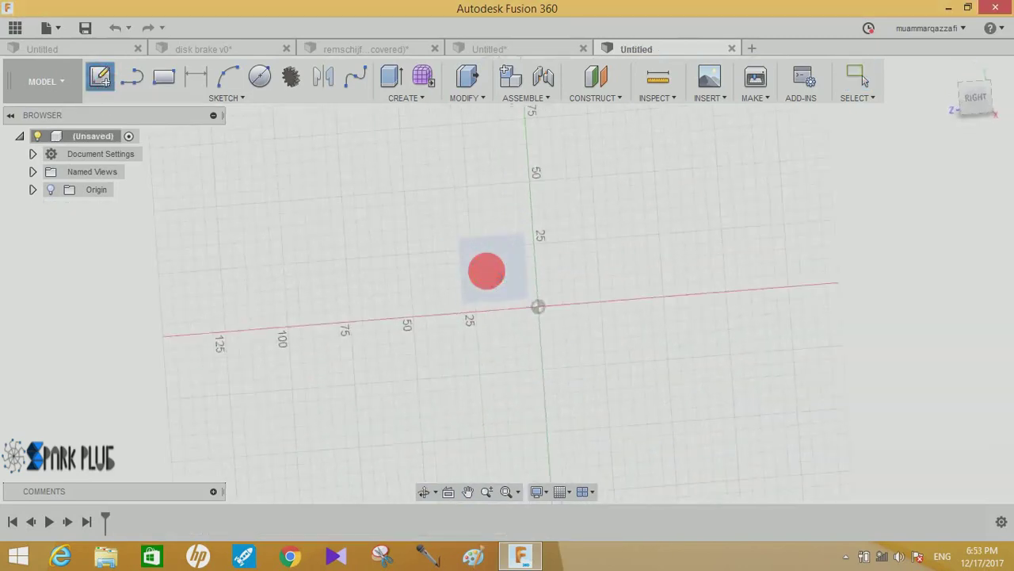
pyautogui.click(404, 93)
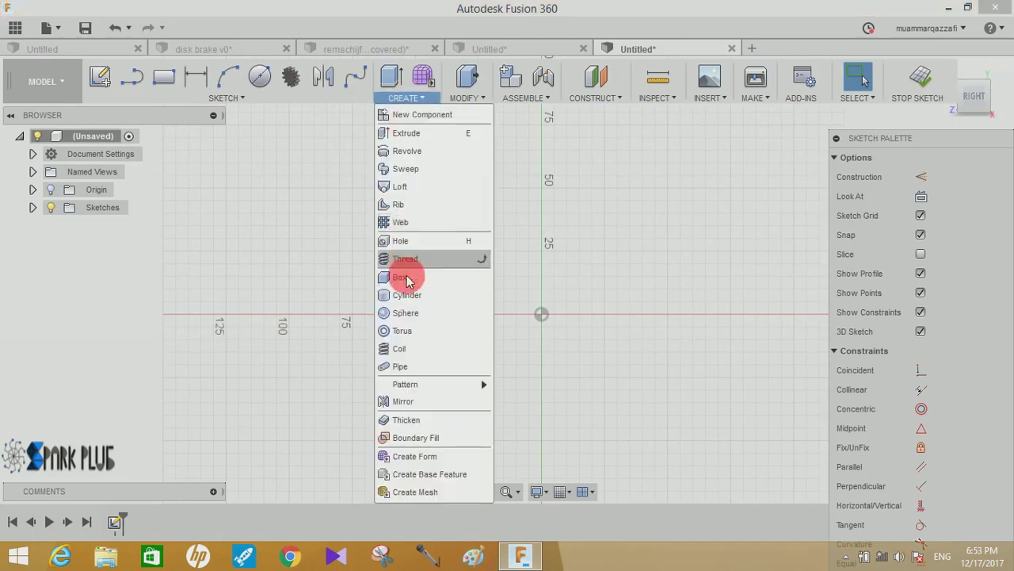
pyautogui.click(405, 350)
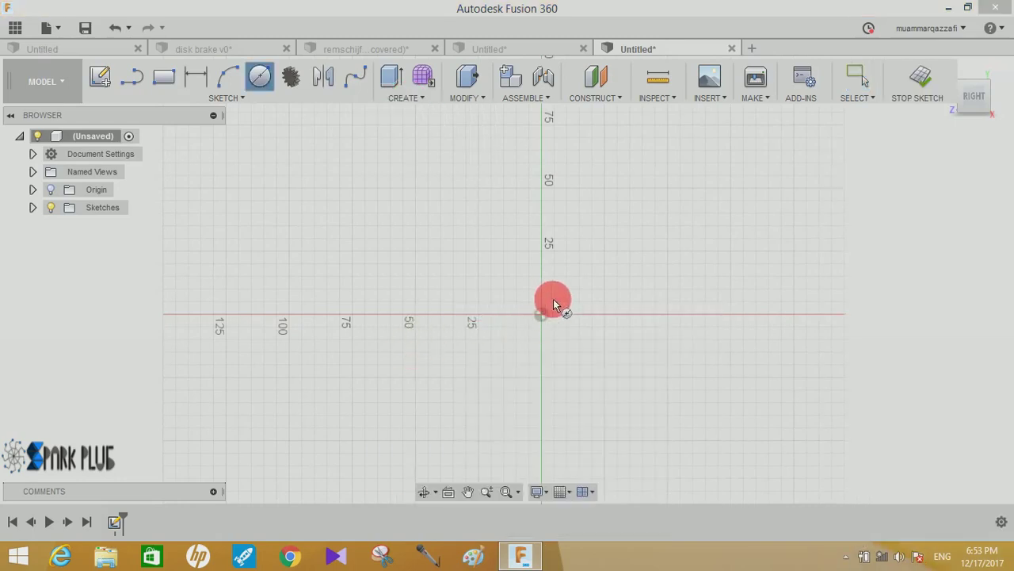
pyautogui.click(542, 315)
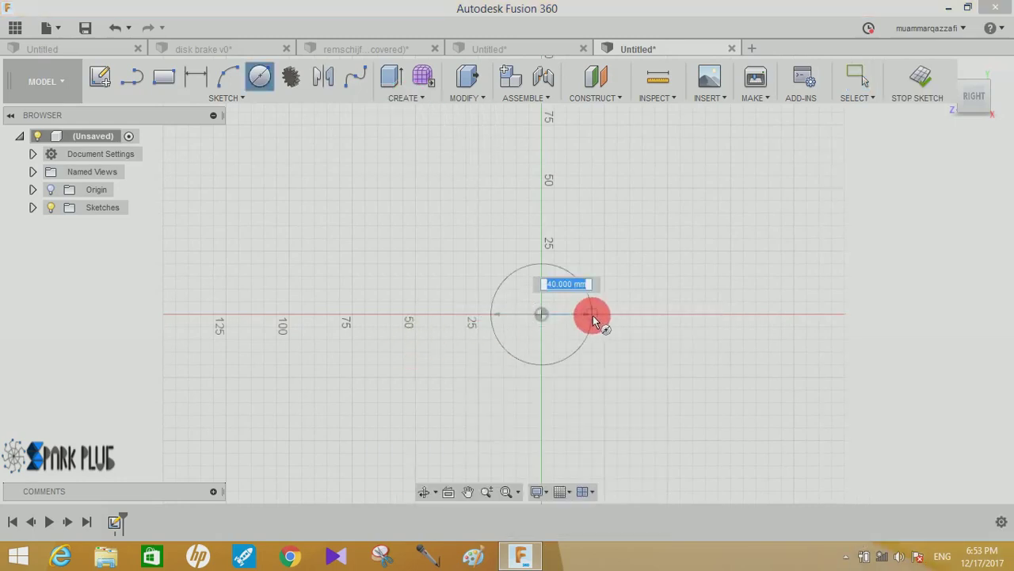
pyautogui.write('8')
pyautogui.press('Tab')
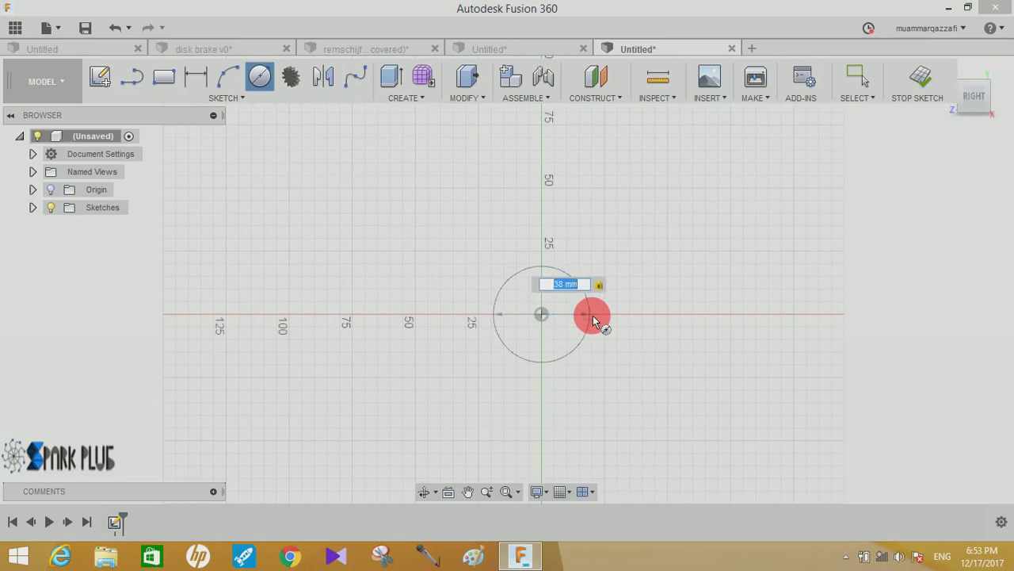
pyautogui.click(593, 315)
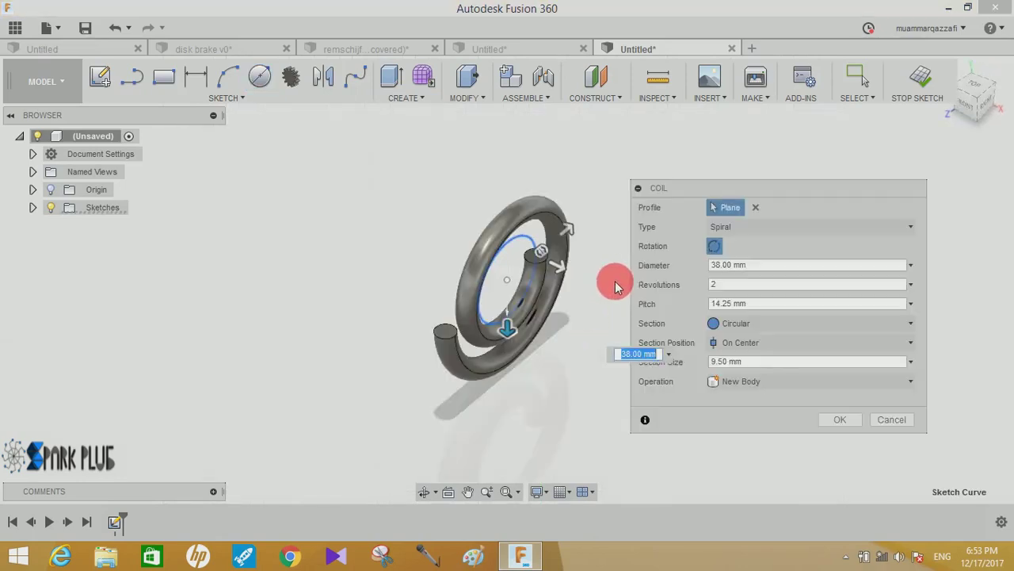
# Create the Spiral coil with 1.5 revolutions, 25.4 pitch and 9.50 mm section.
pyautogui.moveTo(568, 347); pyautogui.dragTo(487, 362, button='middle')
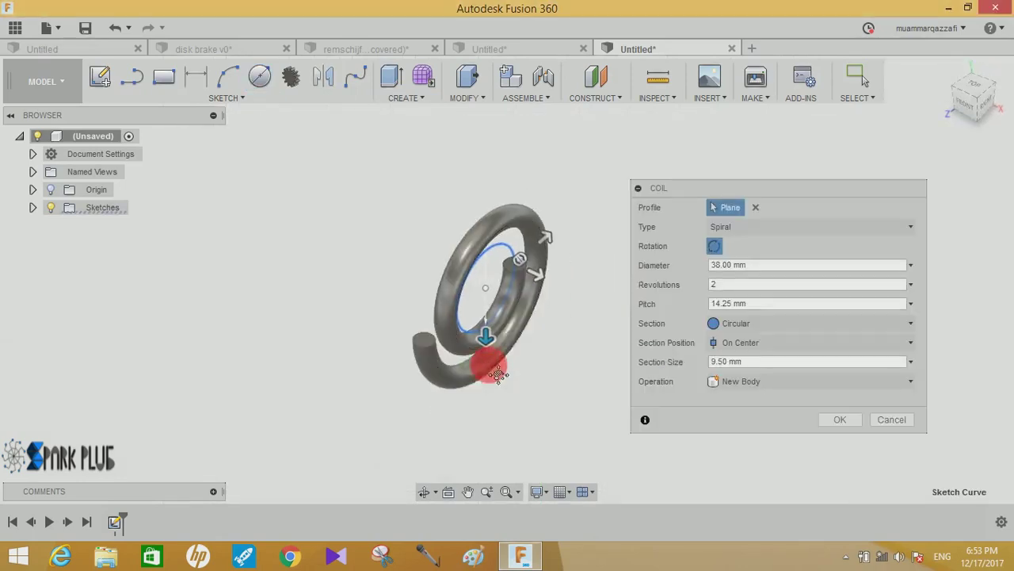
pyautogui.click(800, 231)
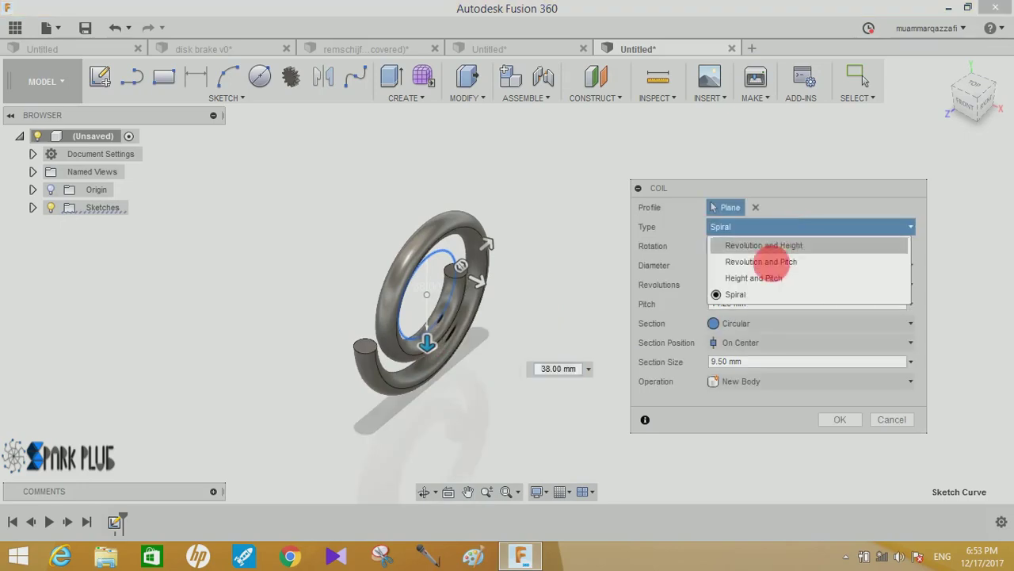
pyautogui.click(743, 296)
pyautogui.write('1.5')
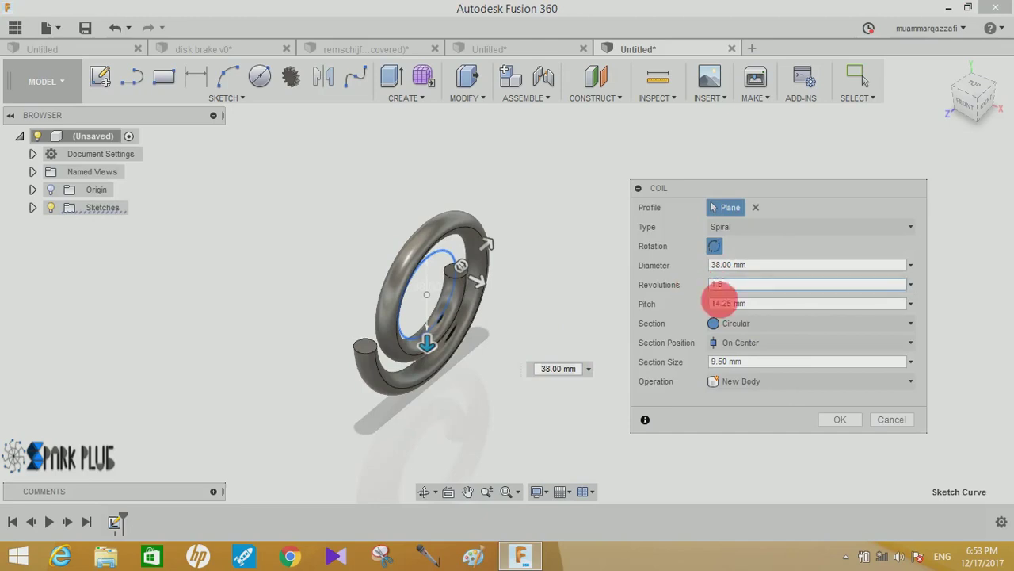
pyautogui.click(720, 302)
pyautogui.write('25.4')
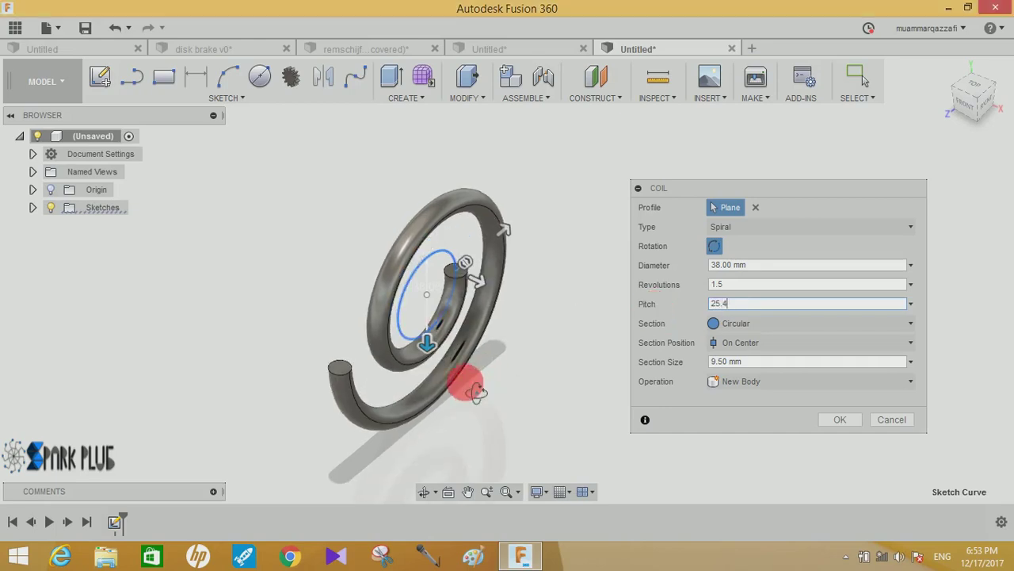
pyautogui.moveTo(464, 373)
pyautogui.keyDown('shift'); pyautogui.mouseDown(button='middle')
pyautogui.moveTo(396, 339)
pyautogui.moveTo(444, 356)
pyautogui.moveTo(414, 355)
pyautogui.moveTo(470, 351)
pyautogui.mouseUp(button='middle'); pyautogui.keyUp('shift')
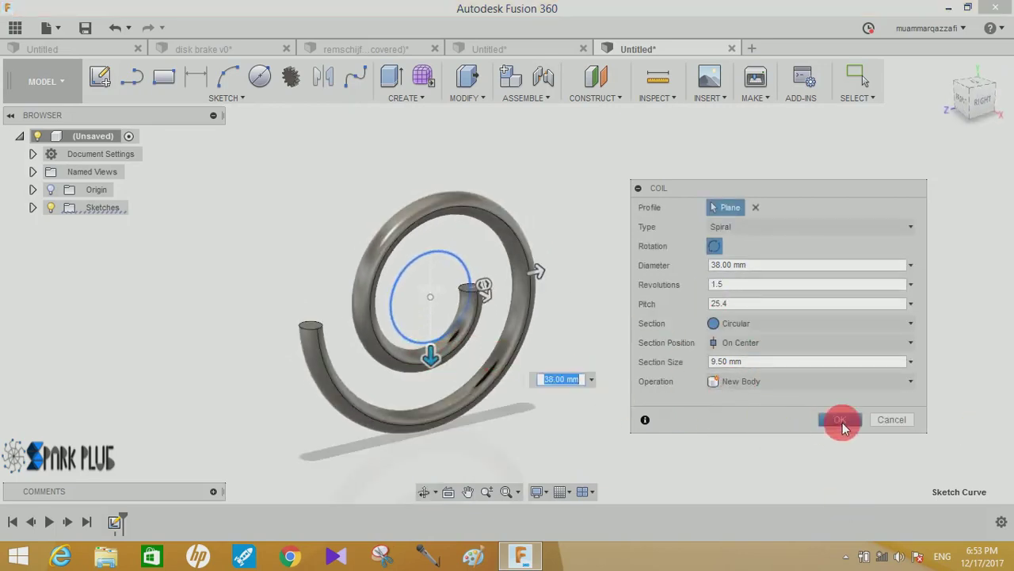
pyautogui.click(839, 419)
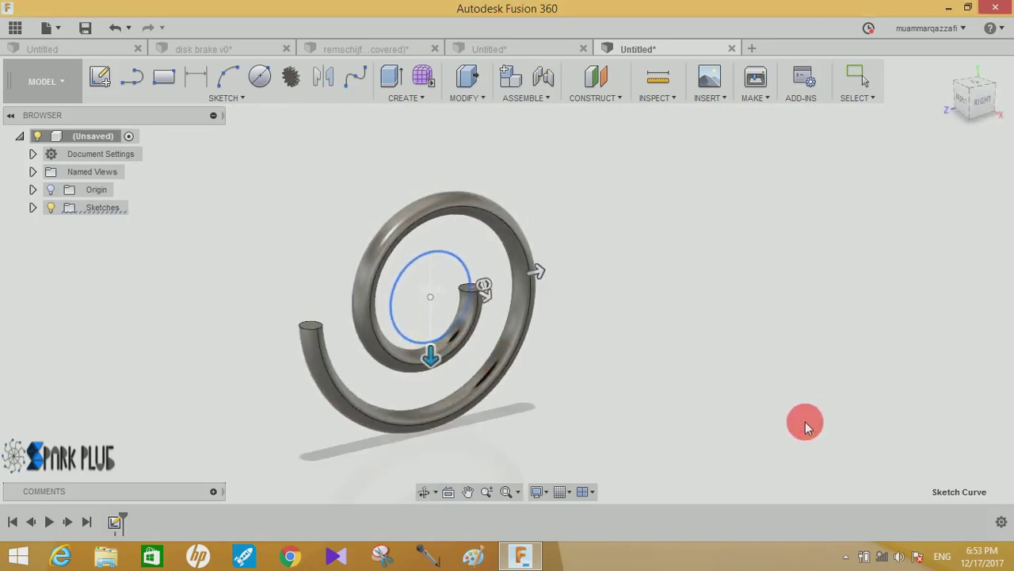
# Project the spiral into a new sketch on a plane.
pyautogui.click(196, 98)
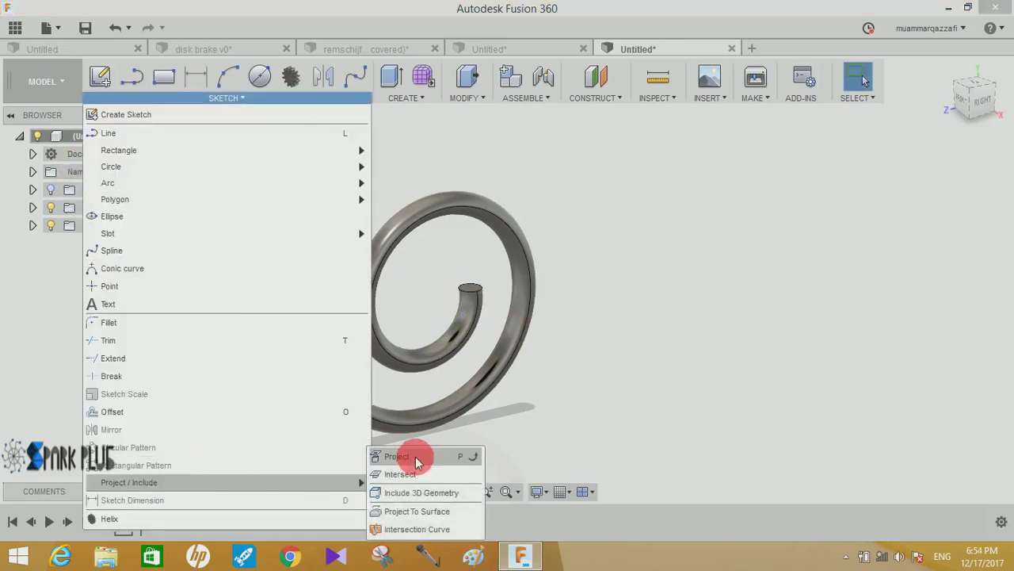
pyautogui.click(414, 394)
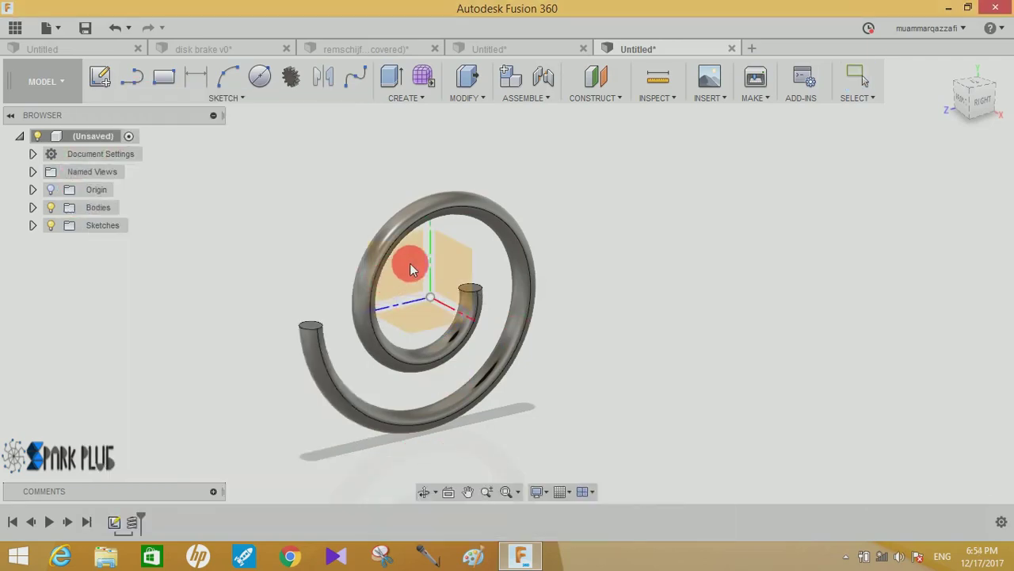
pyautogui.click(403, 267)
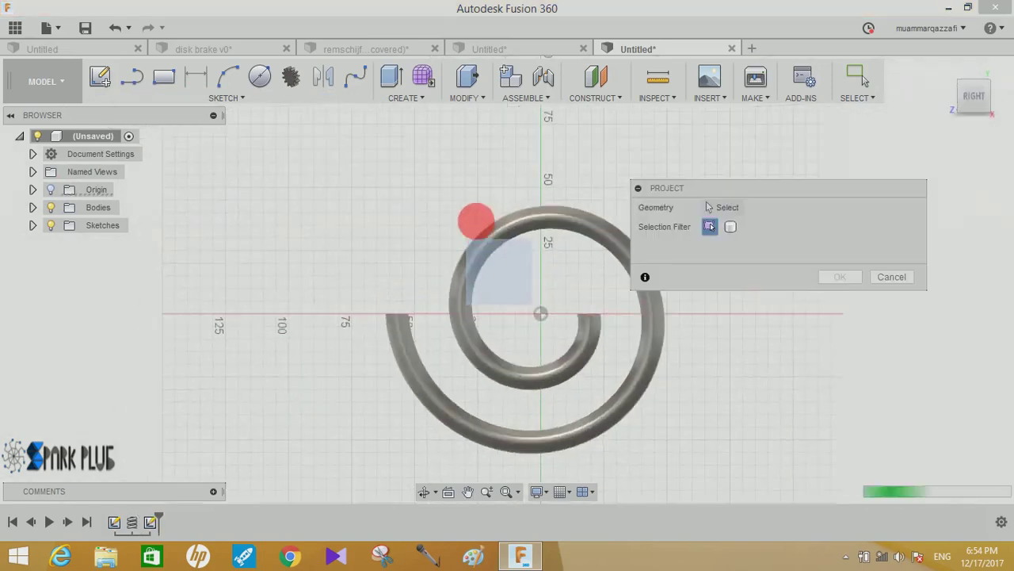
pyautogui.click(837, 279)
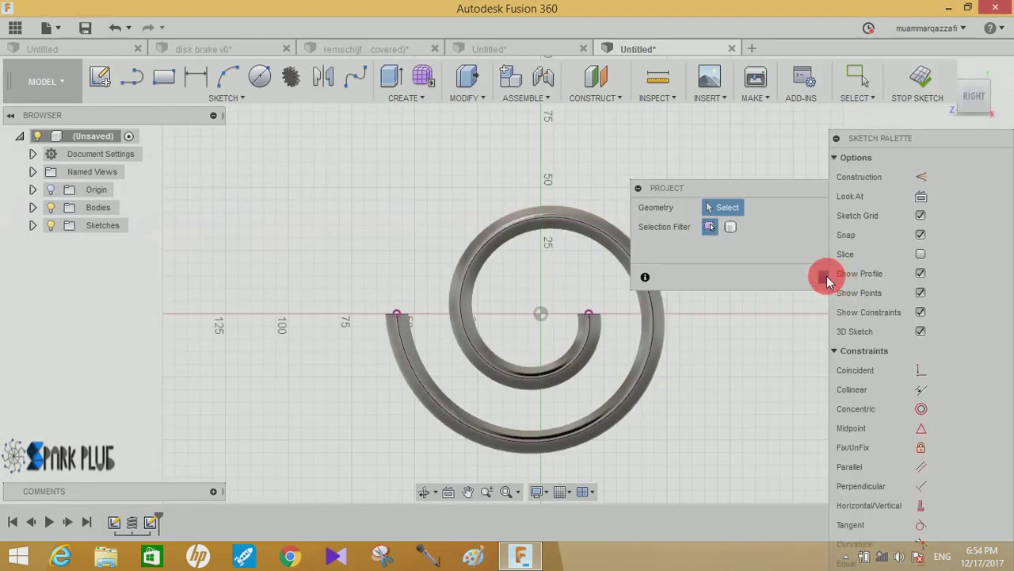
pyautogui.click(827, 277)
pyautogui.keyDown('shift'); pyautogui.moveTo(759, 313); pyautogui.dragTo(781, 317, button='middle'); pyautogui.keyUp('shift')
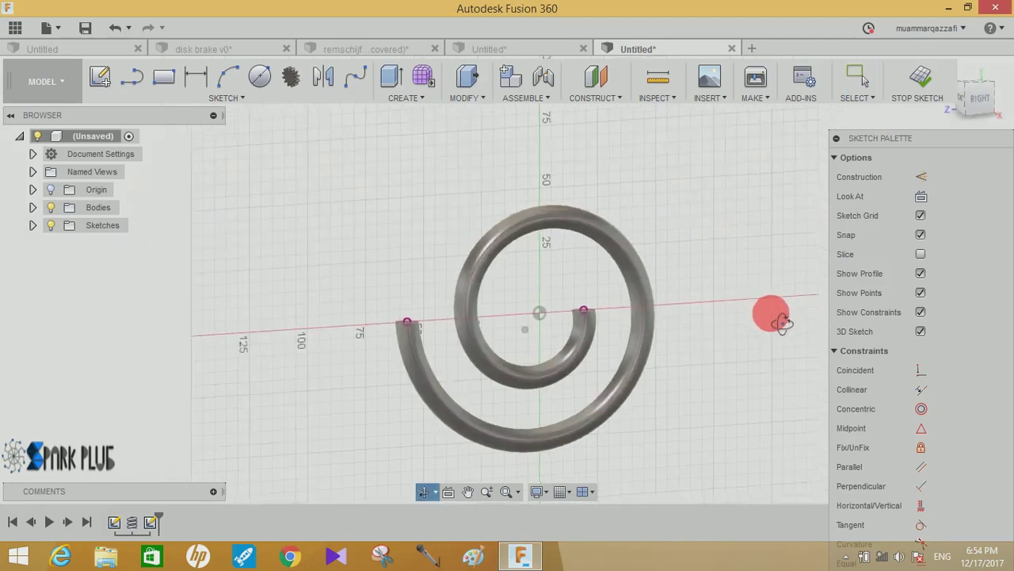
# Hide Body1 so only the projected spiral curves remain.
pyautogui.click(32, 208)
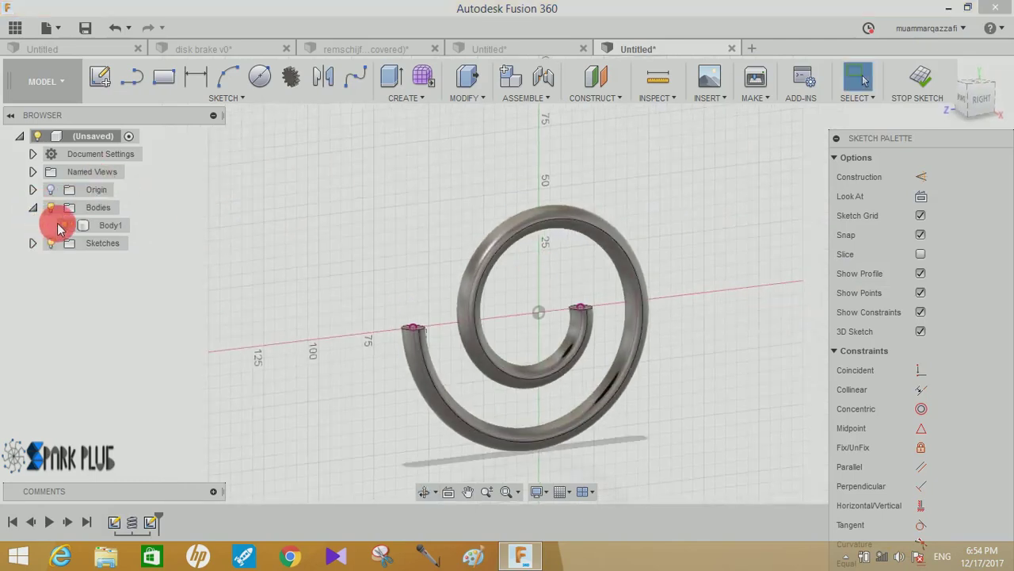
pyautogui.click(64, 225)
pyautogui.click(33, 207)
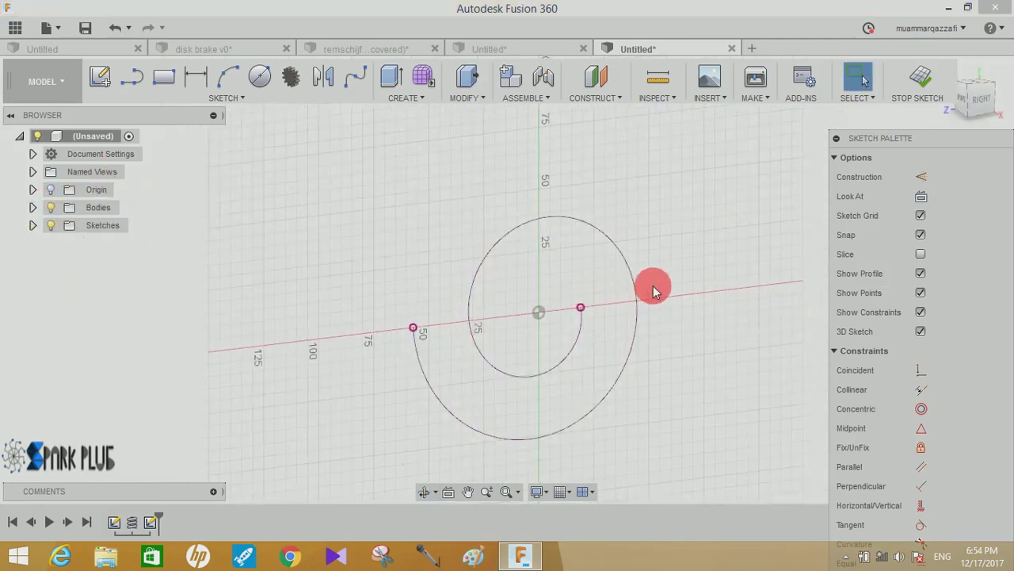
pyautogui.keyDown('shift'); pyautogui.moveTo(654, 291); pyautogui.dragTo(589, 182, button='middle'); pyautogui.keyUp('shift')
# Add a plane along the spiral at distance 0.00 and start a sketch on it.
pyautogui.click(586, 97)
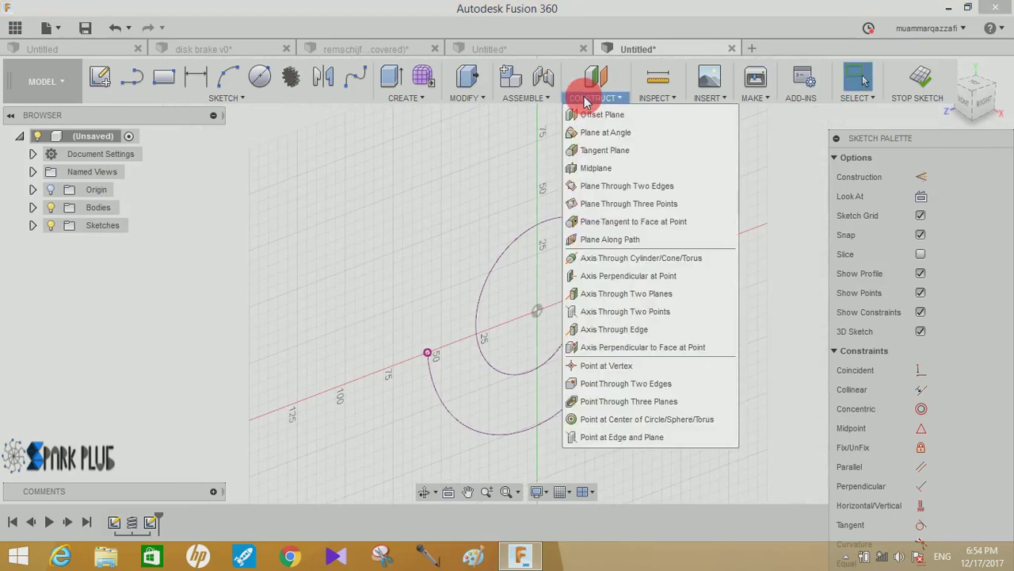
pyautogui.click(610, 239)
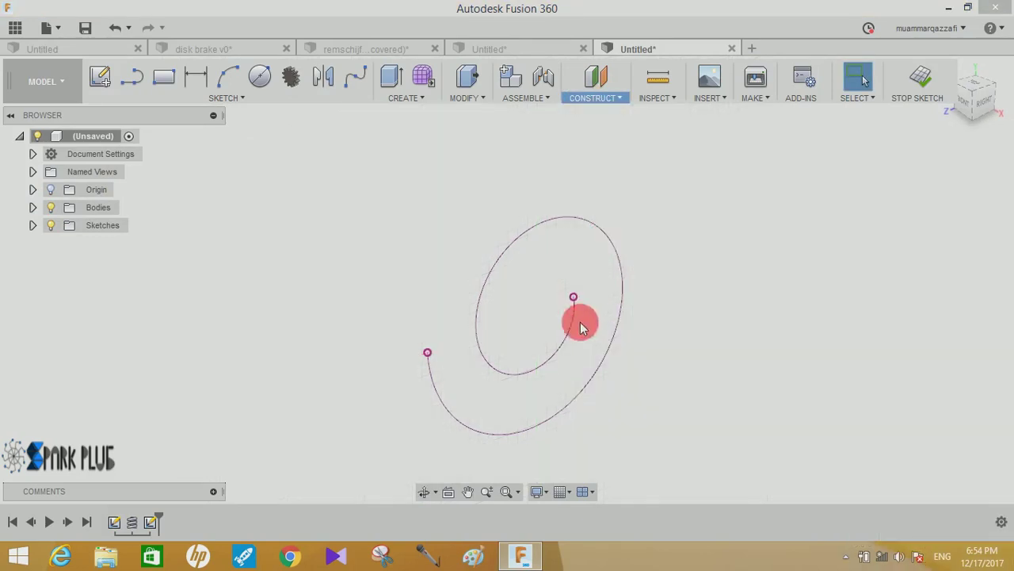
pyautogui.click(581, 327)
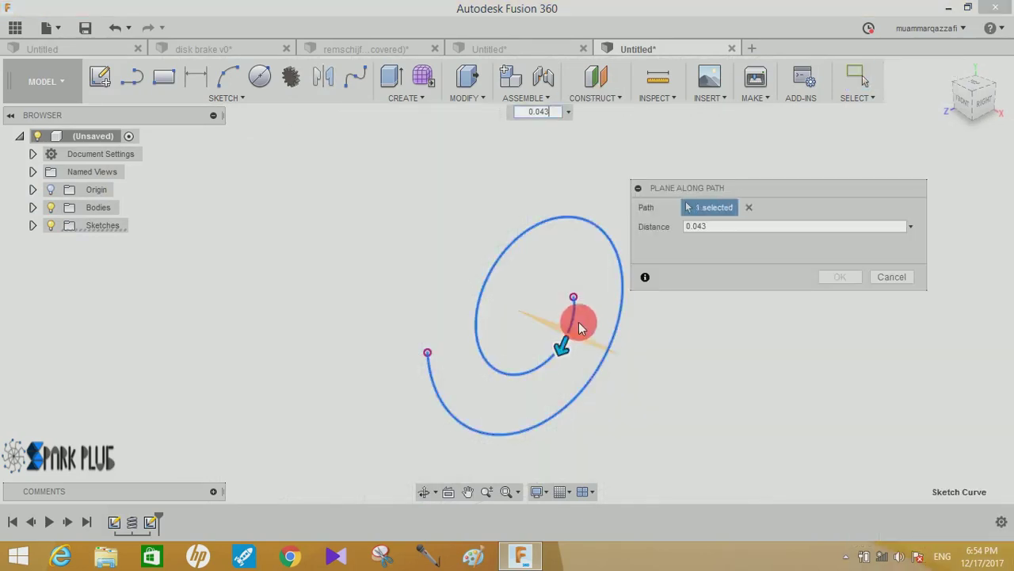
pyautogui.click(565, 349)
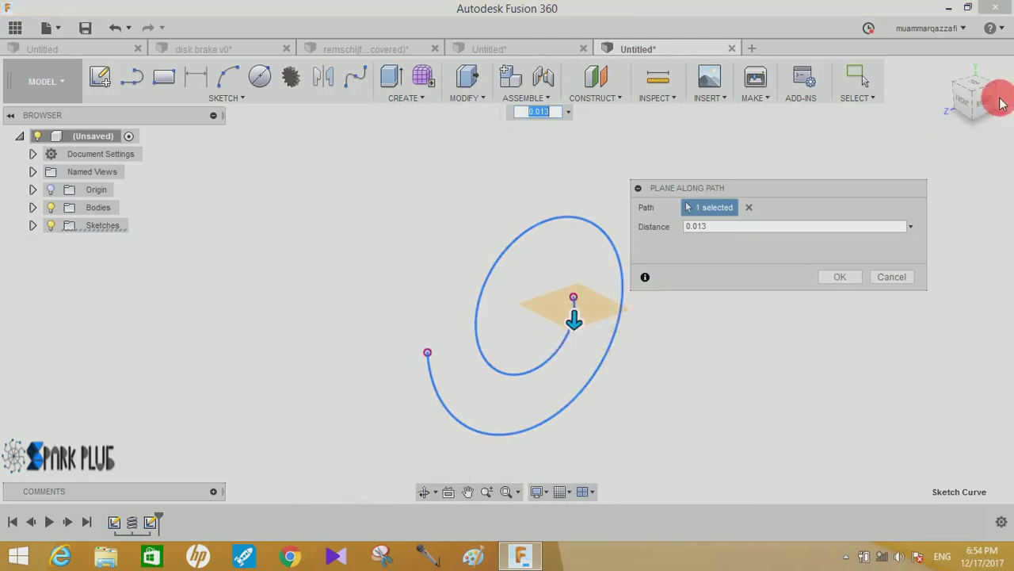
pyautogui.moveTo(581, 327); pyautogui.dragTo(576, 337)
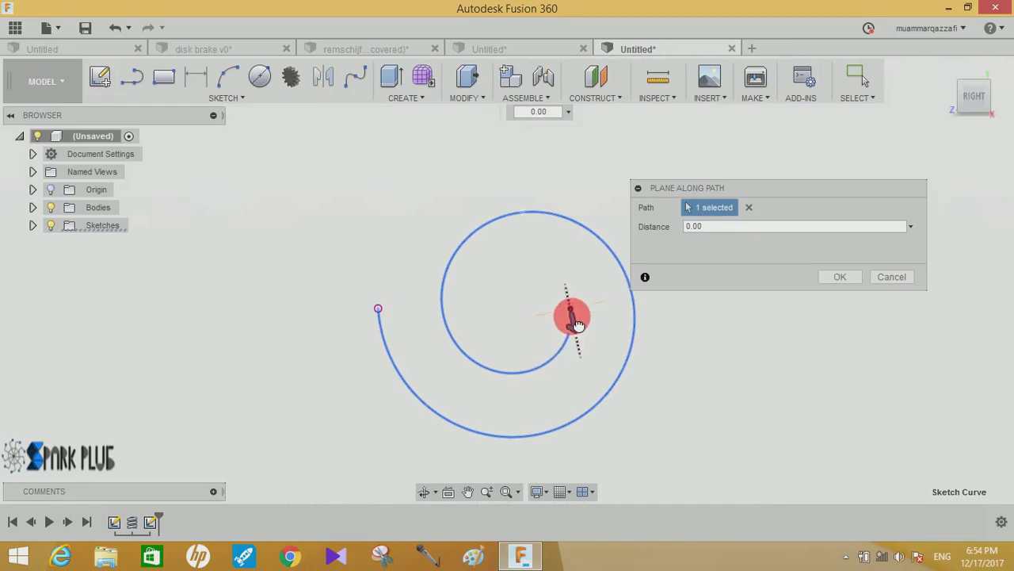
pyautogui.click(848, 295)
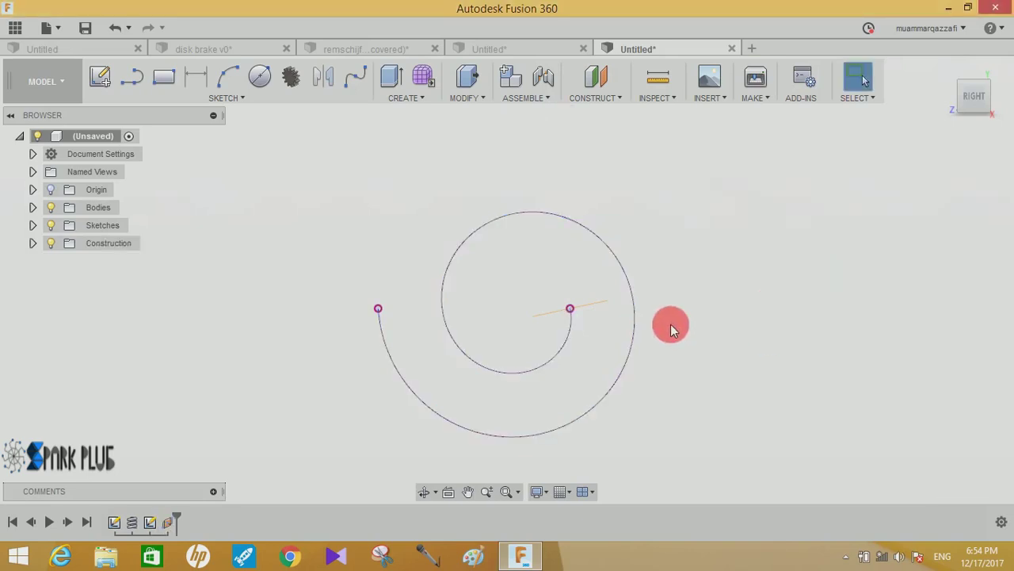
pyautogui.keyDown('shift'); pyautogui.moveTo(690, 336); pyautogui.dragTo(720, 346, button='middle'); pyautogui.keyUp('shift')
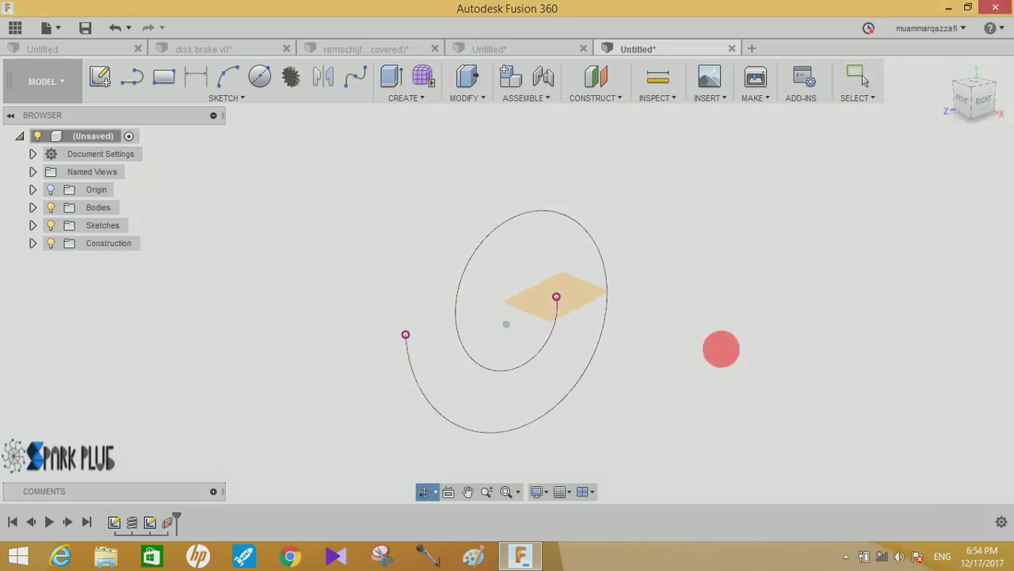
pyautogui.click(578, 294)
pyautogui.click(100, 76)
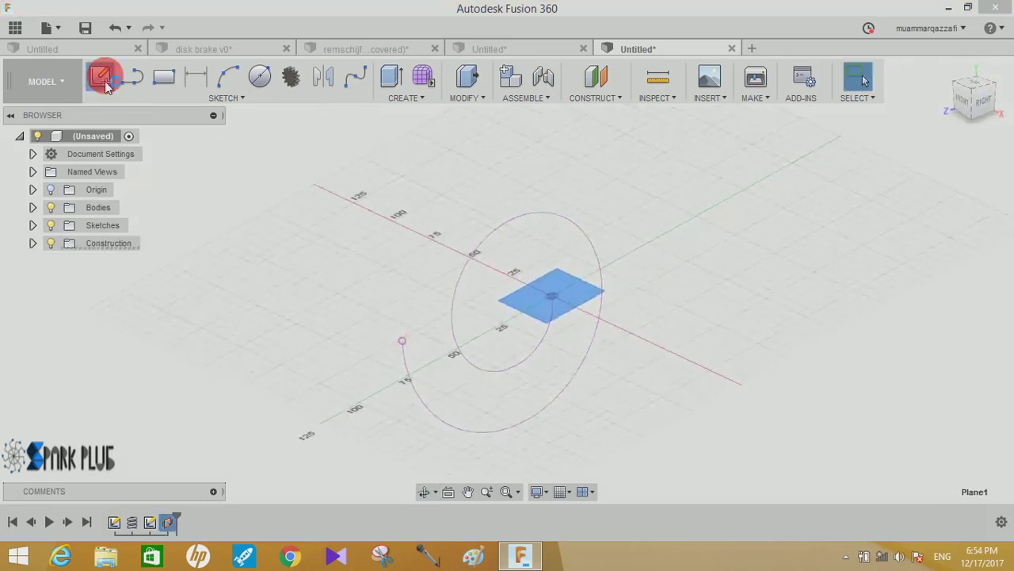
# Draw a centre rectangle at the origin.
pyautogui.click(235, 99)
pyautogui.moveTo(119, 47)
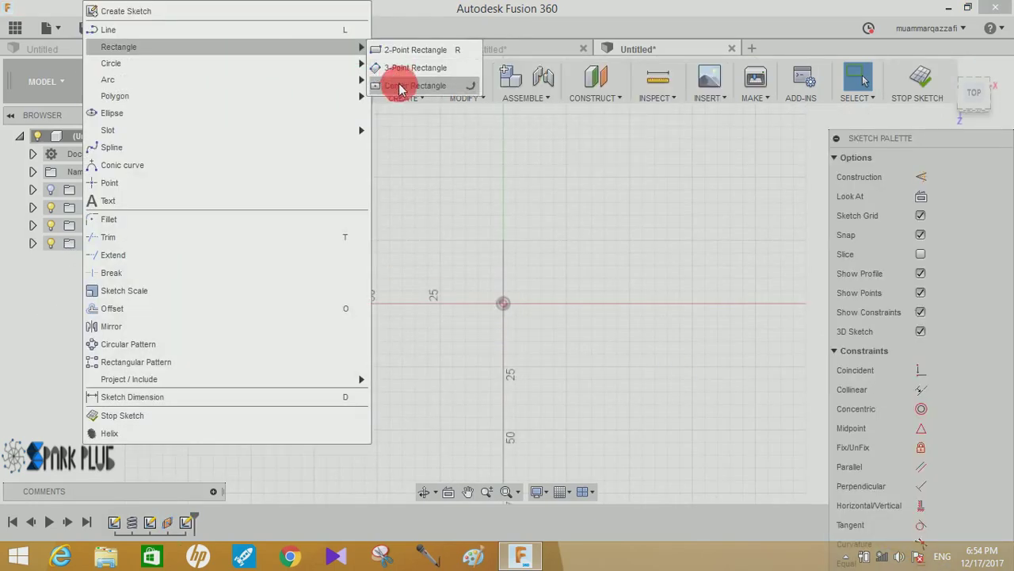
pyautogui.click(396, 85)
pyautogui.click(503, 303)
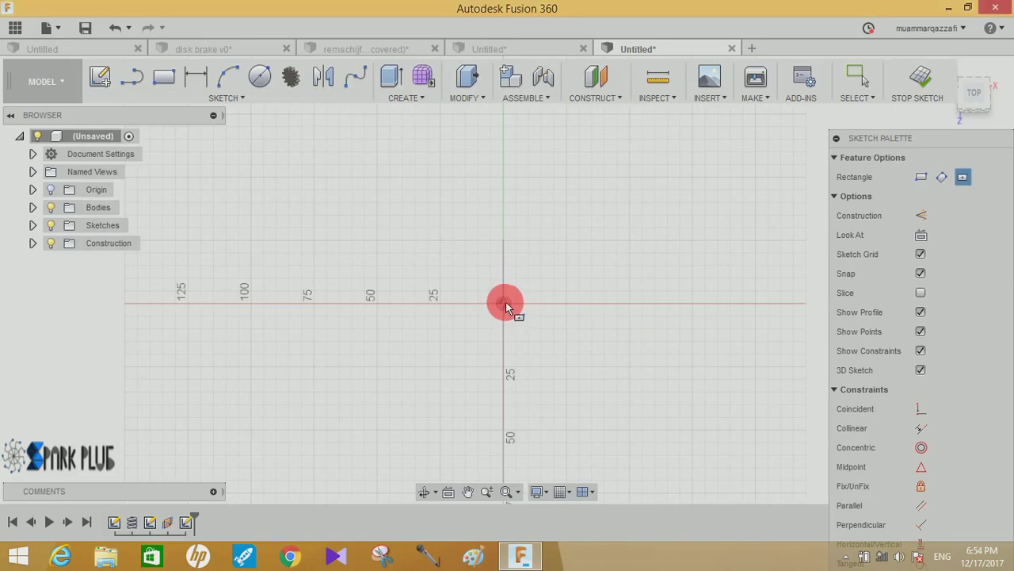
pyautogui.click(567, 346)
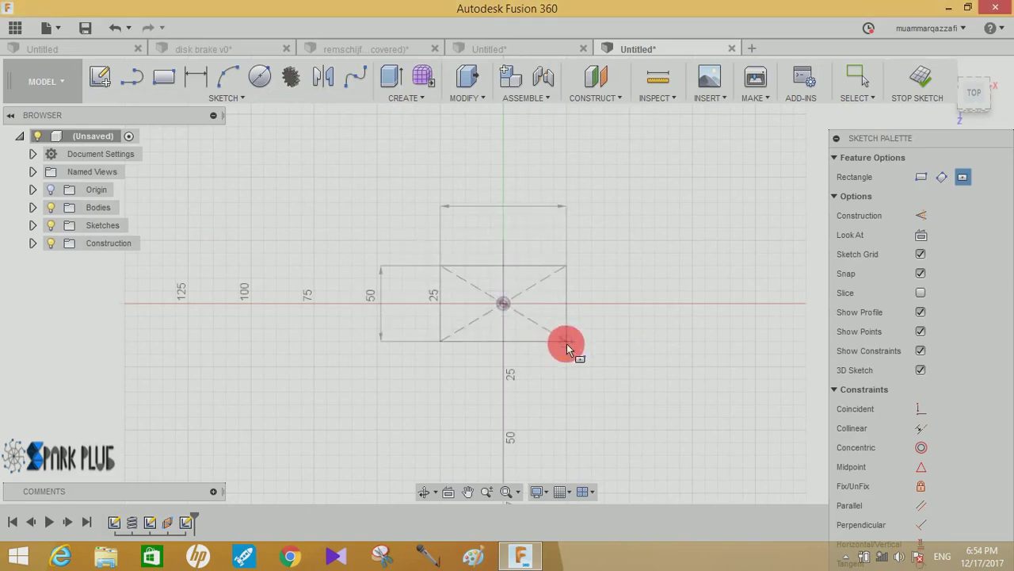
# Dimension the rectangle 26.50 high by 42.14 wide and finish the sketch.
pyautogui.click(195, 76)
pyautogui.click(442, 331)
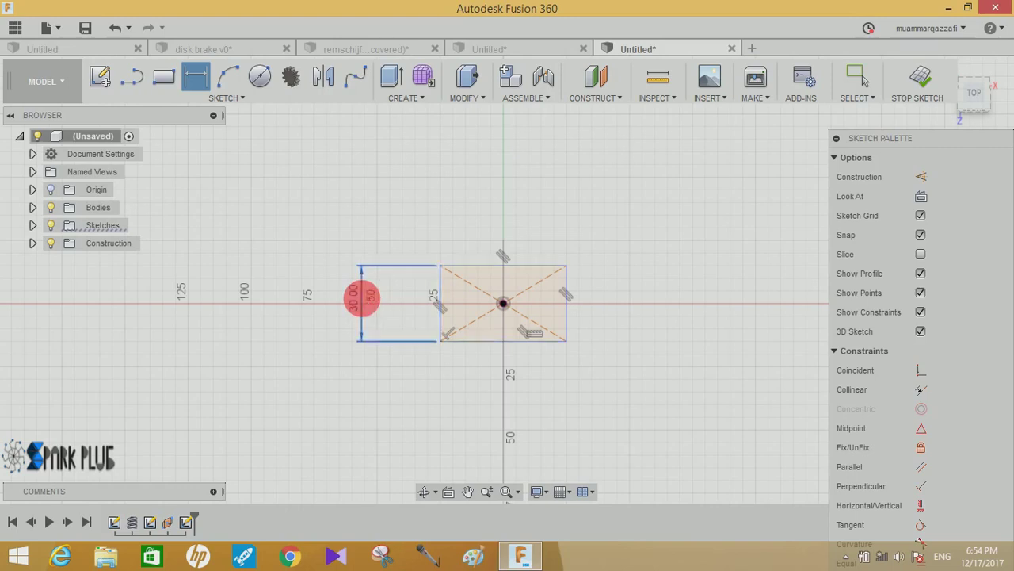
pyautogui.click(362, 300)
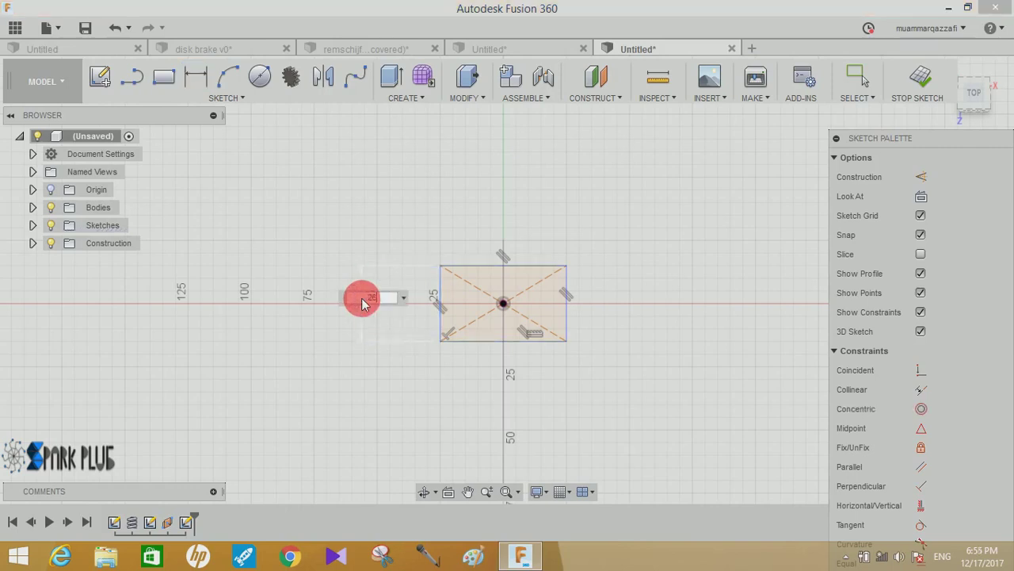
pyautogui.press('Return')
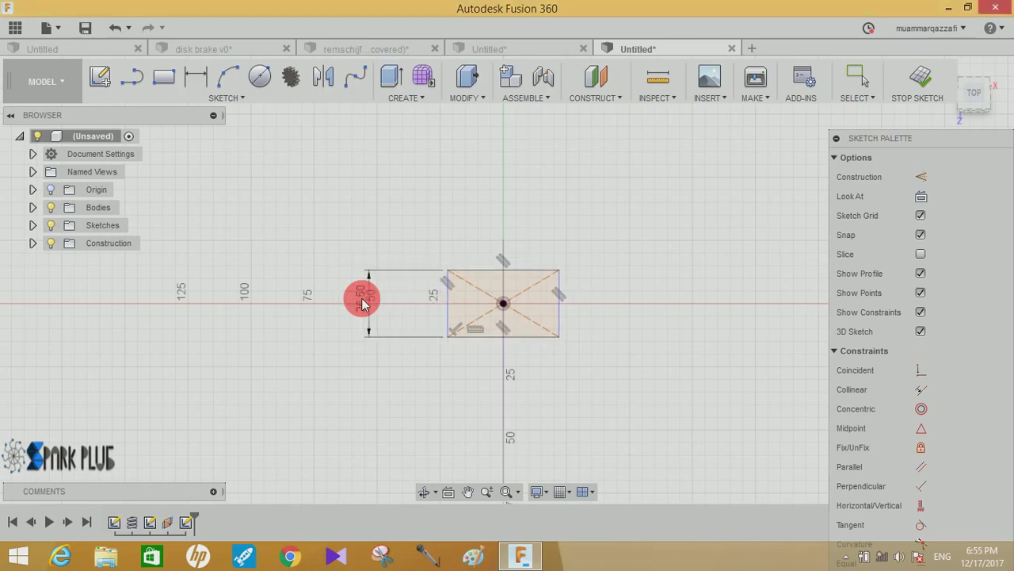
pyautogui.click(523, 252)
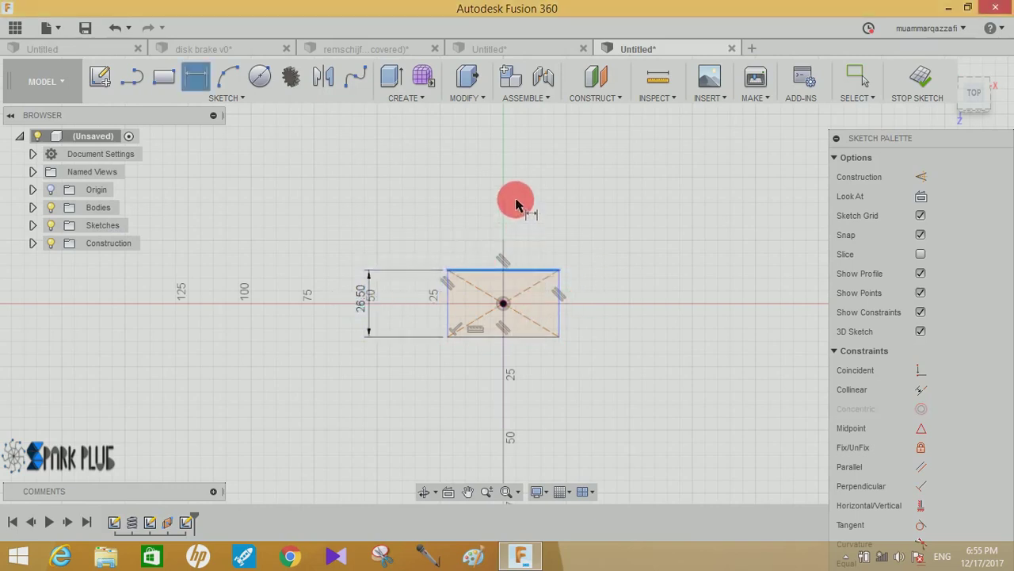
pyautogui.click(516, 203)
pyautogui.write('42.14')
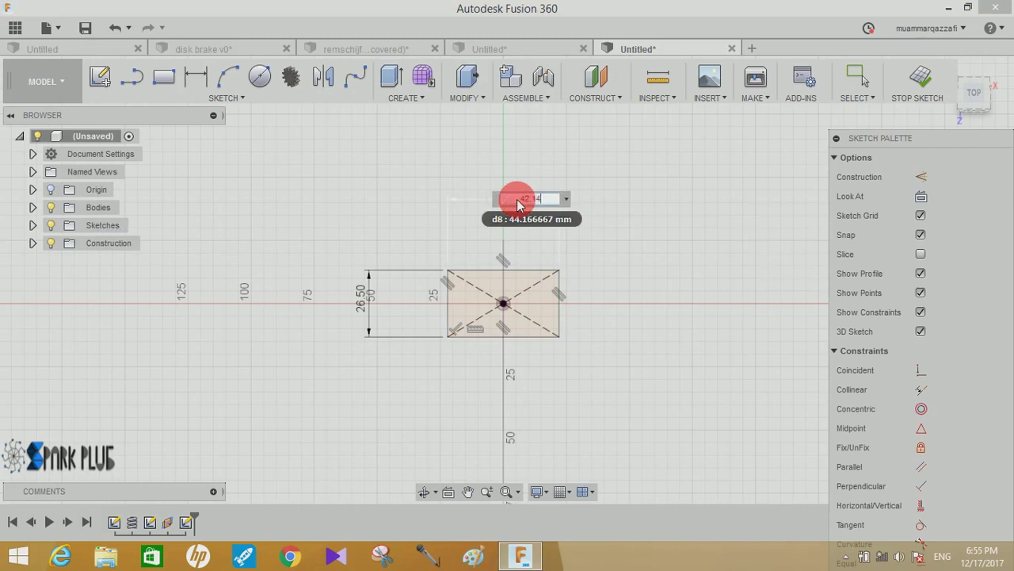
pyautogui.press('Return')
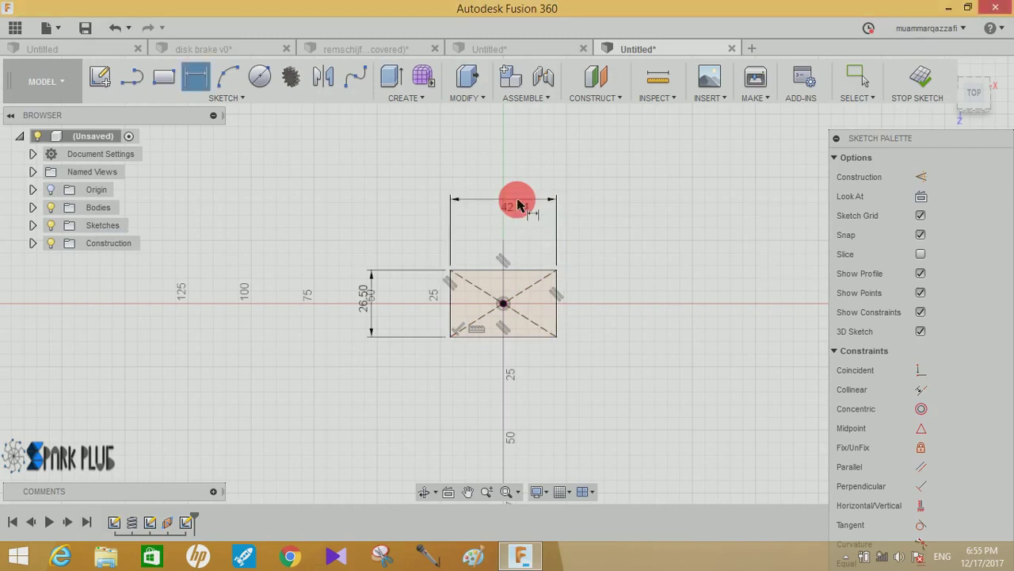
pyautogui.click(922, 81)
pyautogui.keyDown('shift'); pyautogui.moveTo(753, 198); pyautogui.dragTo(593, 268, button='middle'); pyautogui.keyUp('shift')
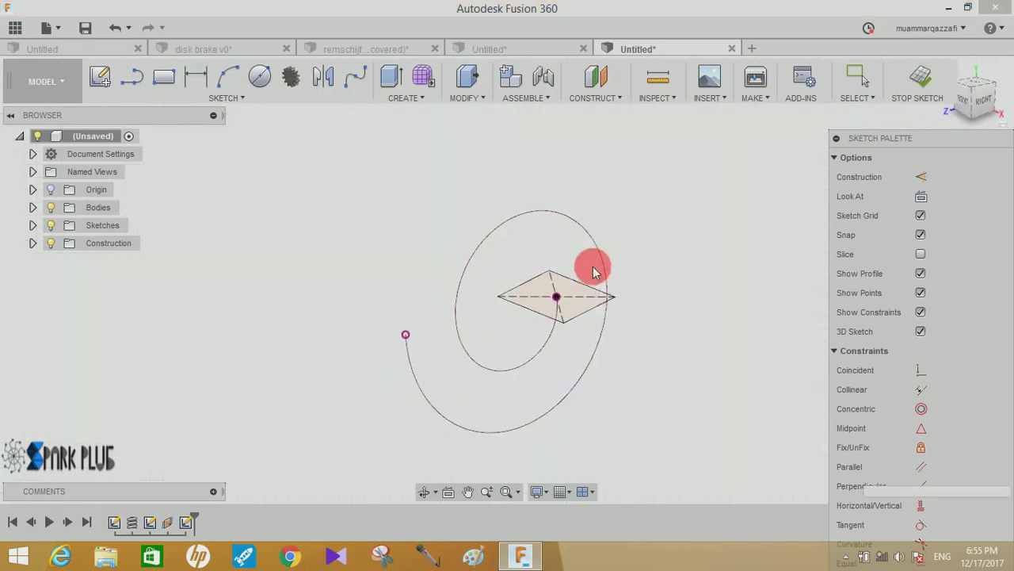
pyautogui.moveTo(603, 309)
pyautogui.keyDown('shift'); pyautogui.mouseDown(button='middle')
pyautogui.moveTo(591, 286)
pyautogui.moveTo(566, 303)
pyautogui.moveTo(586, 301)
pyautogui.mouseUp(button='middle'); pyautogui.keyUp('shift')
# Add a second plane along the spiral at distance 1.00, at its outer end.
pyautogui.moveTo(834, 291); pyautogui.dragTo(818, 259, button='middle')
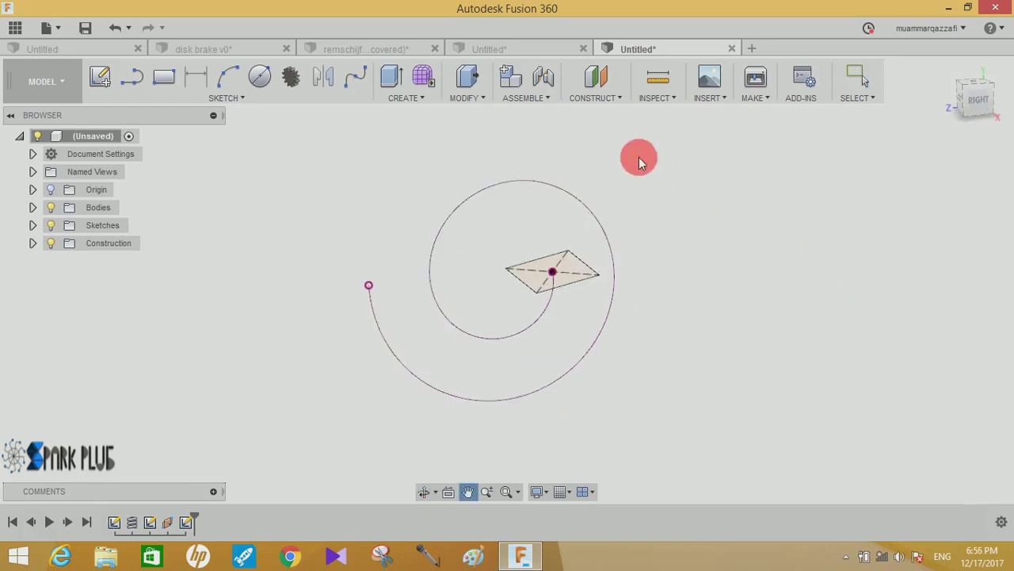
pyautogui.click(645, 102)
pyautogui.click(602, 98)
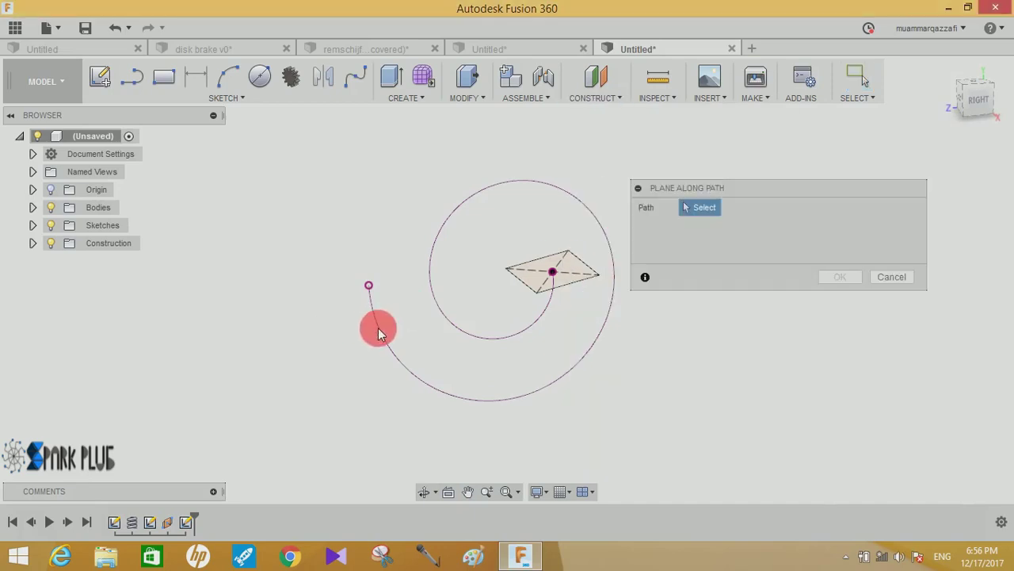
pyautogui.click(465, 399)
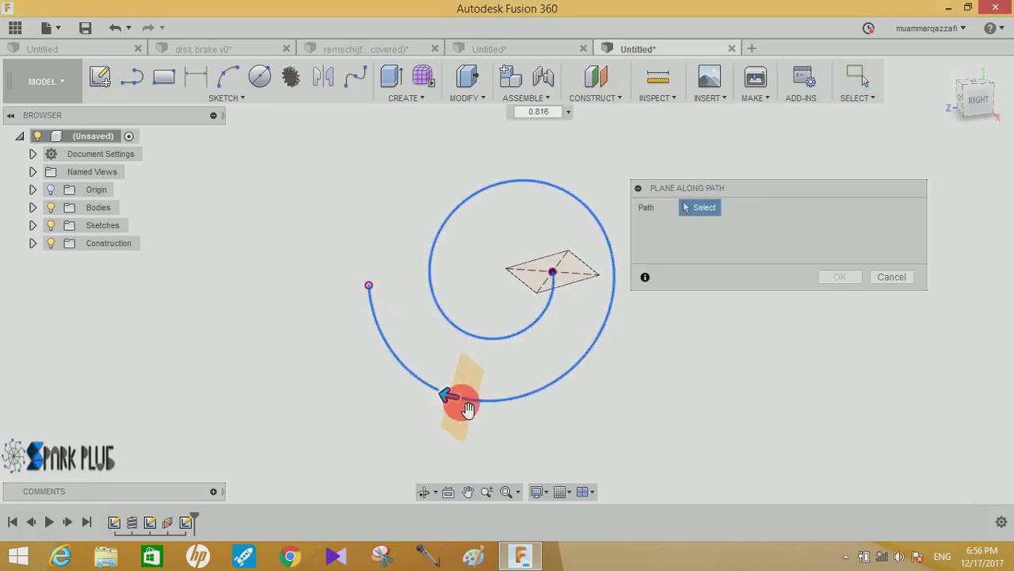
pyautogui.moveTo(440, 398)
pyautogui.mouseDown()
pyautogui.moveTo(382, 329)
pyautogui.moveTo(349, 236)
pyautogui.mouseUp()
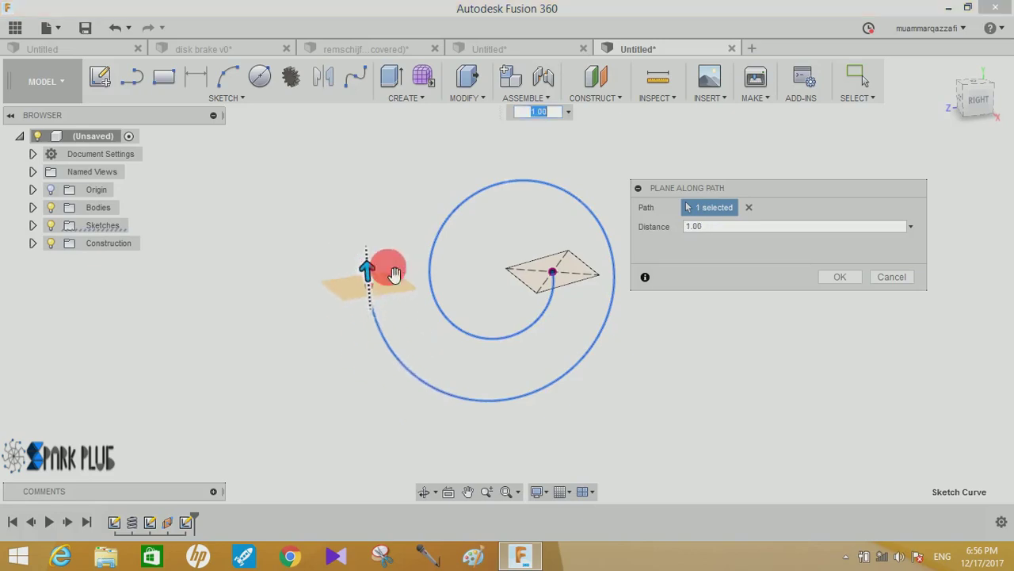
pyautogui.click(838, 279)
pyautogui.moveTo(457, 357)
pyautogui.keyDown('shift'); pyautogui.mouseDown(button='middle')
pyautogui.moveTo(430, 340)
pyautogui.moveTo(469, 373)
pyautogui.moveTo(410, 312)
pyautogui.mouseUp(button='middle'); pyautogui.keyUp('shift')
pyautogui.click(385, 305)
# Sketch a 63.50 × 33.27 centre rectangle on the new plane.
pyautogui.click(100, 76)
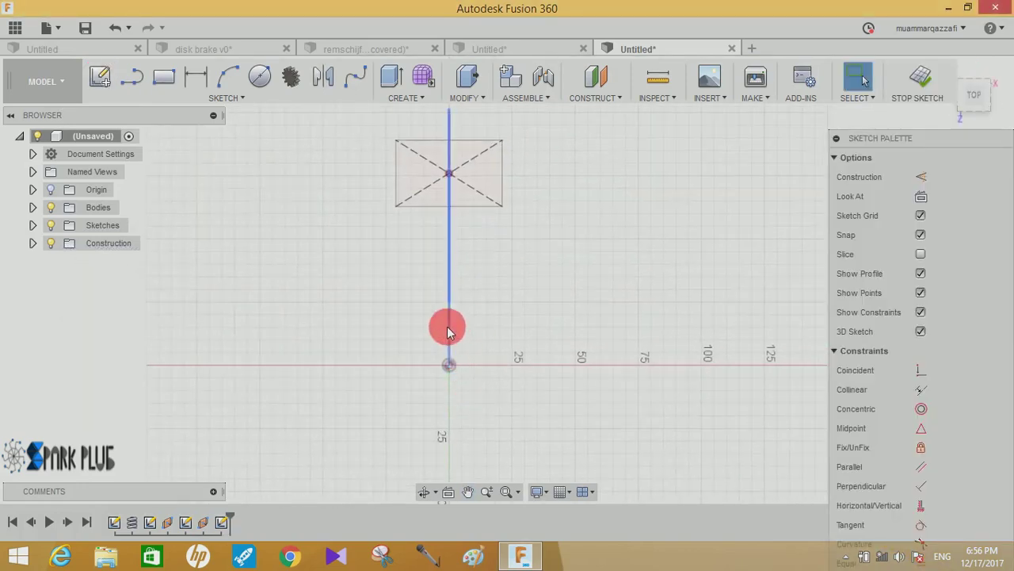
pyautogui.click(238, 98)
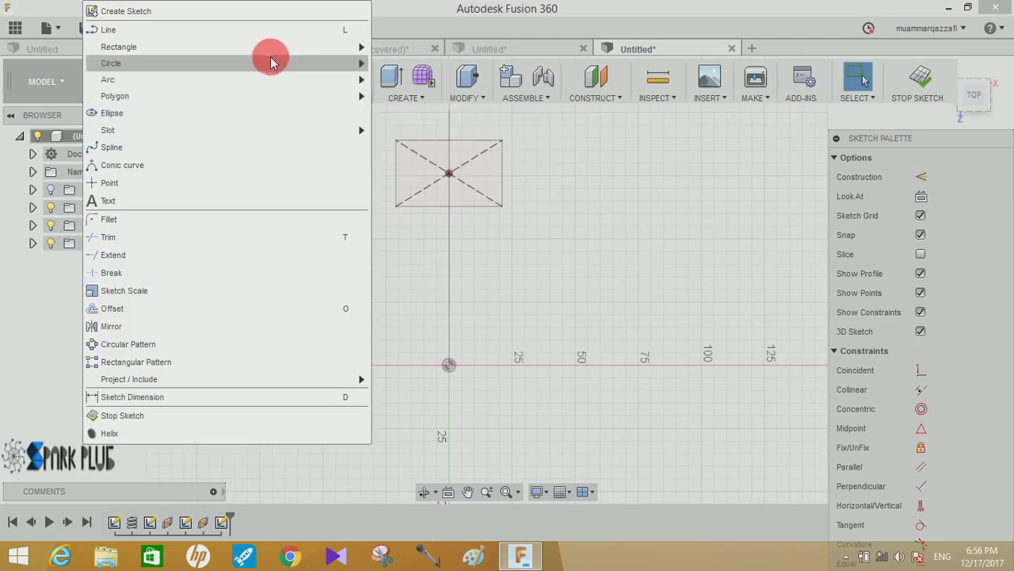
pyautogui.click(399, 82)
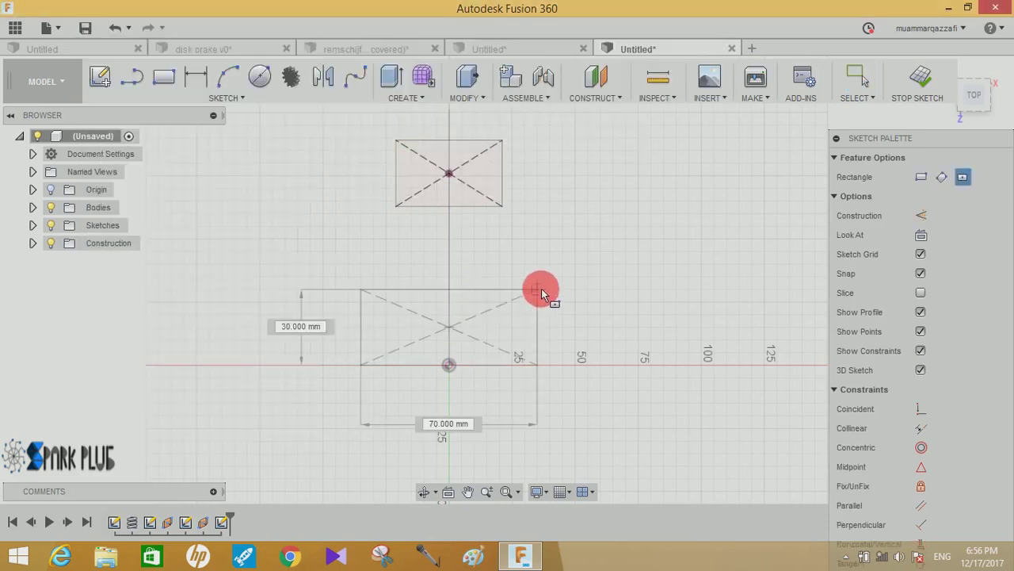
pyautogui.press('Escape')
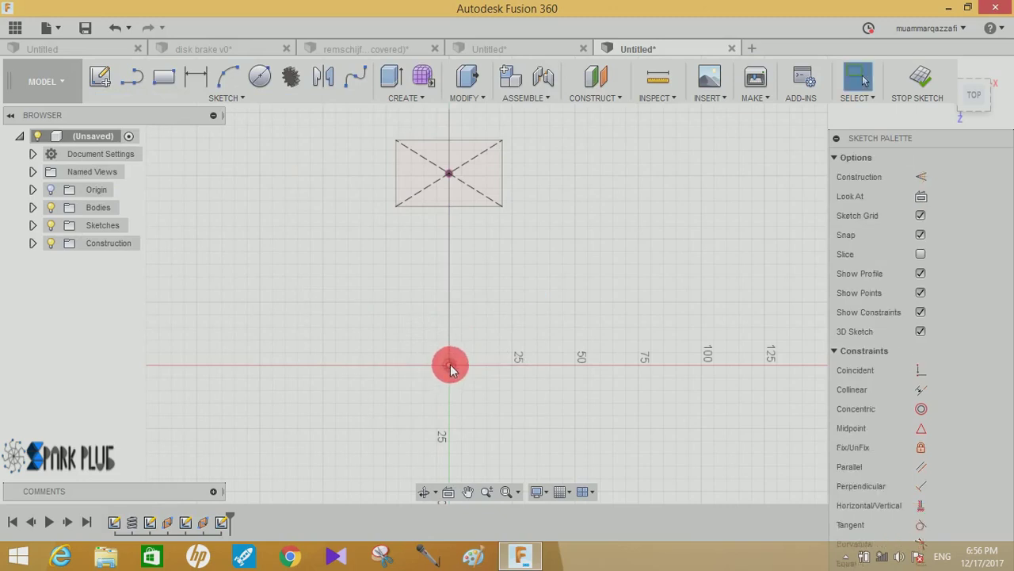
pyautogui.moveTo(539, 310); pyautogui.dragTo(537, 268, button='right')
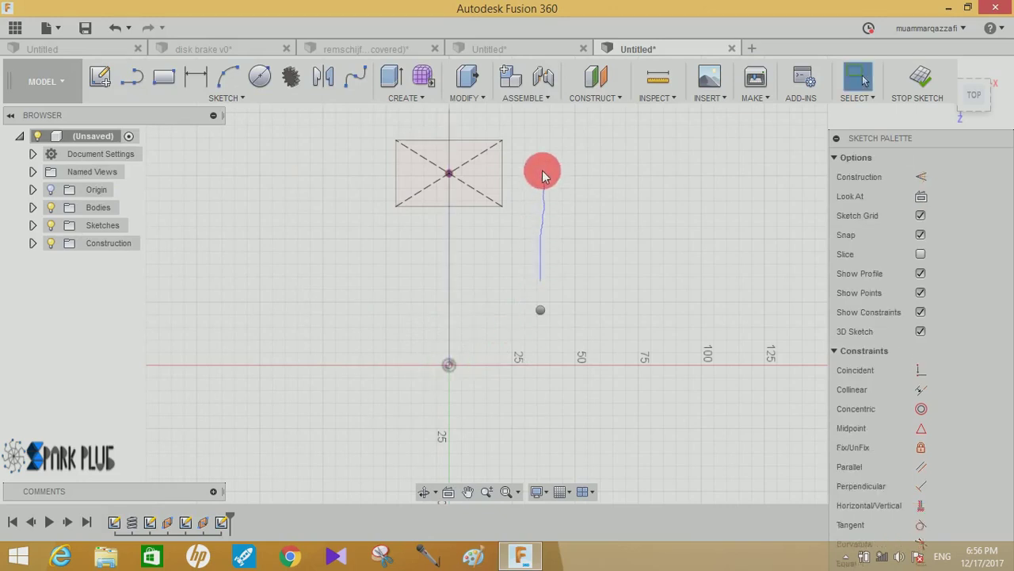
pyautogui.click(537, 267)
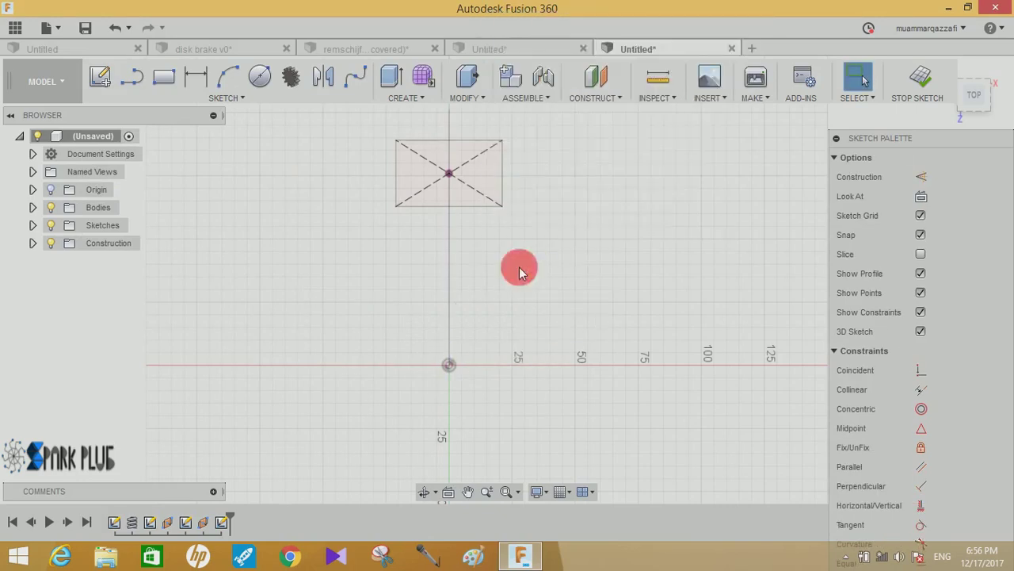
pyautogui.click(449, 327)
pyautogui.write('33')
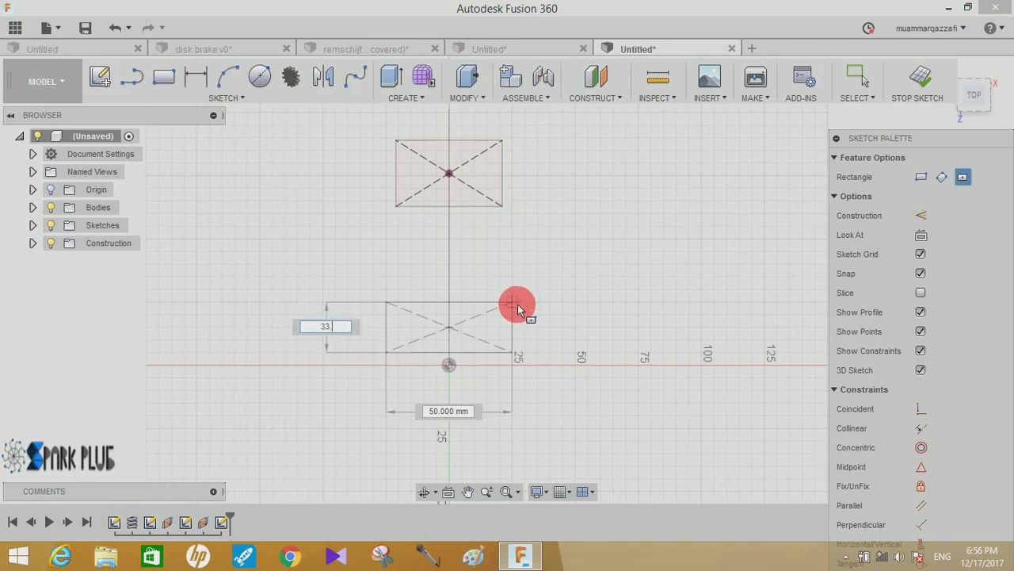
pyautogui.write('.27')
pyautogui.press('Tab')
pyautogui.write('63.5')
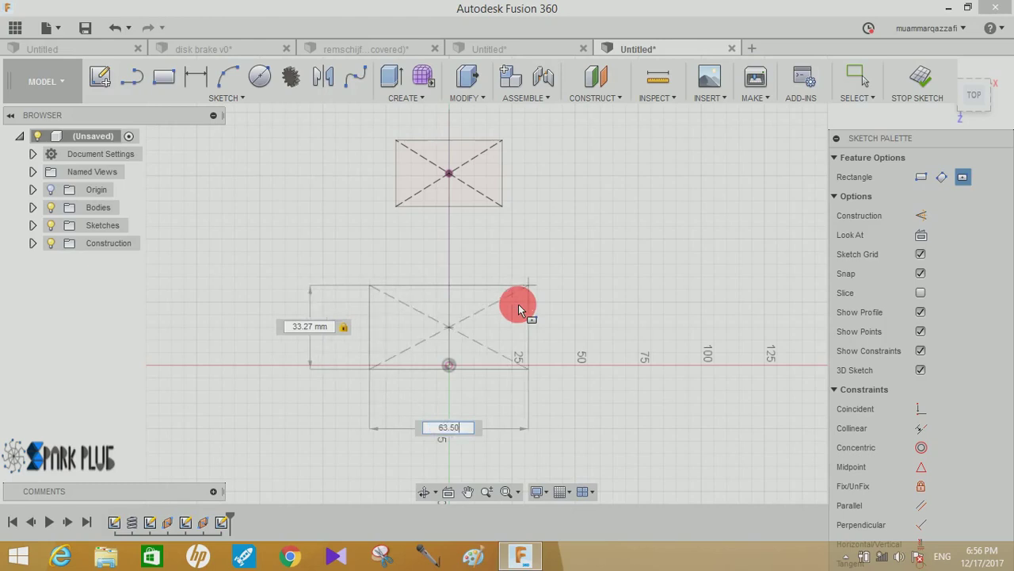
pyautogui.press('Return')
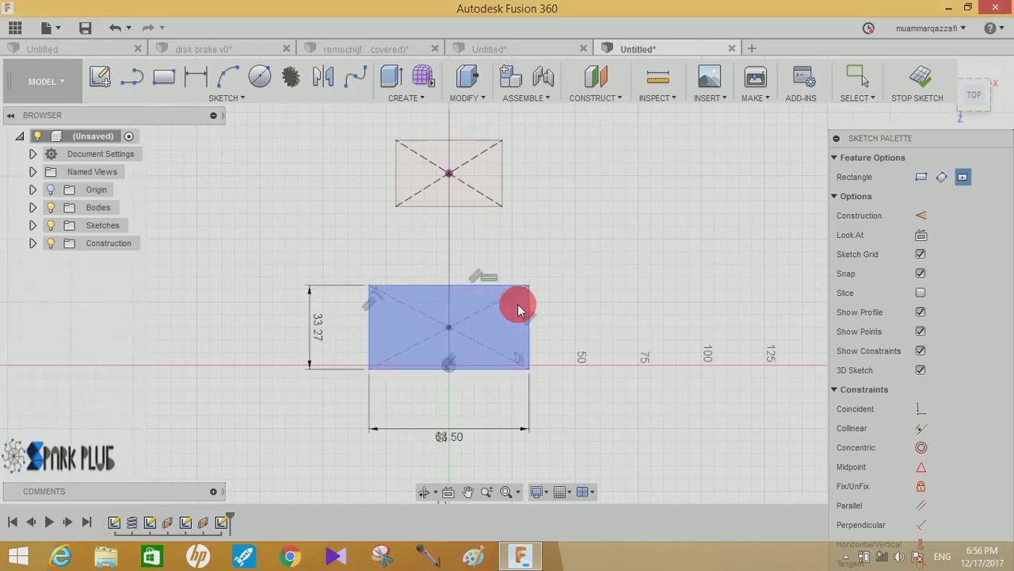
# Dimension the centre-to-centre distance between the rectangles to 83 mm and finish the sketch.
pyautogui.click(198, 78)
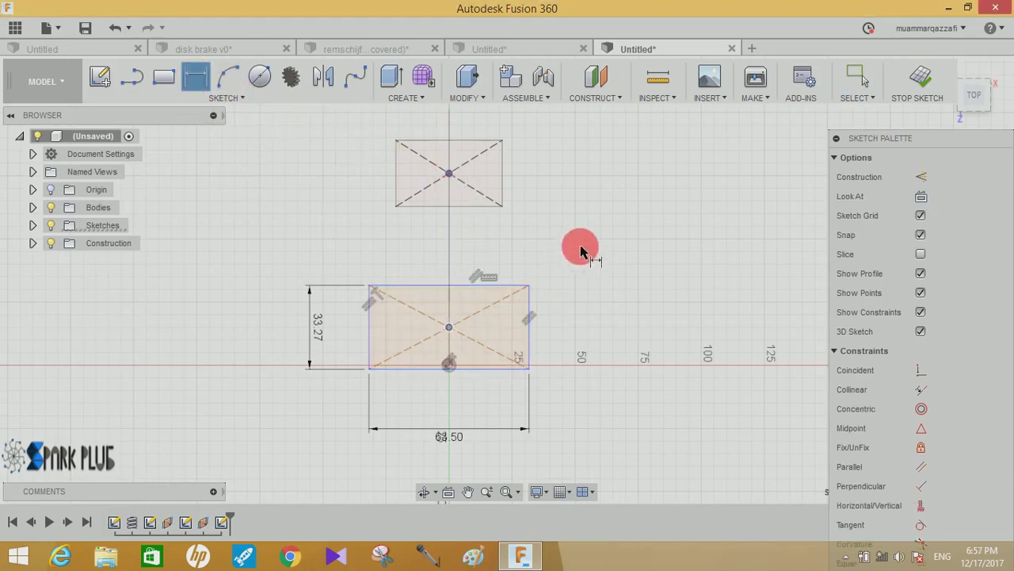
pyautogui.moveTo(449, 330); pyautogui.dragTo(616, 232)
pyautogui.click(616, 234)
pyautogui.write('83')
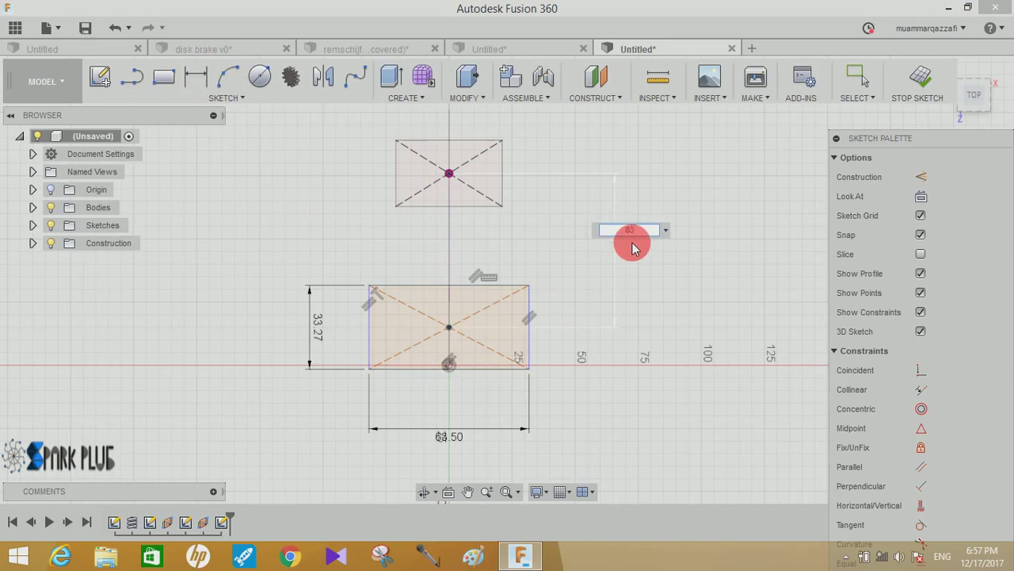
pyautogui.press('Return')
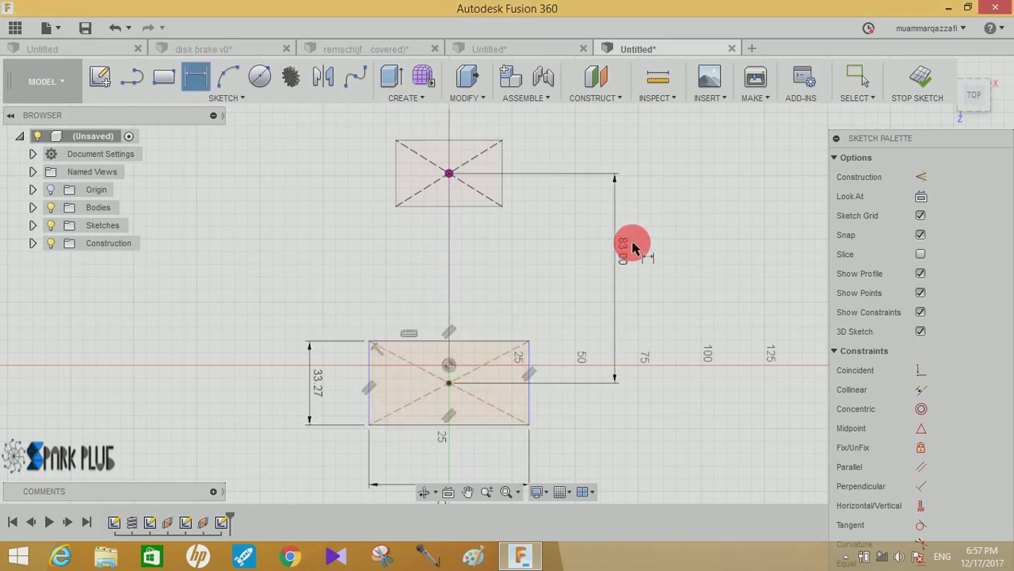
pyautogui.click(909, 106)
pyautogui.moveTo(725, 238)
pyautogui.keyDown('shift'); pyautogui.mouseDown(button='middle')
pyautogui.moveTo(626, 256)
pyautogui.moveTo(657, 272)
pyautogui.moveTo(712, 209)
pyautogui.mouseUp(button='middle'); pyautogui.keyUp('shift')
# Loft between the two diamond profiles using the circle as centreline guide.
pyautogui.click(433, 102)
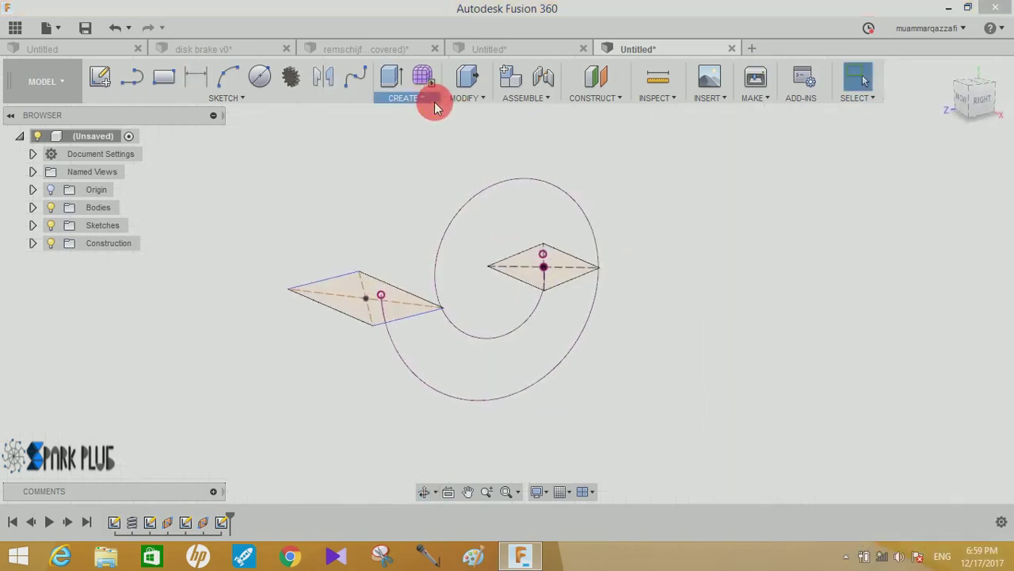
pyautogui.click(399, 190)
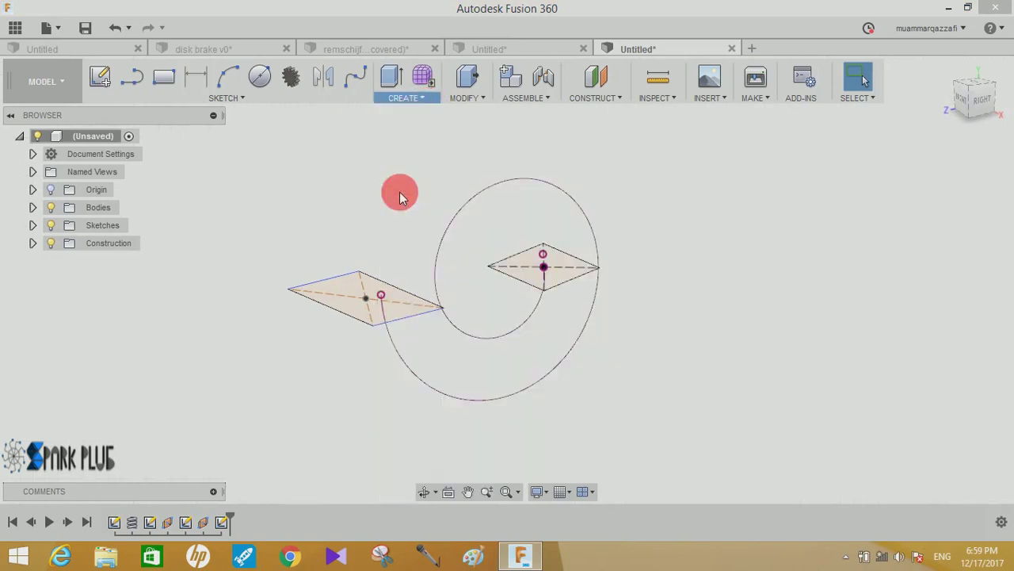
pyautogui.click(556, 267)
pyautogui.click(363, 295)
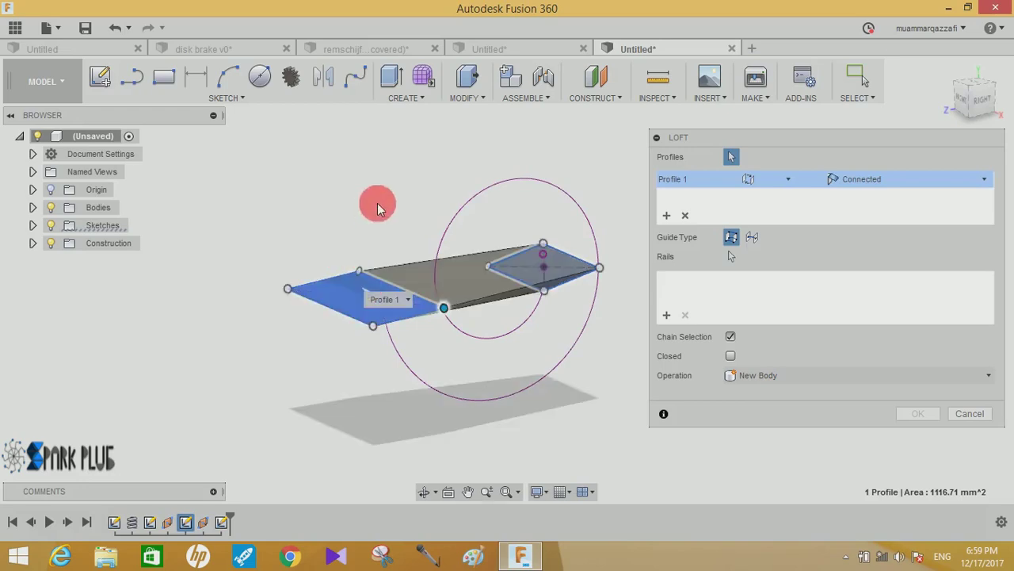
pyautogui.click(731, 257)
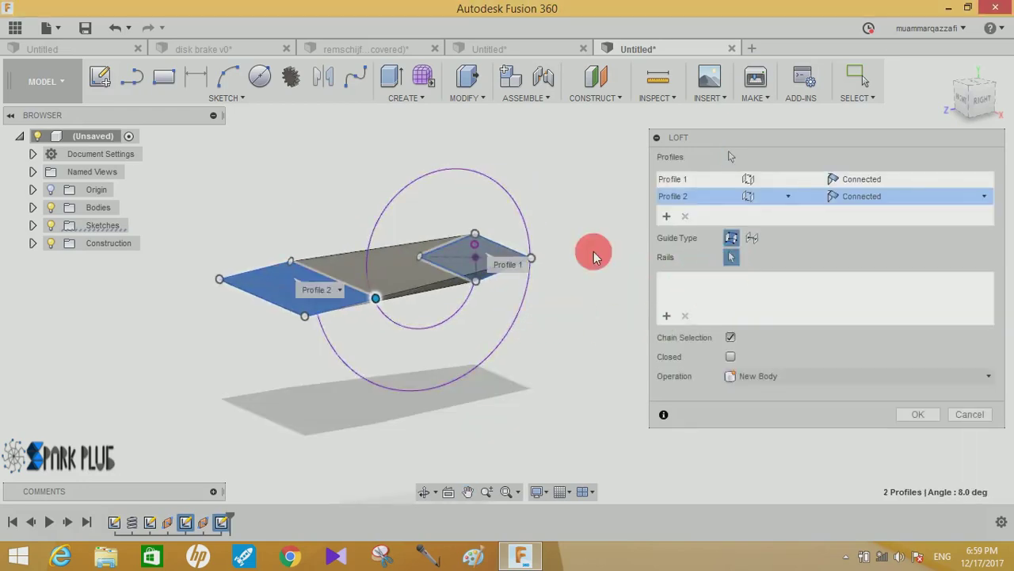
pyautogui.click(752, 238)
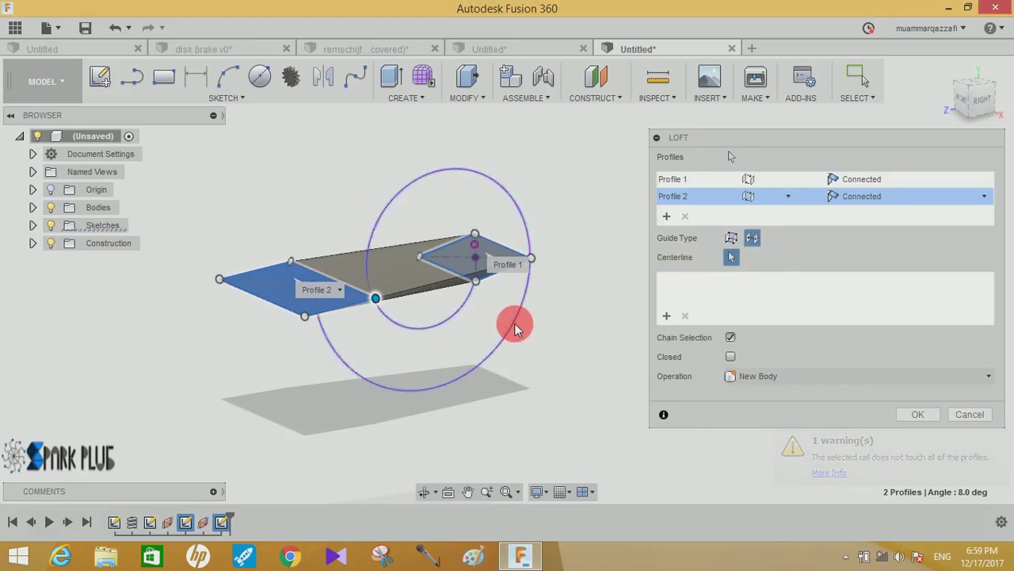
pyautogui.click(555, 287)
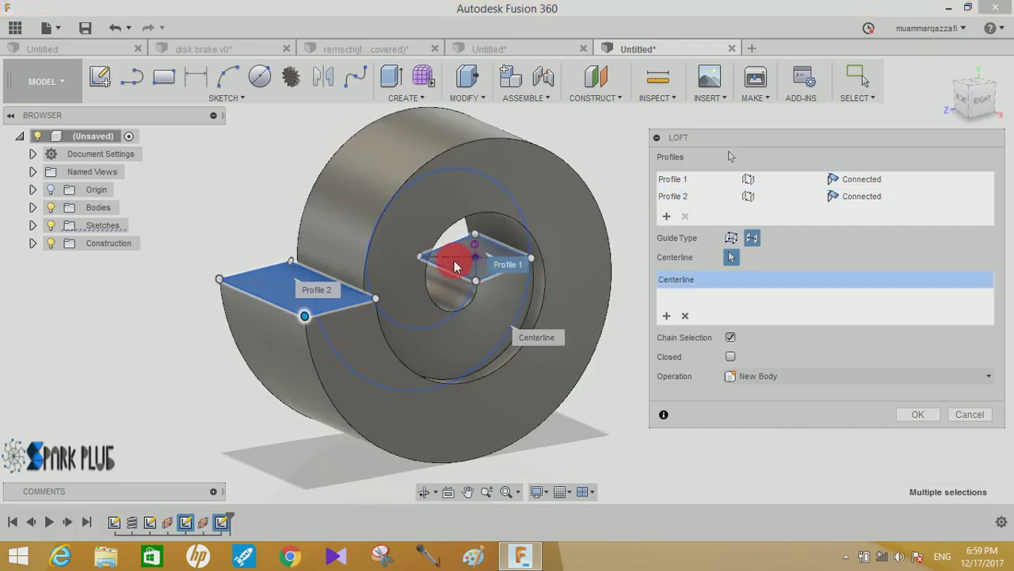
# Set the loft operation to New Component and create the spiral casing.
pyautogui.keyDown('shift'); pyautogui.moveTo(464, 236); pyautogui.dragTo(426, 225, button='middle'); pyautogui.keyUp('shift')
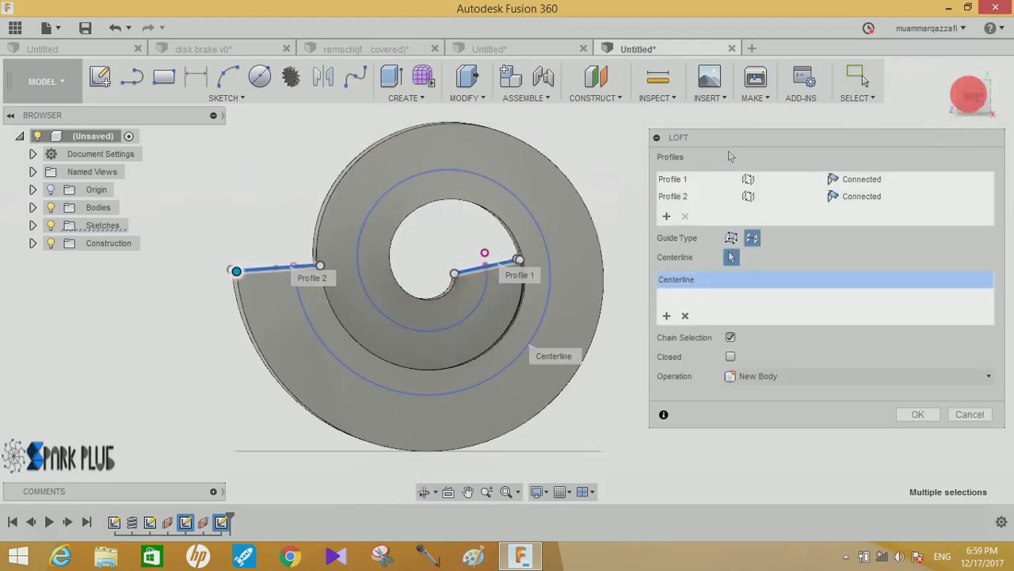
pyautogui.click(970, 96)
pyautogui.scroll(5, 251, 288)
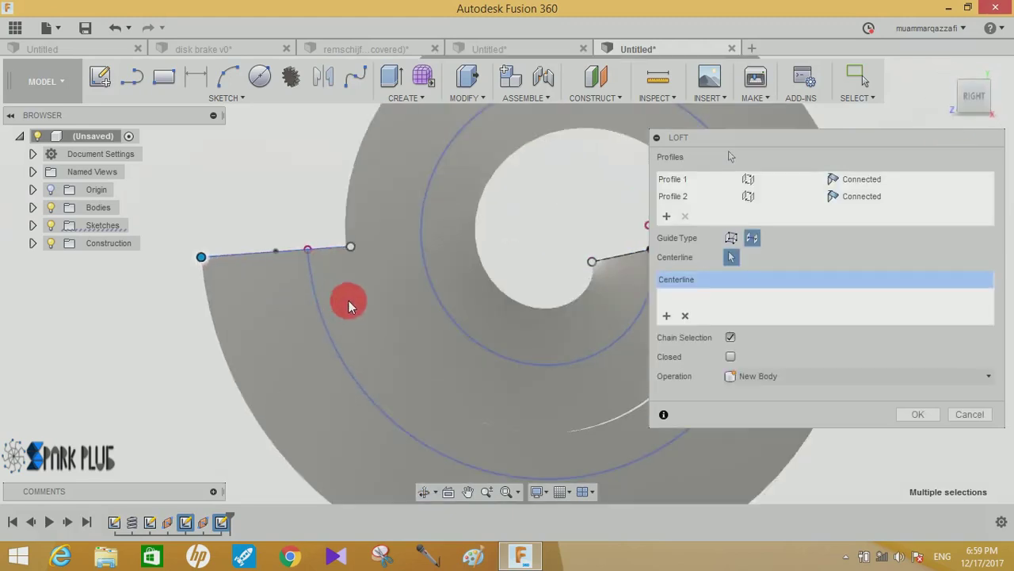
pyautogui.scroll(-2, 359, 220)
pyautogui.scroll(-2, 360, 219)
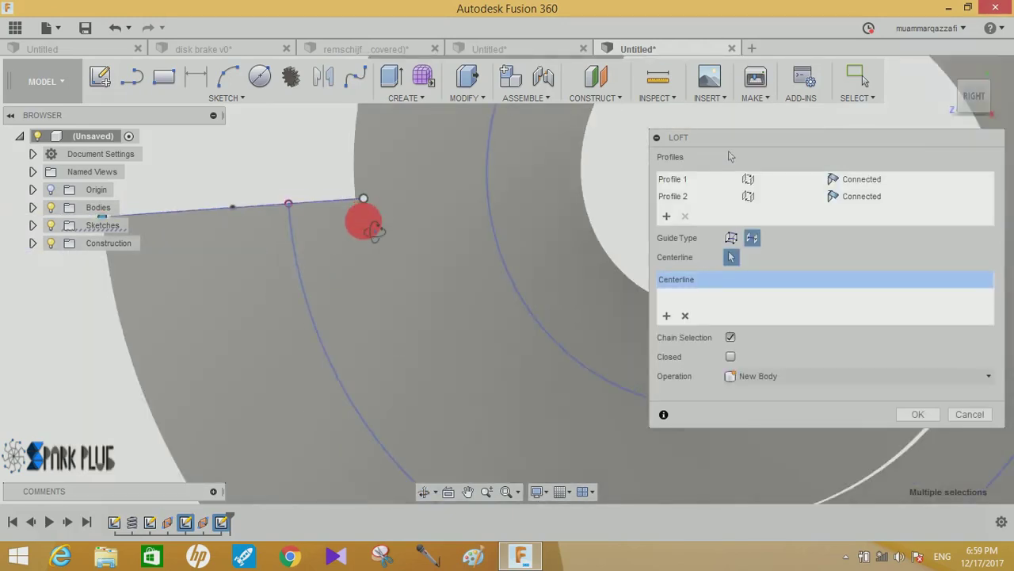
pyautogui.moveTo(363, 219)
pyautogui.keyDown('shift'); pyautogui.mouseDown(button='middle')
pyautogui.moveTo(325, 190)
pyautogui.moveTo(394, 238)
pyautogui.mouseUp(button='middle'); pyautogui.keyUp('shift')
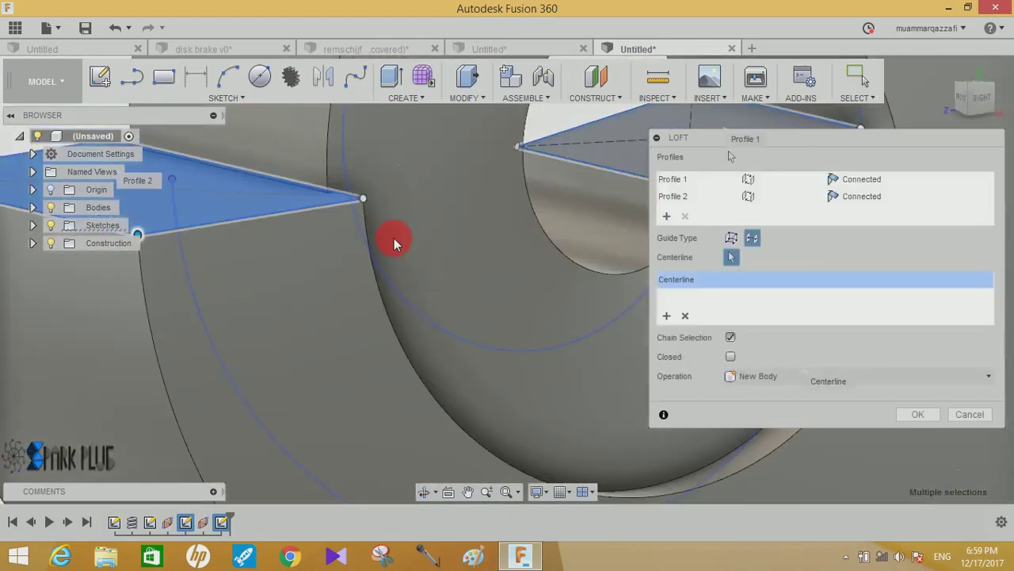
pyautogui.click(774, 377)
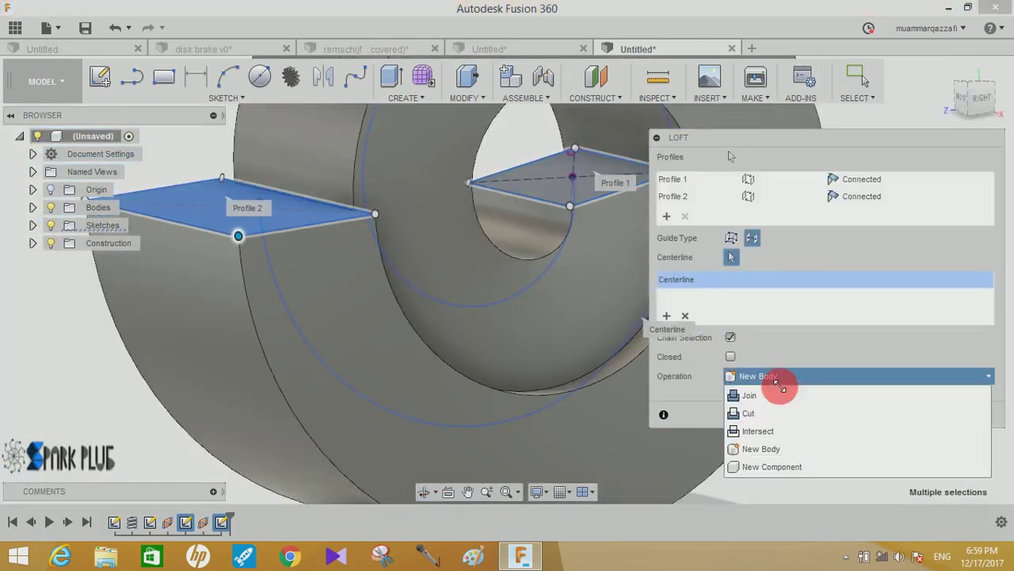
pyautogui.click(757, 469)
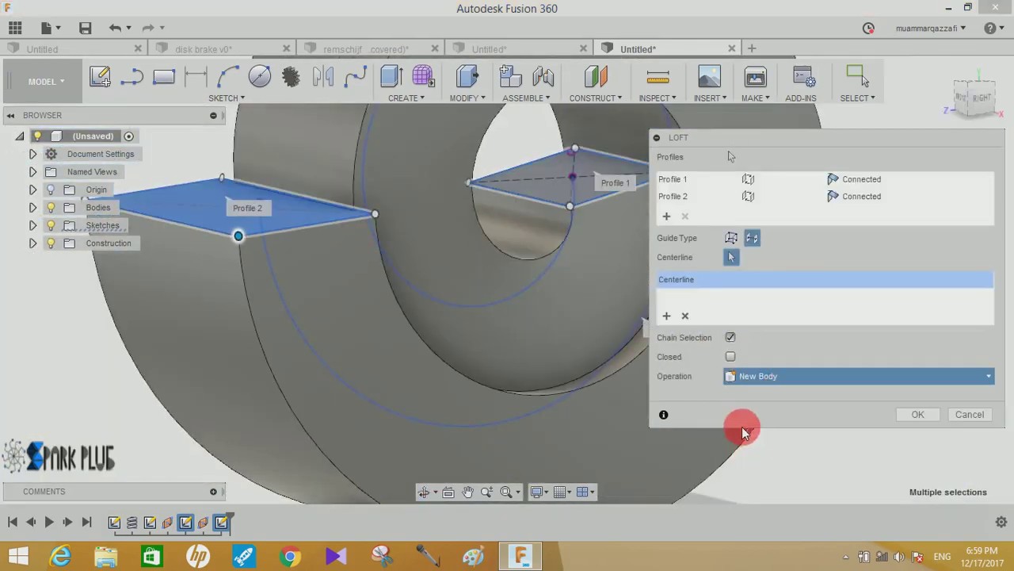
pyautogui.click(934, 418)
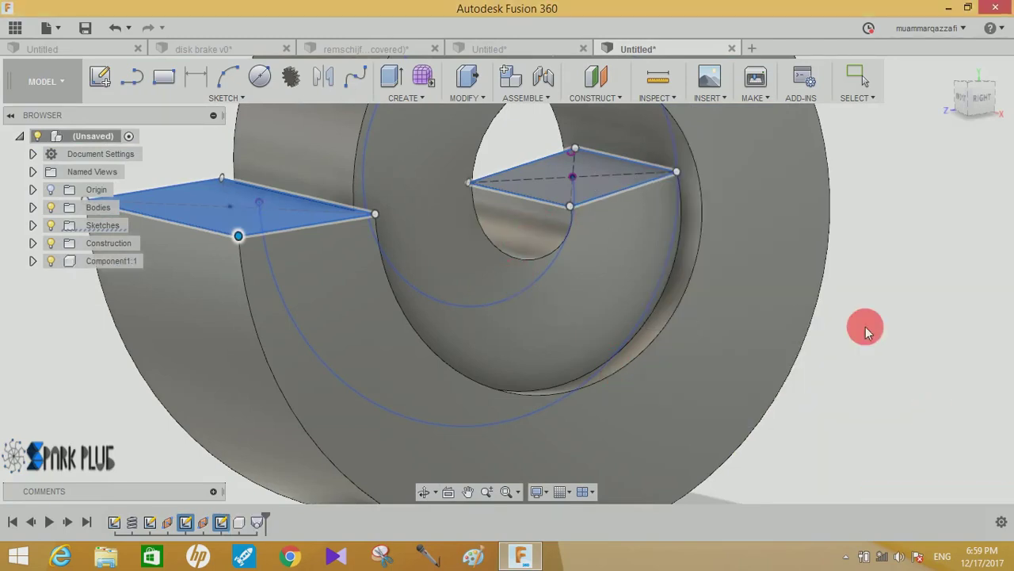
# Edit Sketch4 and commit its long vertical dimension at 84 mm.
pyautogui.scroll(1, 584, 309)
pyautogui.scroll(2, 584, 321)
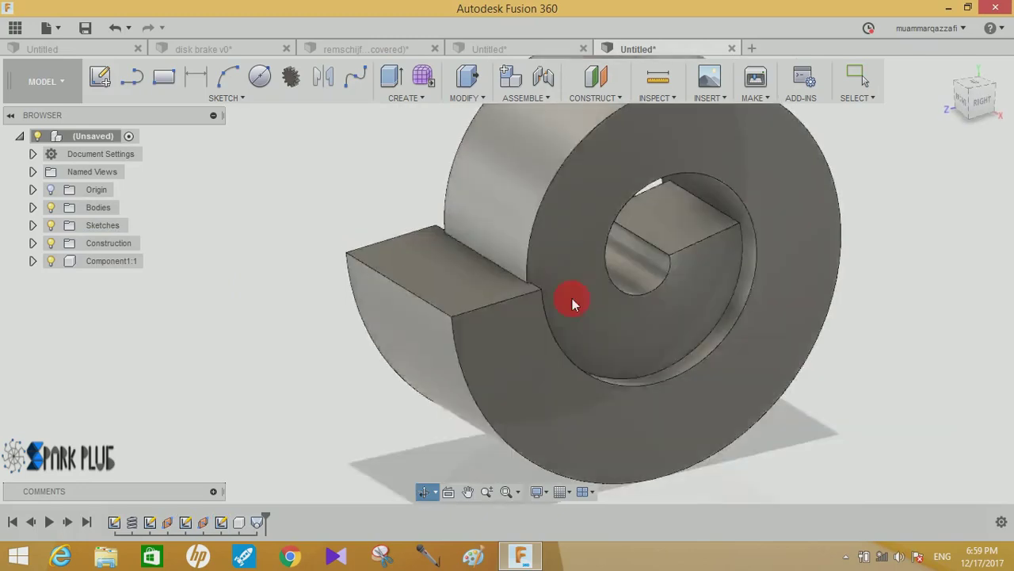
pyautogui.scroll(3, 574, 301)
pyautogui.scroll(2, 527, 308)
pyautogui.scroll(-3, 298, 346)
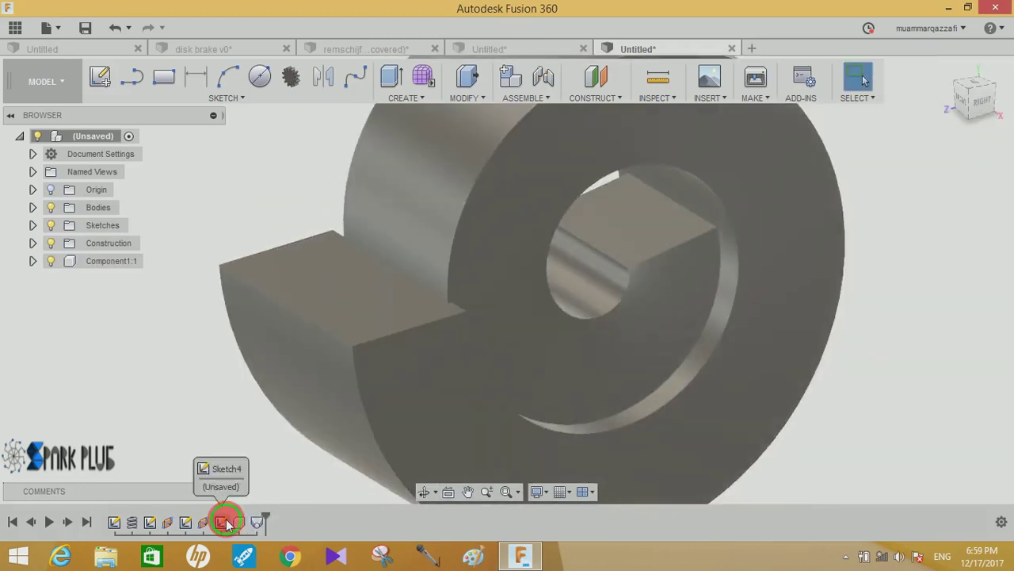
pyautogui.rightClick(231, 511)
pyautogui.click(269, 368)
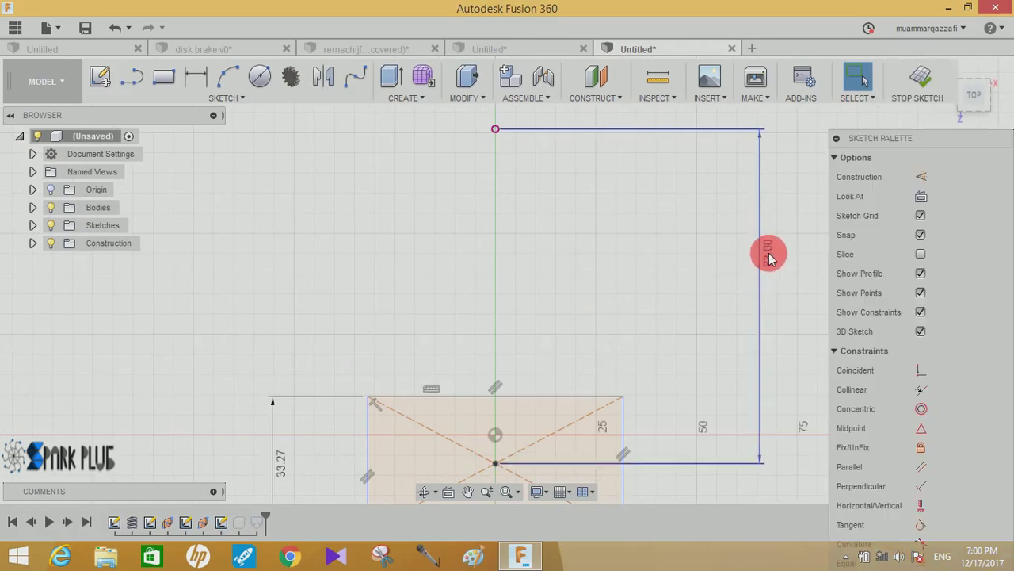
pyautogui.doubleClick(769, 253)
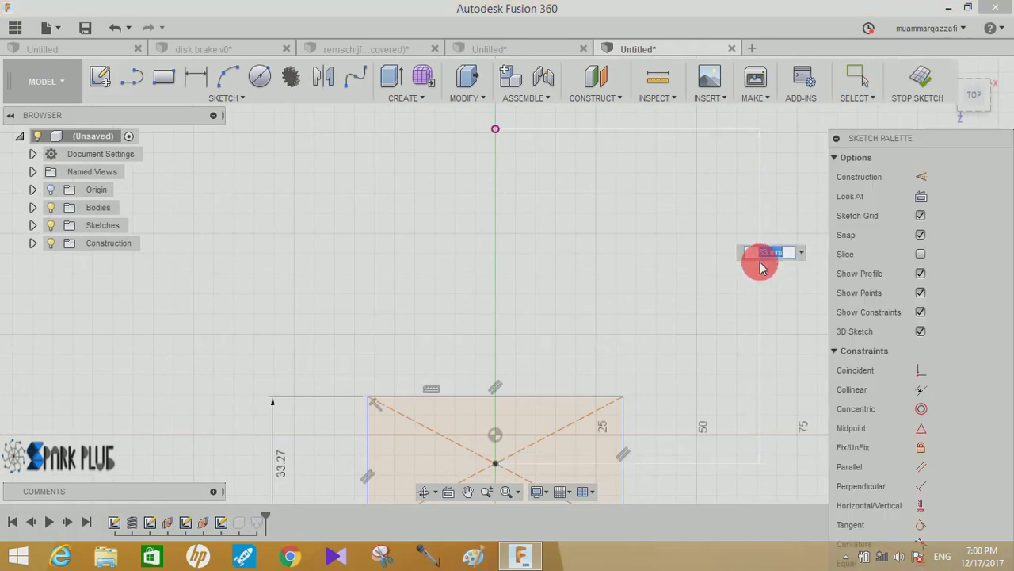
pyautogui.press('Return')
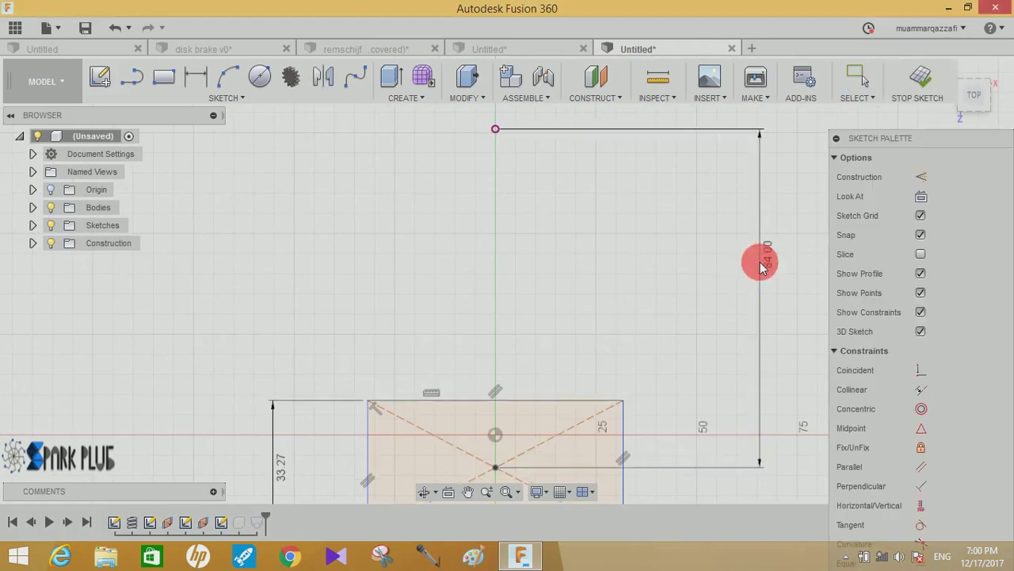
pyautogui.click(926, 74)
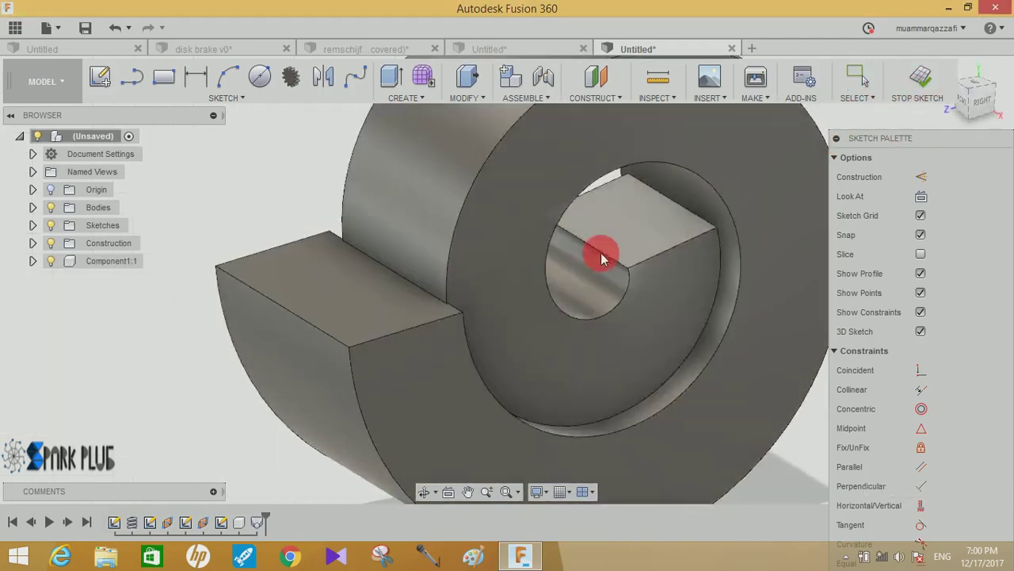
pyautogui.moveTo(600, 248)
pyautogui.keyDown('shift'); pyautogui.mouseDown(button='middle')
pyautogui.moveTo(507, 301)
pyautogui.moveTo(473, 300)
pyautogui.mouseUp(button='middle'); pyautogui.keyUp('shift')
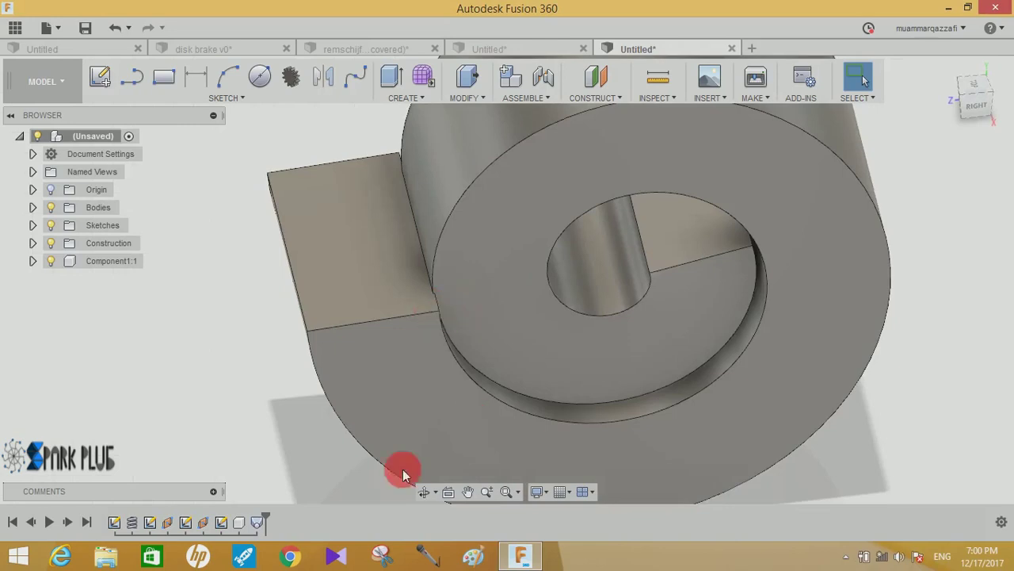
# Reopen the sketch and change that dimension to 85 mm, then finish it.
pyautogui.rightClick(221, 522)
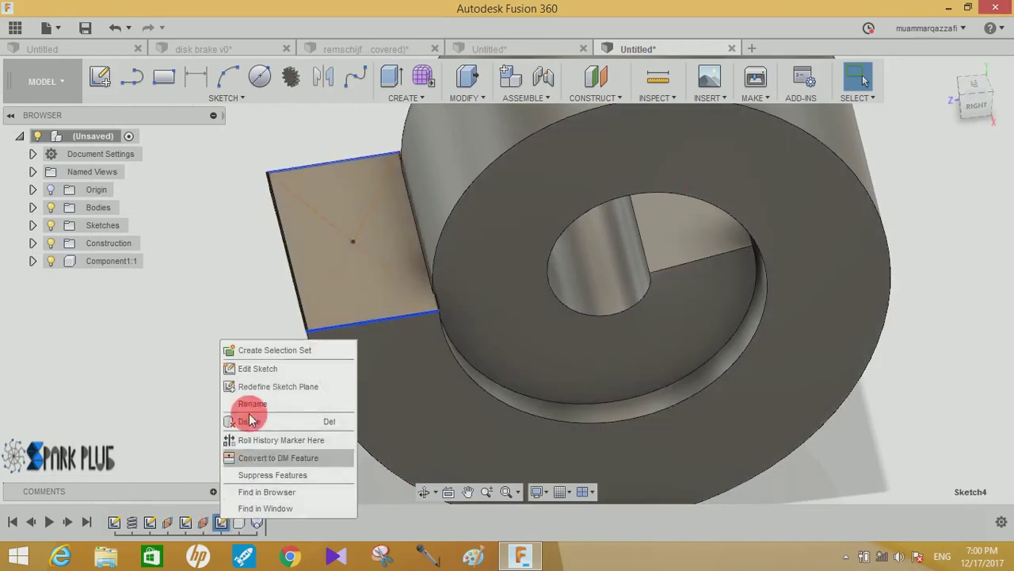
pyautogui.click(259, 369)
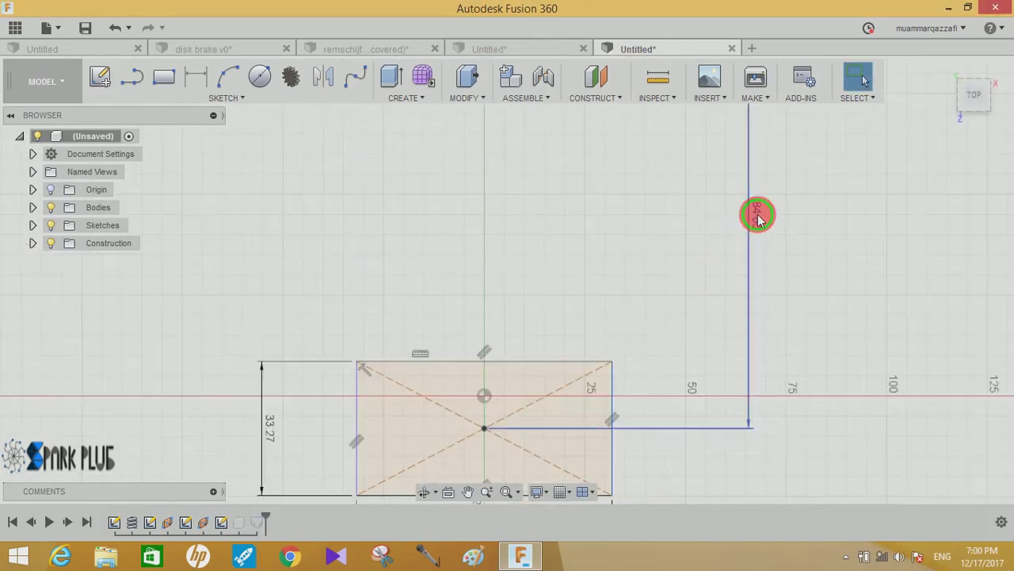
pyautogui.doubleClick(757, 216)
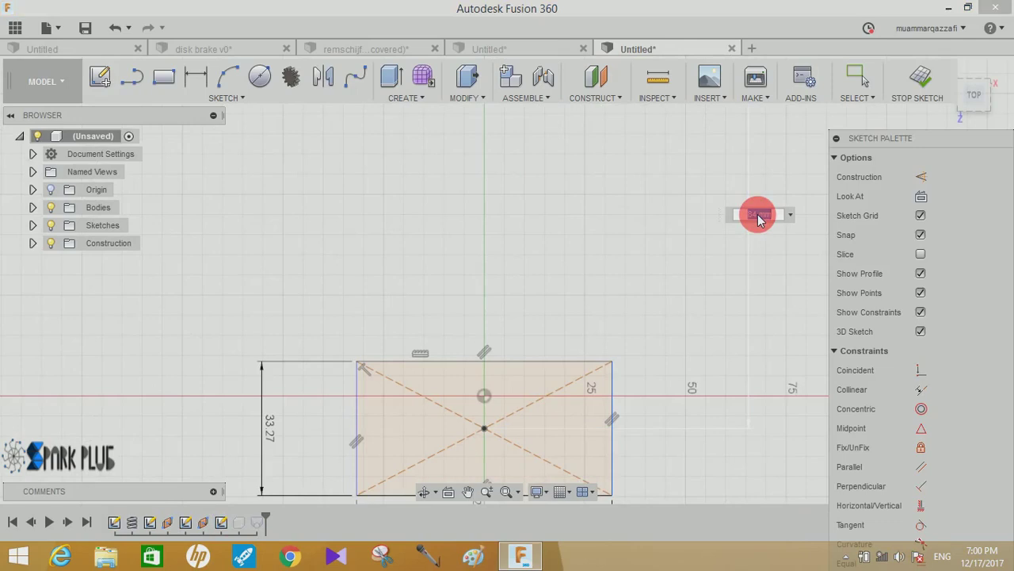
pyautogui.write('85')
pyautogui.press('Return')
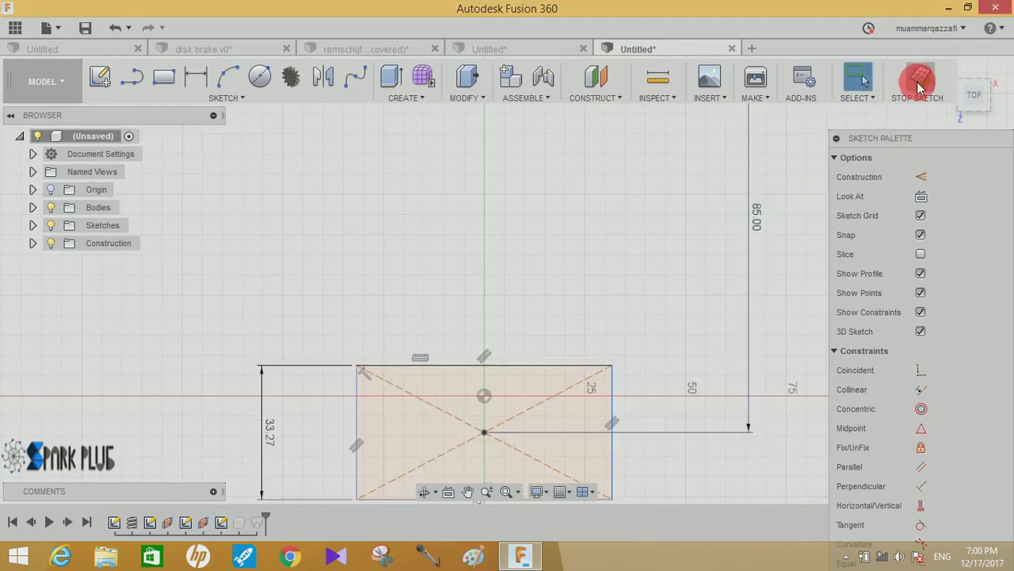
pyautogui.click(919, 85)
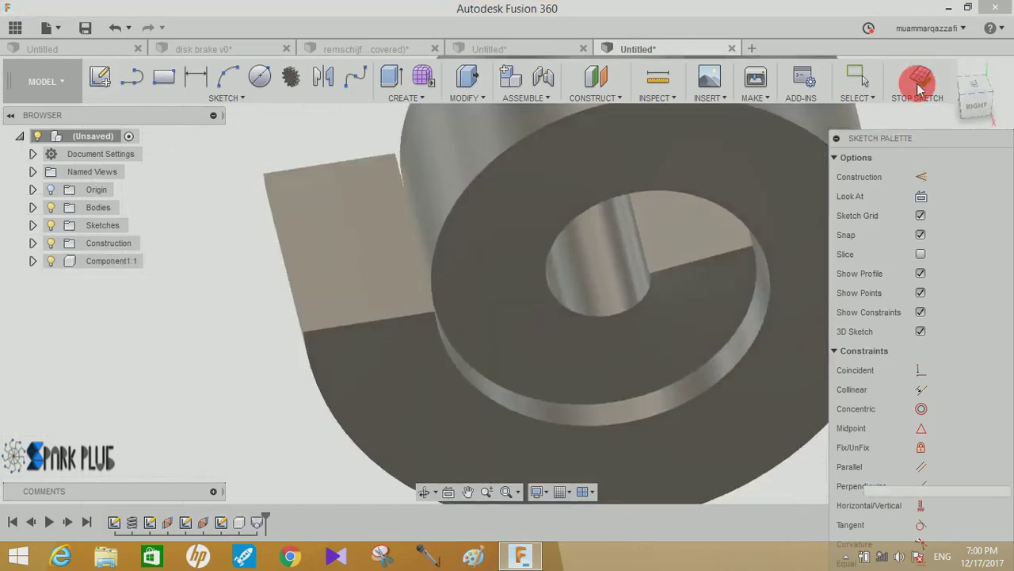
pyautogui.moveTo(573, 250)
pyautogui.keyDown('shift'); pyautogui.mouseDown(button='middle')
pyautogui.moveTo(544, 220)
pyautogui.moveTo(928, 113)
pyautogui.mouseUp(button='middle'); pyautogui.keyUp('shift')
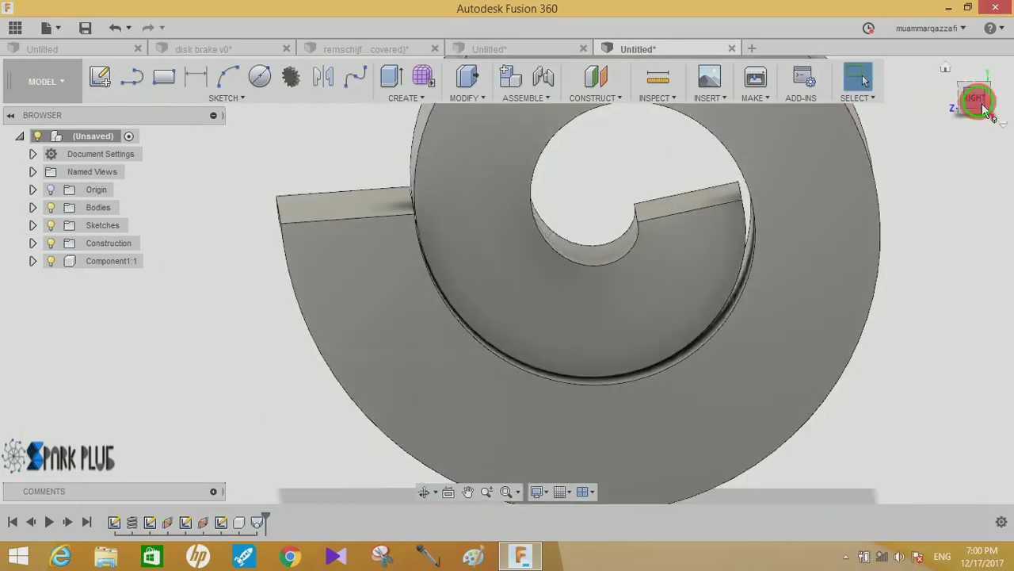
pyautogui.click(981, 103)
pyautogui.moveTo(394, 248)
pyautogui.keyDown('shift'); pyautogui.mouseDown(button='middle')
pyautogui.moveTo(415, 263)
pyautogui.moveTo(595, 185)
pyautogui.mouseUp(button='middle'); pyautogui.keyUp('shift')
# Create a construction plane offset 63 mm above the straight block's top face.
pyautogui.click(410, 262)
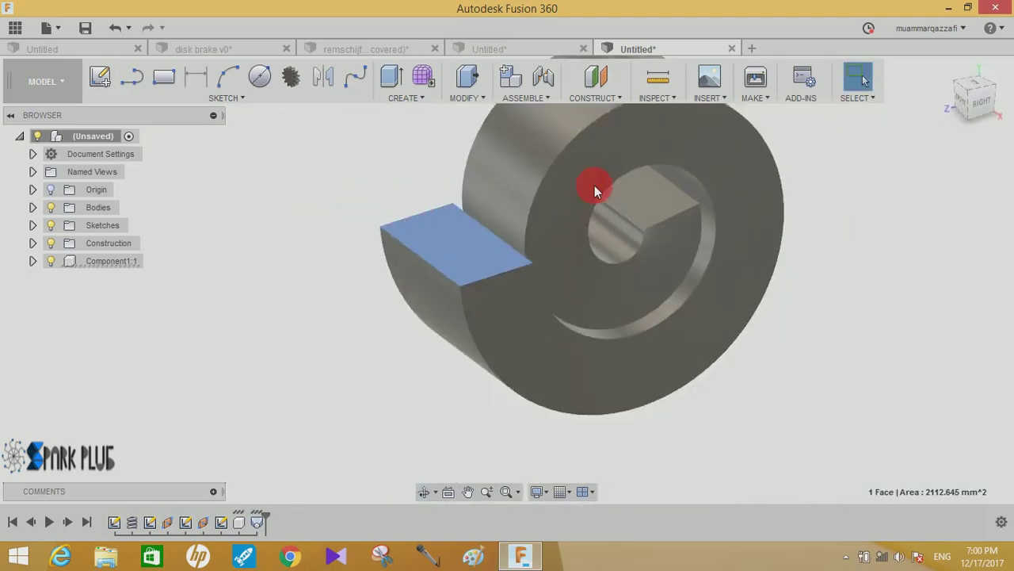
pyautogui.click(595, 77)
pyautogui.click(991, 110)
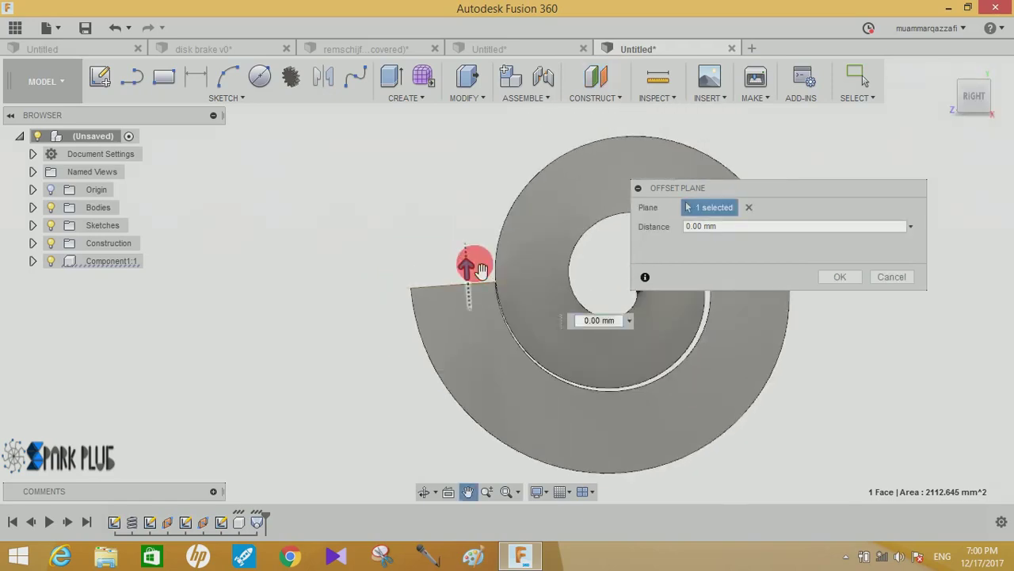
pyautogui.moveTo(464, 266); pyautogui.dragTo(446, 129)
pyautogui.write('63.5')
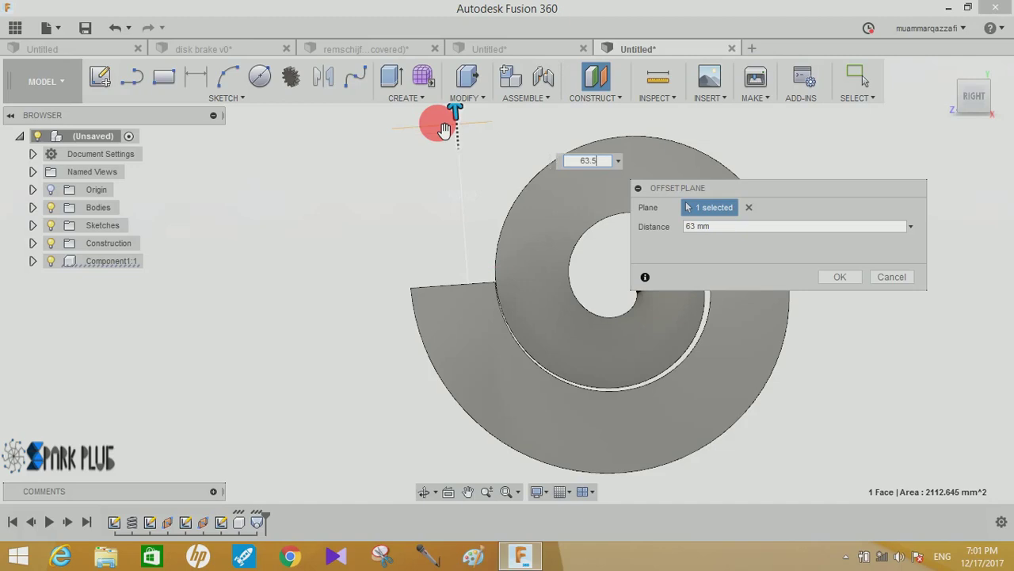
pyautogui.press('Return')
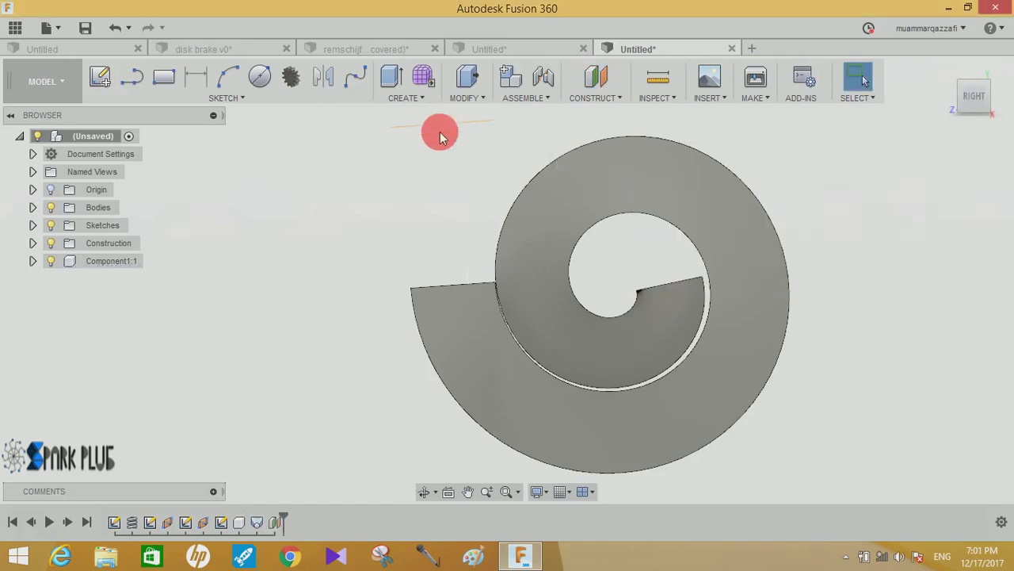
pyautogui.keyDown('shift'); pyautogui.moveTo(453, 177); pyautogui.dragTo(476, 202, button='middle'); pyautogui.keyUp('shift')
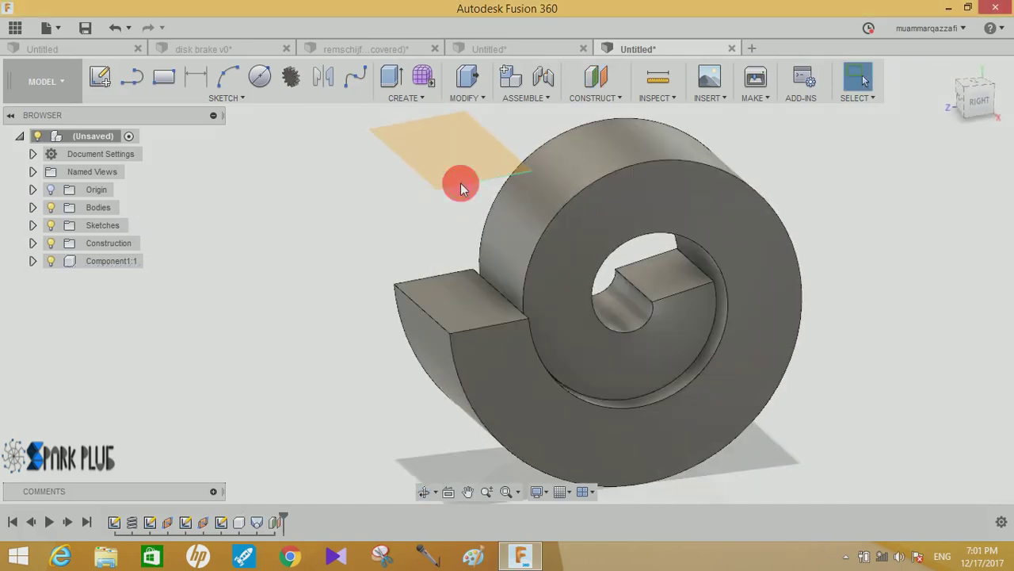
# On the new offset plane, sketch a circle at the origin with 63.5 mm diameter.
pyautogui.click(452, 158)
pyautogui.click(100, 77)
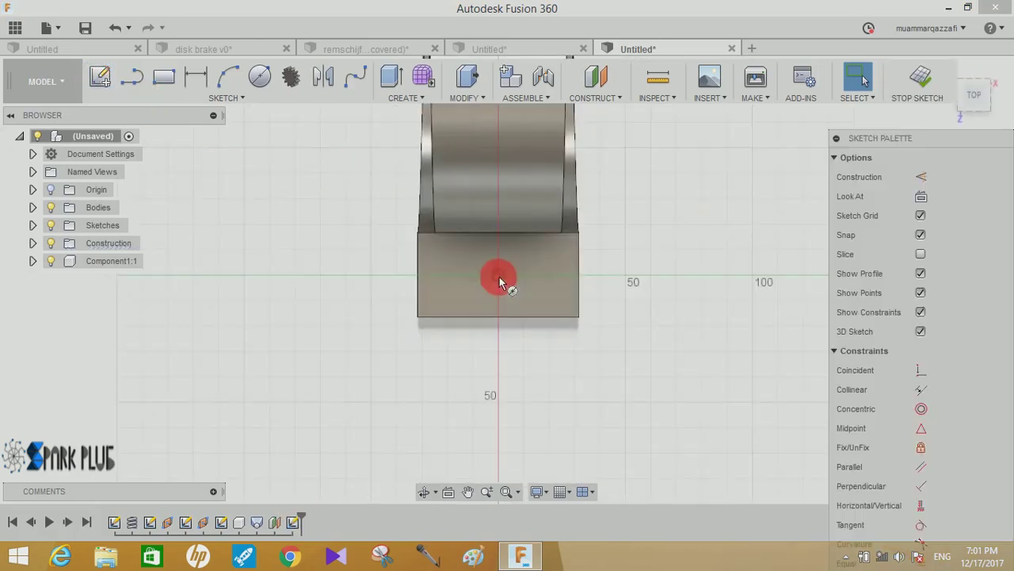
pyautogui.press('c')
pyautogui.moveTo(504, 277); pyautogui.dragTo(540, 283)
pyautogui.write('63.5')
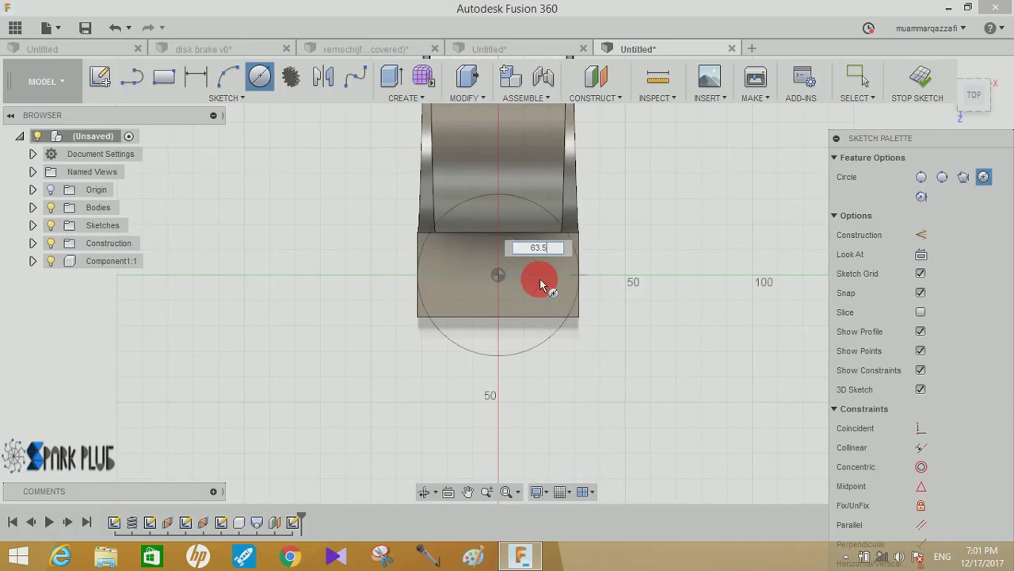
pyautogui.press('Return')
pyautogui.moveTo(603, 249)
pyautogui.keyDown('shift'); pyautogui.mouseDown(button='middle')
pyautogui.moveTo(569, 226)
pyautogui.moveTo(555, 199)
pyautogui.moveTo(640, 373)
pyautogui.moveTo(452, 192)
pyautogui.moveTo(480, 218)
pyautogui.moveTo(480, 140)
pyautogui.moveTo(420, 103)
pyautogui.mouseUp(button='middle'); pyautogui.keyUp('shift')
pyautogui.click(420, 101)
# Start a loft from the block's end face to the 63.5 mm circle.
pyautogui.click(404, 138)
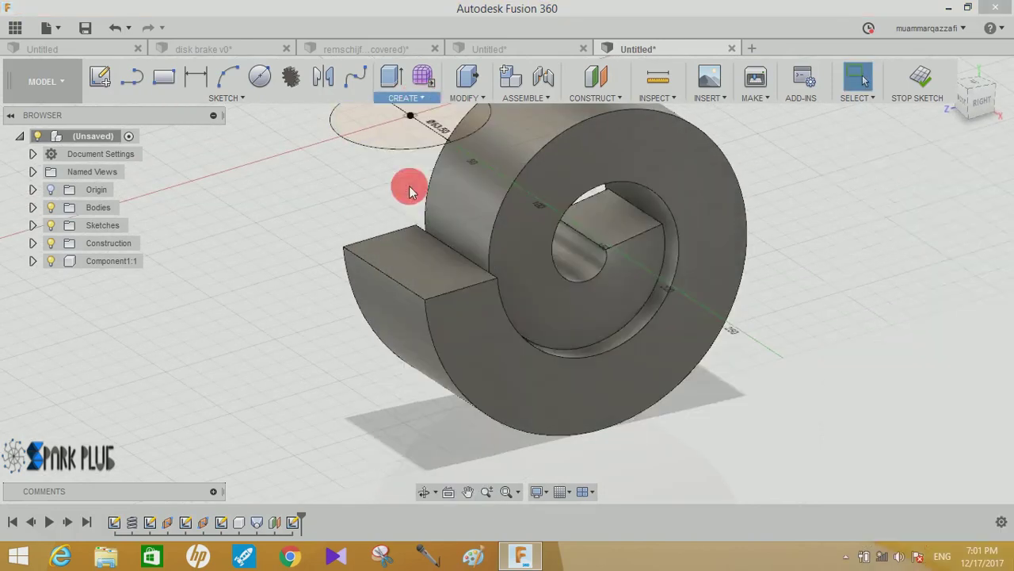
pyautogui.keyDown('shift'); pyautogui.moveTo(346, 219); pyautogui.dragTo(343, 254, button='middle'); pyautogui.keyUp('shift')
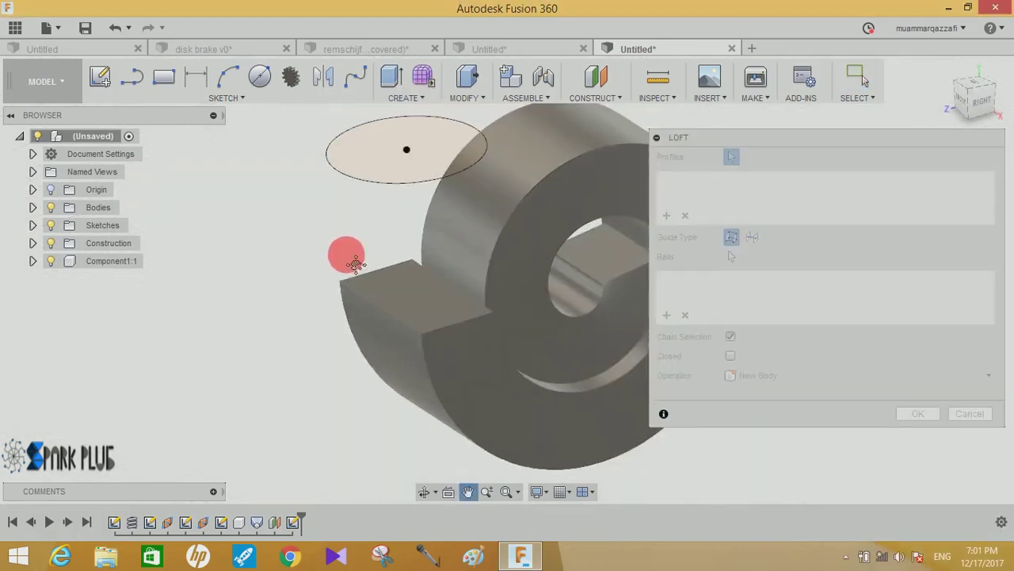
pyautogui.click(406, 295)
pyautogui.click(370, 164)
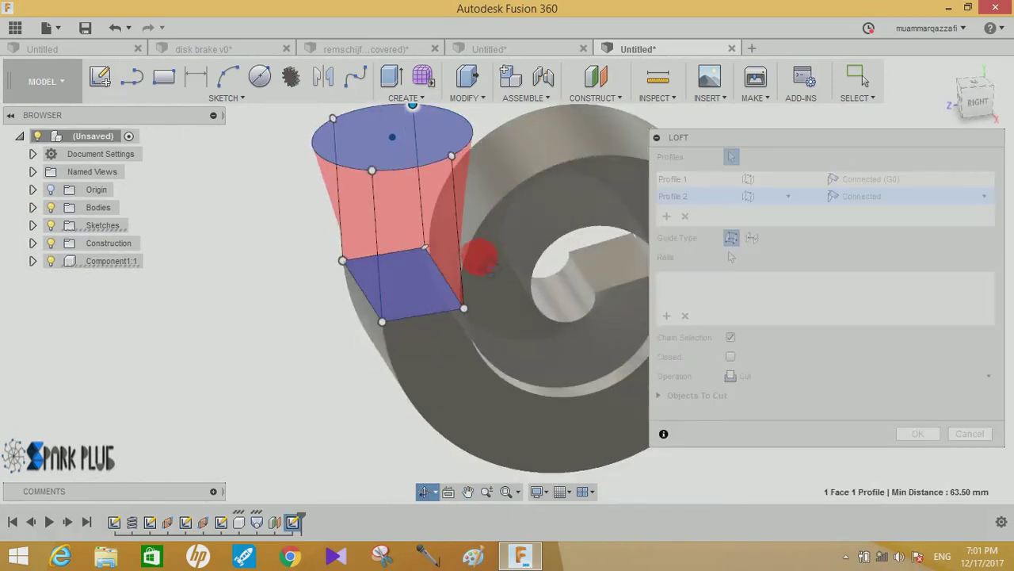
pyautogui.moveTo(455, 245)
pyautogui.keyDown('shift'); pyautogui.mouseDown(button='middle')
pyautogui.moveTo(516, 267)
pyautogui.moveTo(523, 213)
pyautogui.moveTo(436, 349)
pyautogui.mouseUp(button='middle'); pyautogui.keyUp('shift')
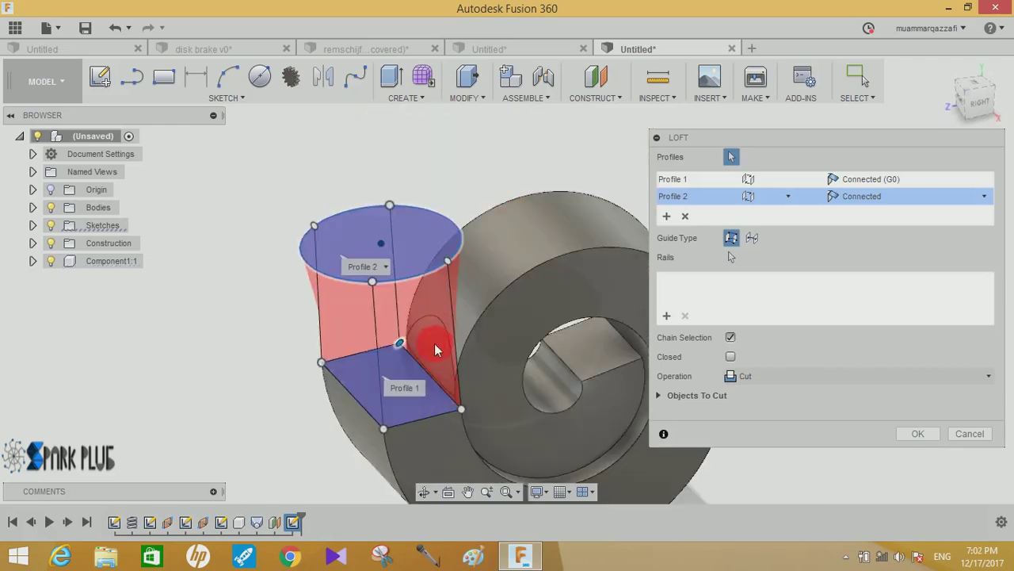
# Give the circle end a Direction condition with -10 deg takeoff angle and confirm the joined loft.
pyautogui.click(878, 196)
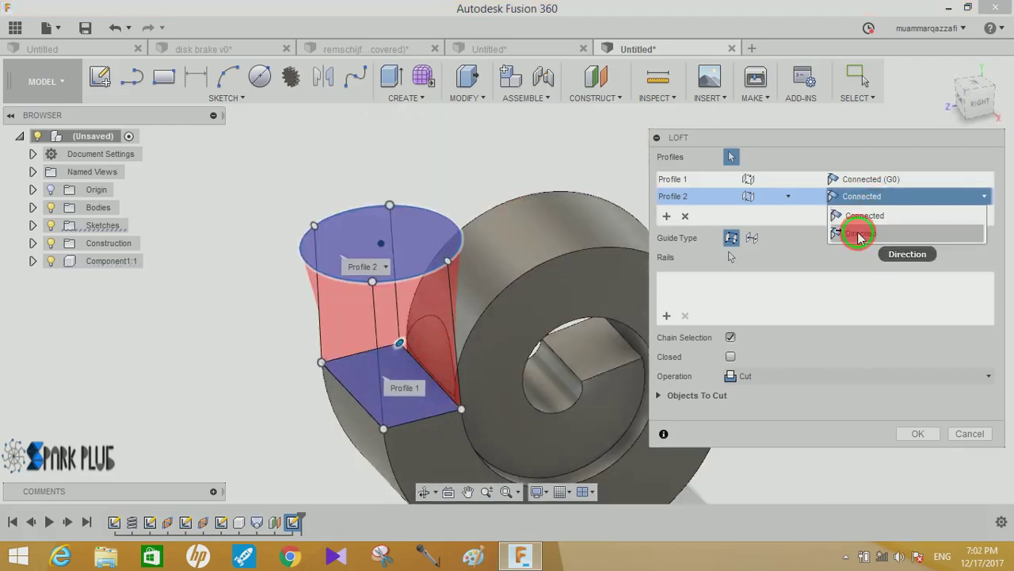
pyautogui.click(861, 238)
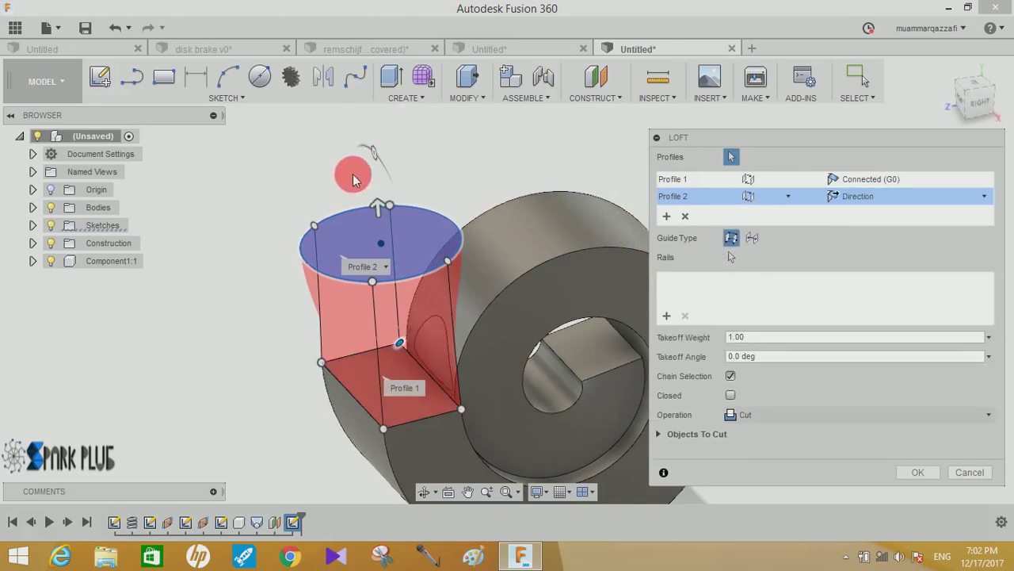
pyautogui.moveTo(352, 181); pyautogui.dragTo(383, 161)
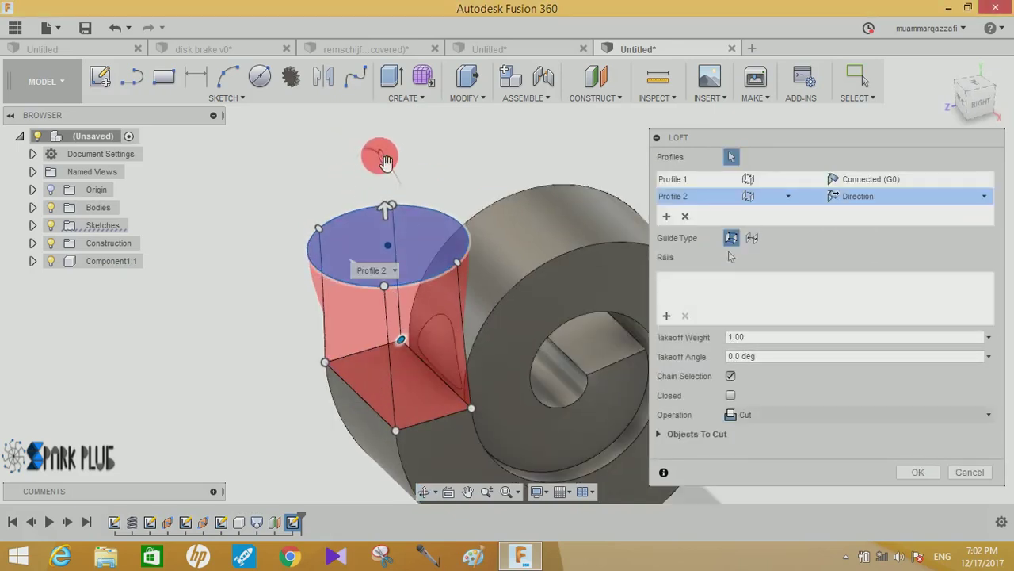
pyautogui.moveTo(380, 161); pyautogui.dragTo(386, 170)
pyautogui.moveTo(385, 169)
pyautogui.keyDown('shift'); pyautogui.mouseDown(button='middle')
pyautogui.moveTo(396, 230)
pyautogui.moveTo(397, 215)
pyautogui.moveTo(424, 232)
pyautogui.mouseUp(button='middle'); pyautogui.keyUp('shift')
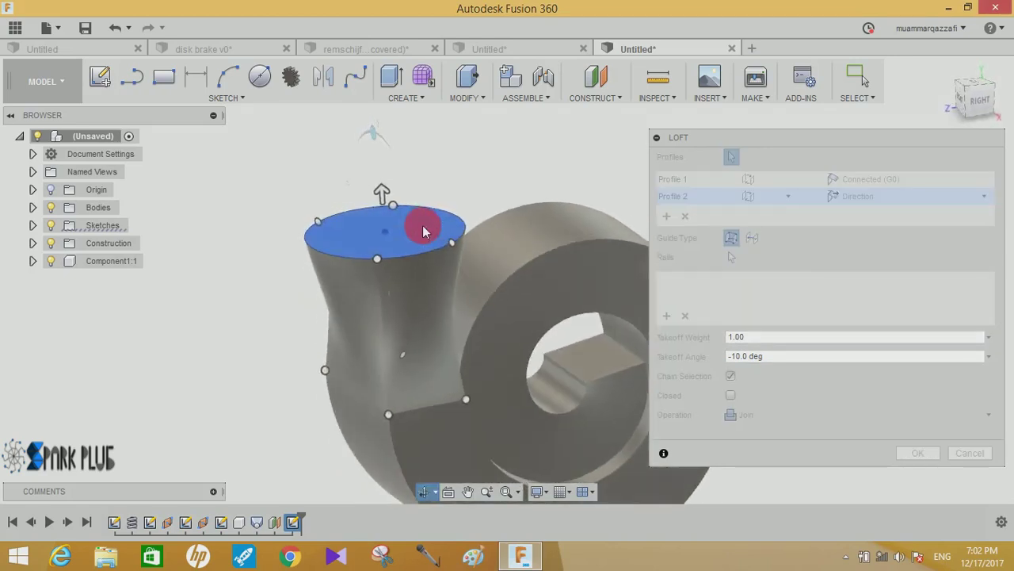
pyautogui.click(919, 452)
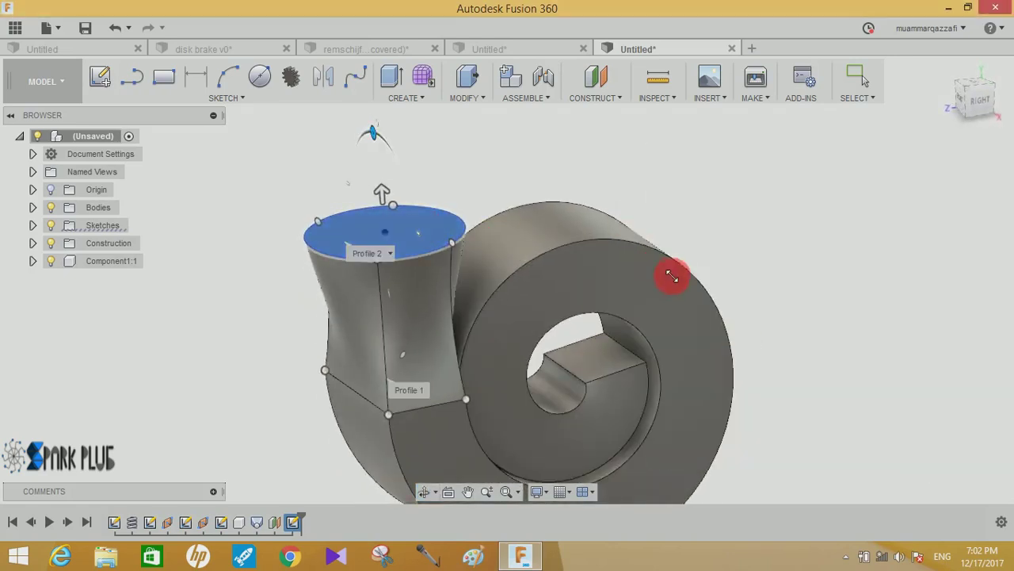
pyautogui.moveTo(815, 342)
pyautogui.keyDown('shift'); pyautogui.mouseDown(button='middle')
pyautogui.moveTo(800, 256)
pyautogui.moveTo(765, 264)
pyautogui.moveTo(640, 227)
pyautogui.mouseUp(button='middle'); pyautogui.keyUp('shift')
# Extrude the inlet tube's top face 30 mm upward, joined to the body.
pyautogui.click(395, 171)
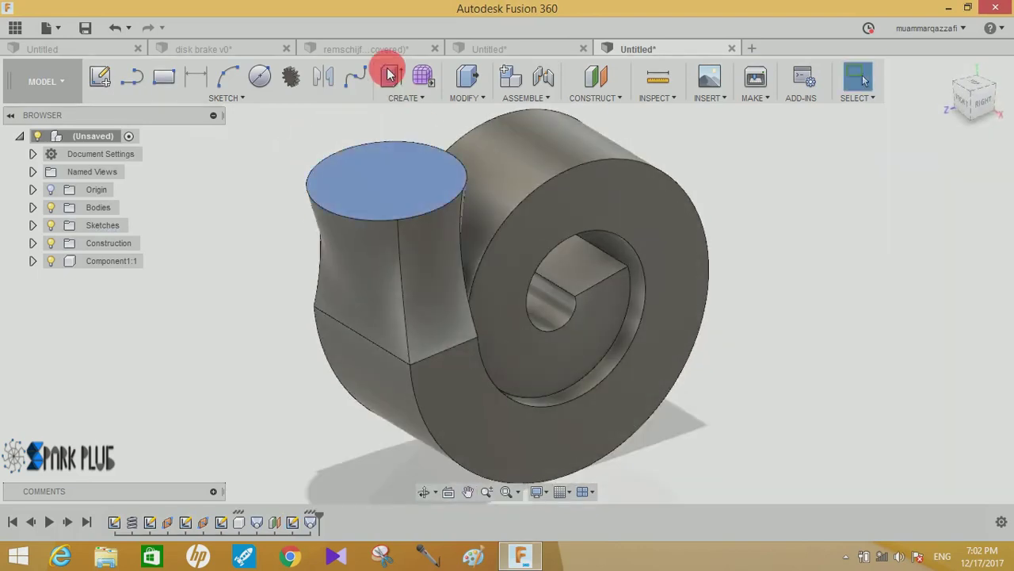
pyautogui.click(390, 76)
pyautogui.moveTo(512, 272)
pyautogui.keyDown('shift'); pyautogui.mouseDown(button='middle')
pyautogui.moveTo(534, 369)
pyautogui.moveTo(389, 294)
pyautogui.mouseUp(button='middle'); pyautogui.keyUp('shift')
pyautogui.moveTo(426, 272); pyautogui.dragTo(422, 225)
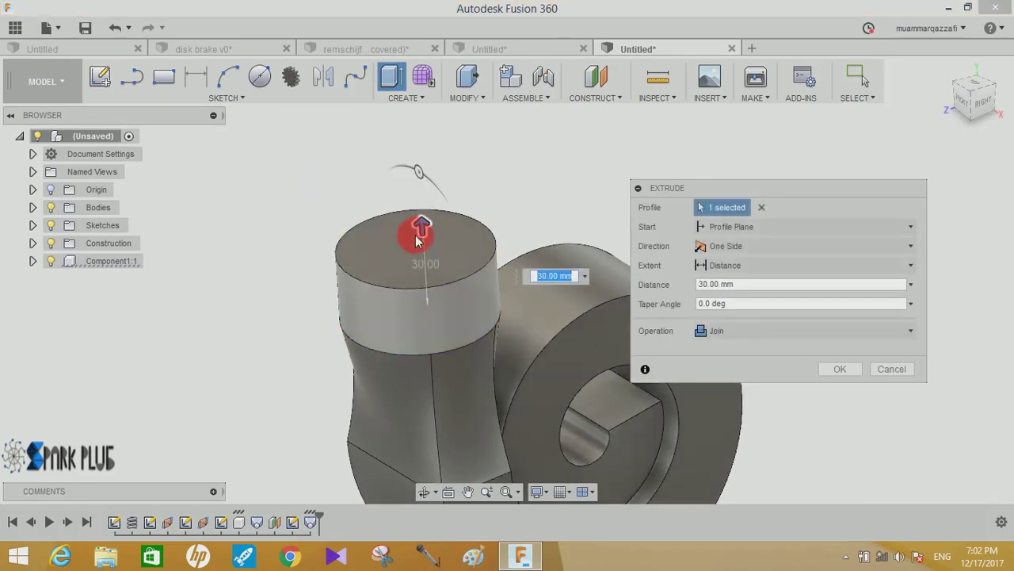
pyautogui.click(841, 371)
pyautogui.moveTo(847, 331)
pyautogui.keyDown('shift'); pyautogui.mouseDown(button='middle')
pyautogui.moveTo(842, 347)
pyautogui.moveTo(822, 340)
pyautogui.moveTo(772, 301)
pyautogui.moveTo(808, 305)
pyautogui.moveTo(840, 340)
pyautogui.mouseUp(button='middle'); pyautogui.keyUp('shift')
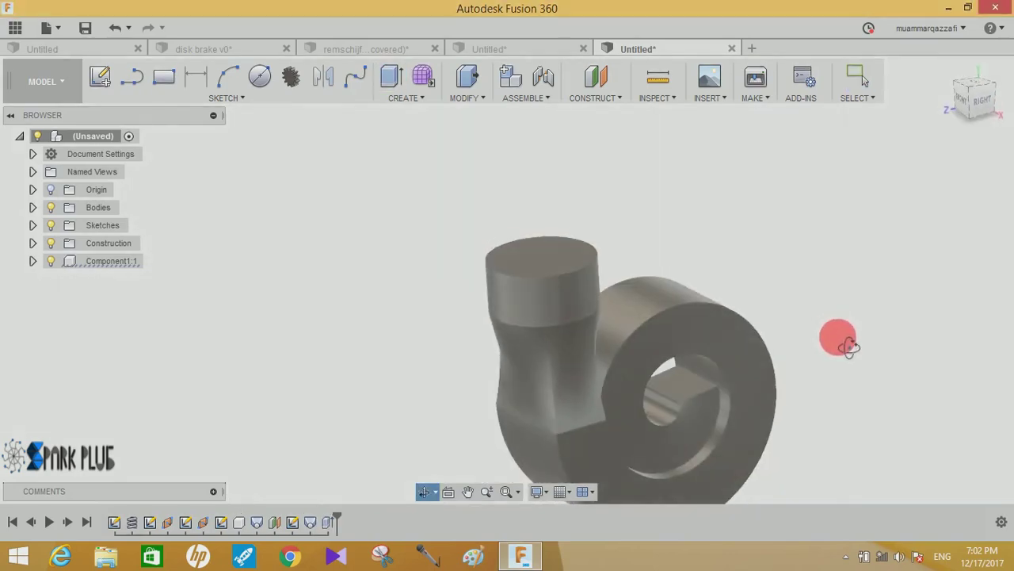
pyautogui.click(408, 99)
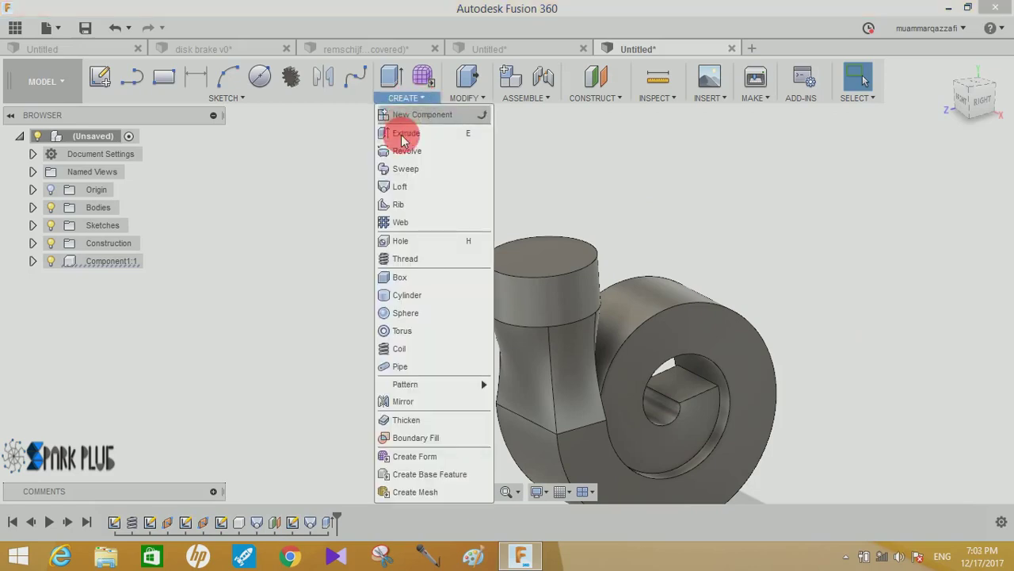
# Shell the casing with 5 mm inside thickness, removing the square hub face and inlet top face.
pyautogui.click(481, 98)
pyautogui.click(479, 188)
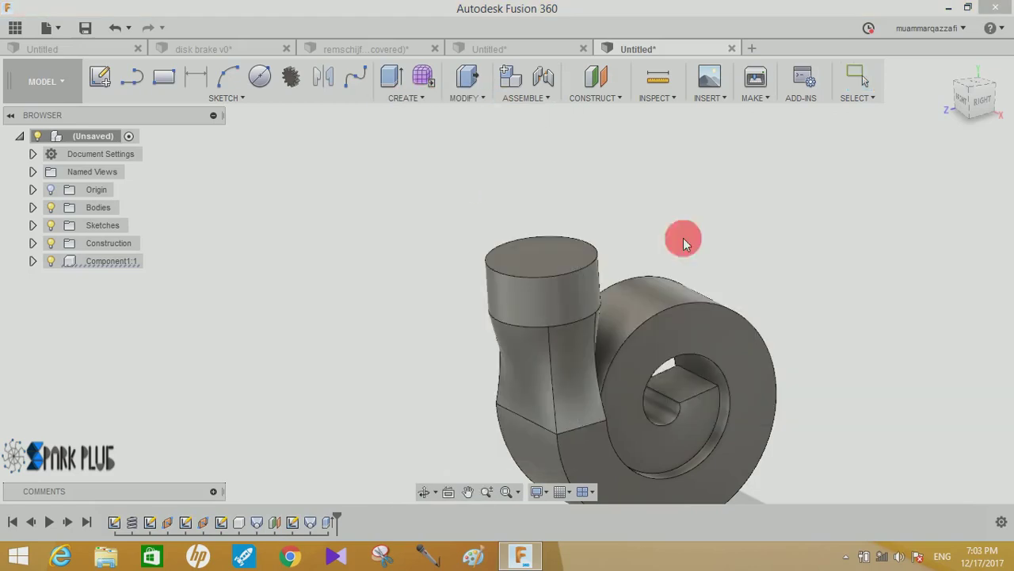
pyautogui.keyDown('shift'); pyautogui.moveTo(870, 351); pyautogui.dragTo(593, 310, button='middle'); pyautogui.keyUp('shift')
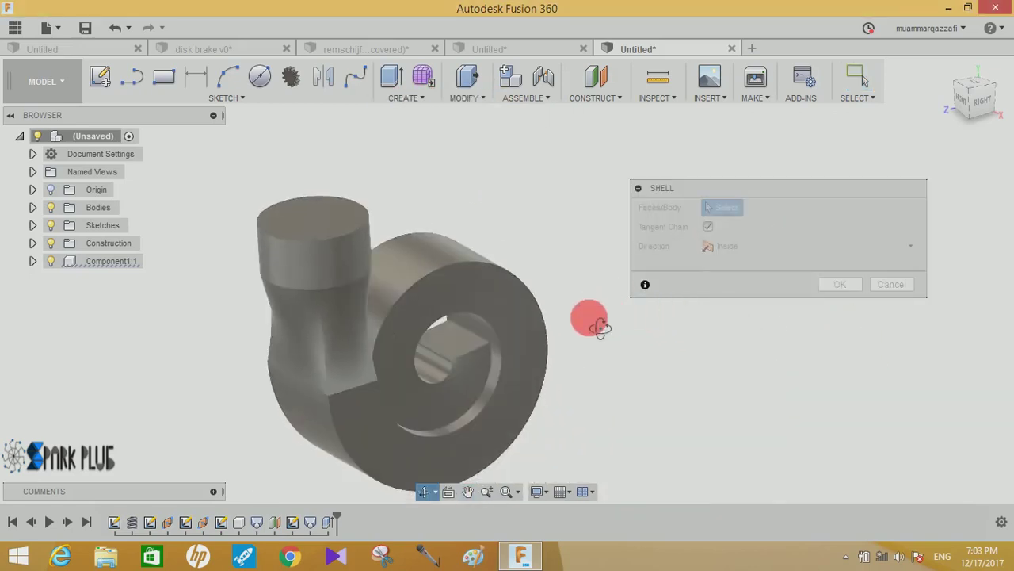
pyautogui.click(459, 343)
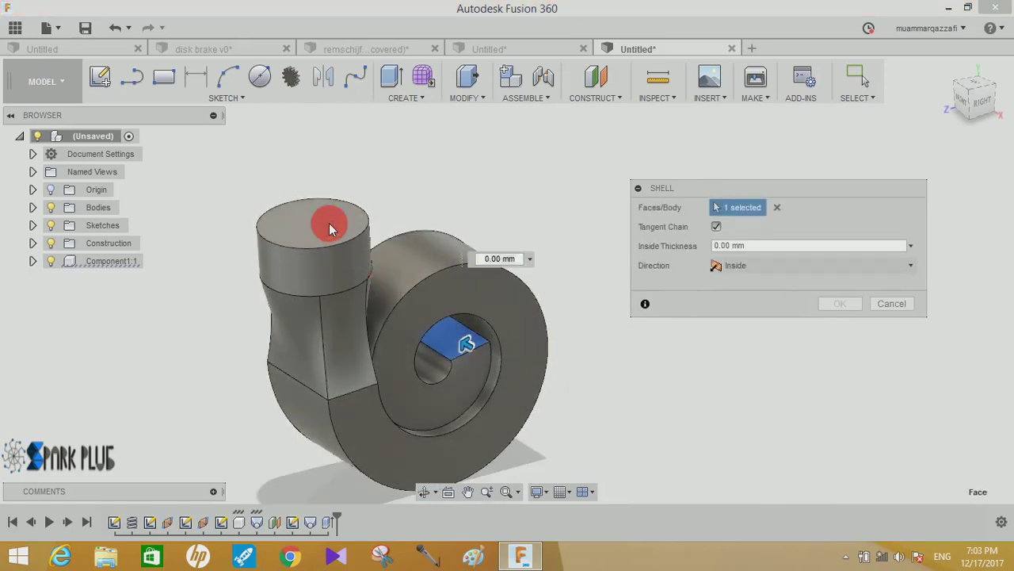
pyautogui.moveTo(752, 247); pyautogui.dragTo(714, 249)
pyautogui.write('4')
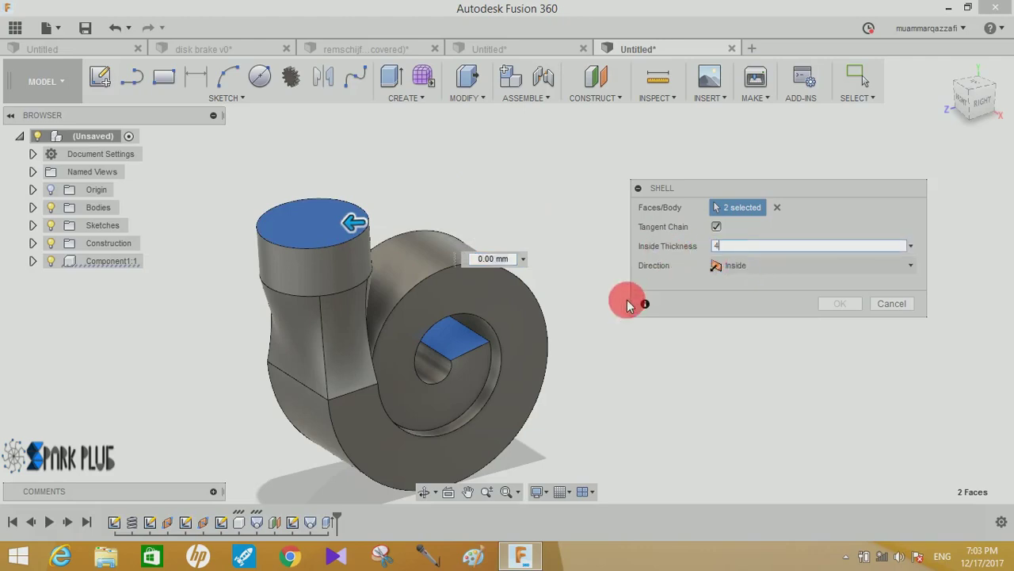
pyautogui.press('BackSpace')
pyautogui.write('5')
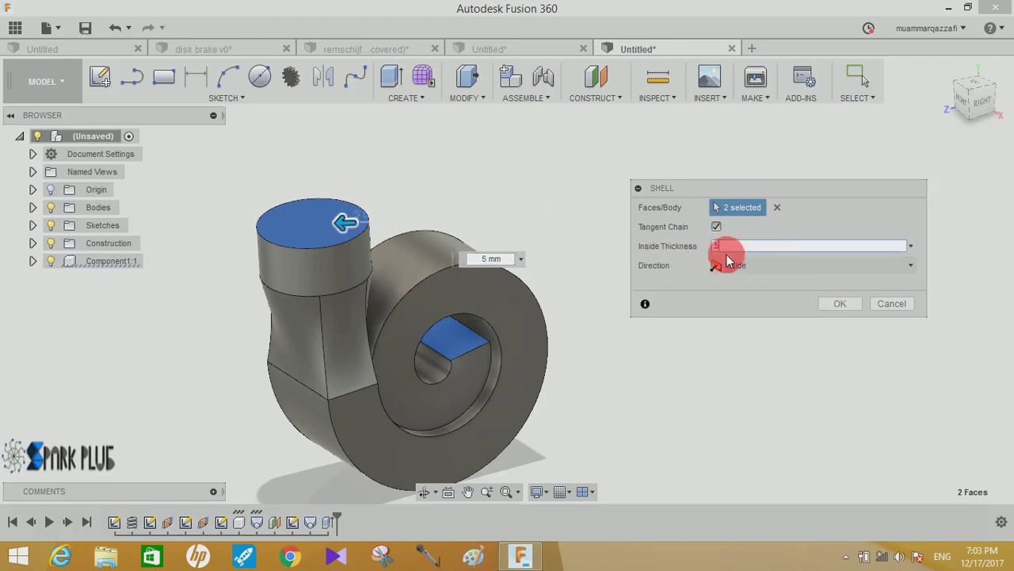
pyautogui.click(705, 254)
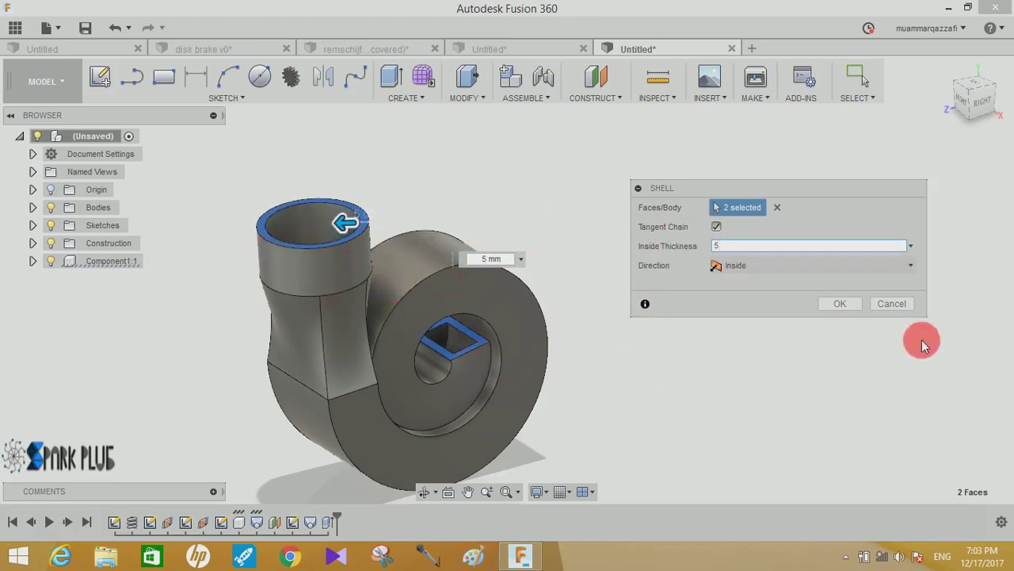
pyautogui.click(842, 303)
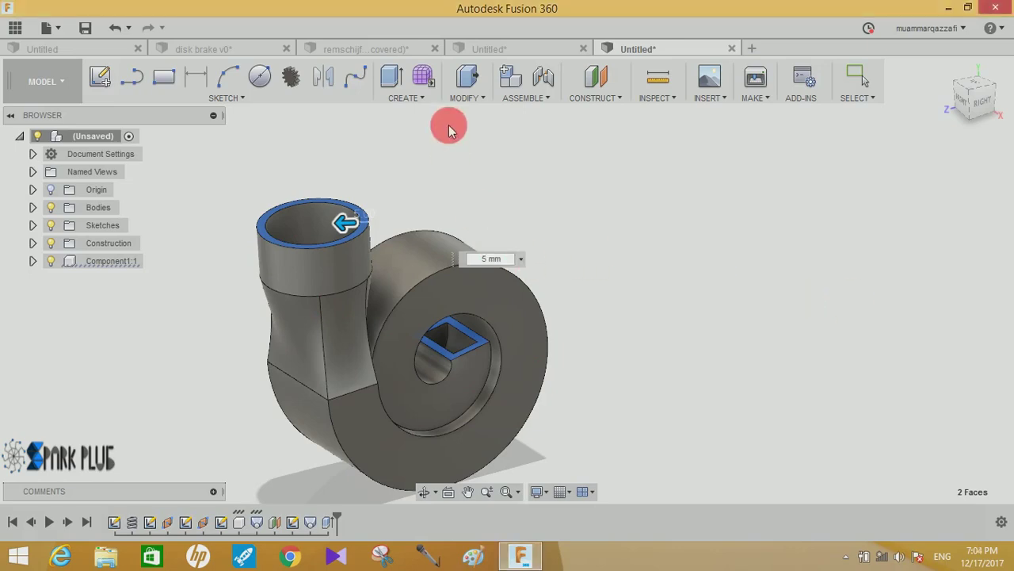
pyautogui.click(587, 248)
pyautogui.moveTo(484, 324)
pyautogui.keyDown('shift'); pyautogui.mouseDown(button='middle')
pyautogui.moveTo(557, 332)
pyautogui.moveTo(394, 318)
pyautogui.moveTo(652, 292)
pyautogui.mouseUp(button='middle'); pyautogui.keyUp('shift')
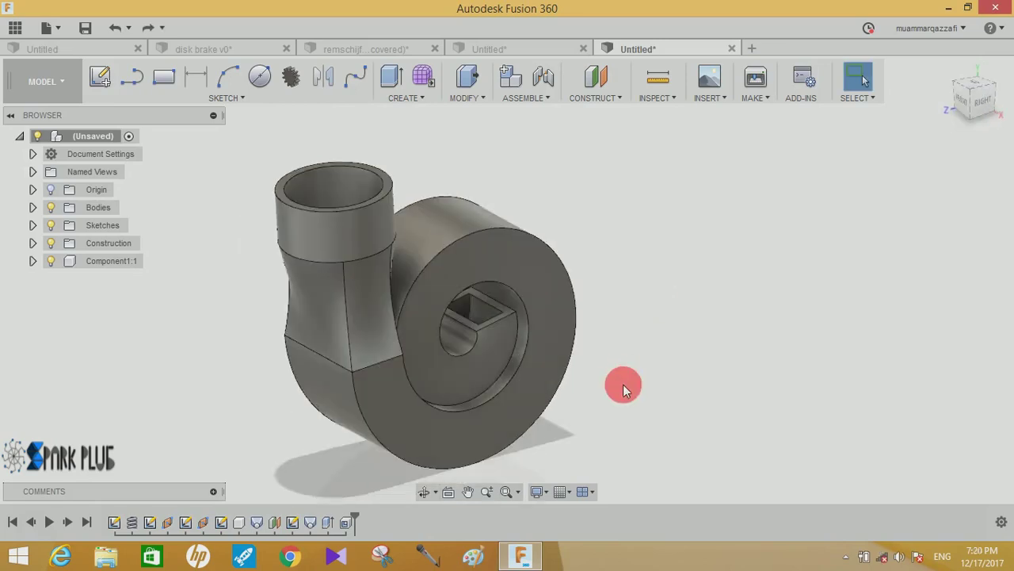
# Start a new sketch on the rectangular rim face inside the hub opening.
pyautogui.moveTo(605, 360)
pyautogui.keyDown('shift'); pyautogui.mouseDown(button='middle')
pyautogui.moveTo(494, 408)
pyautogui.moveTo(593, 356)
pyautogui.moveTo(482, 302)
pyautogui.mouseUp(button='middle'); pyautogui.keyUp('shift')
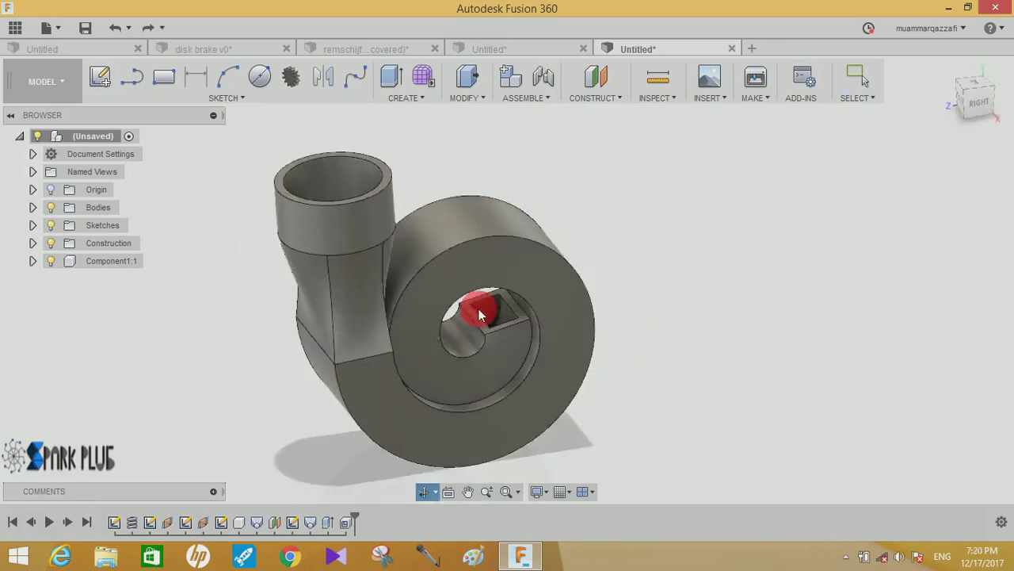
pyautogui.scroll(3, 482, 305)
pyautogui.scroll(3, 502, 318)
pyautogui.moveTo(675, 335)
pyautogui.keyDown('shift'); pyautogui.mouseDown(button='middle')
pyautogui.moveTo(819, 308)
pyautogui.moveTo(877, 279)
pyautogui.mouseUp(button='middle'); pyautogui.keyUp('shift')
pyautogui.click(480, 284)
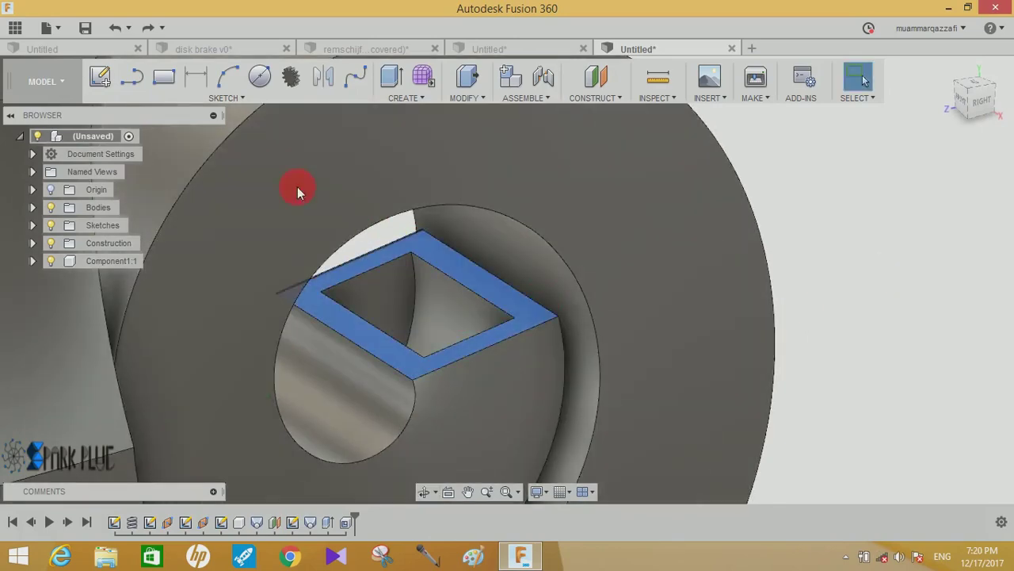
pyautogui.click(100, 76)
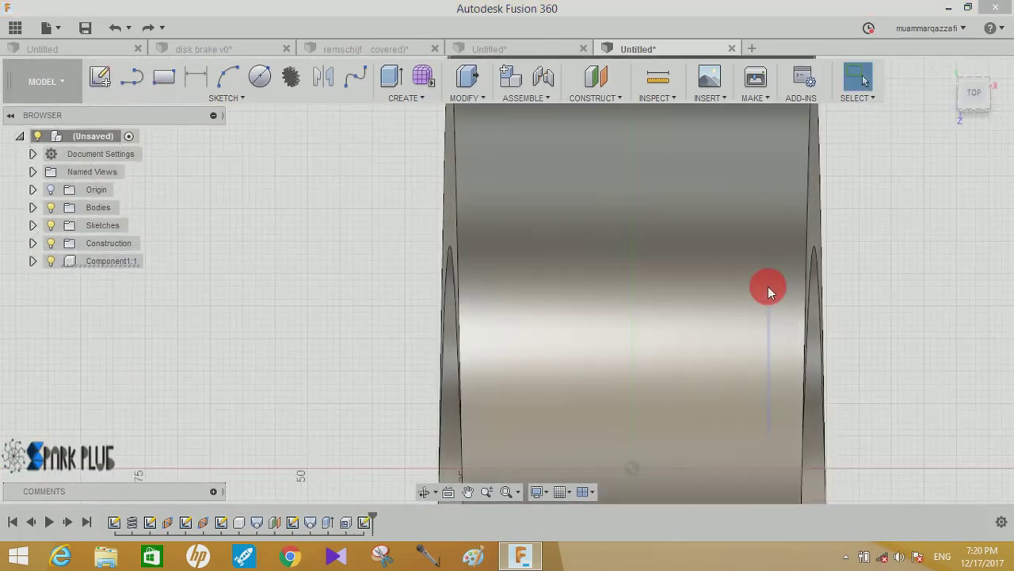
pyautogui.moveTo(770, 288)
pyautogui.keyDown('shift'); pyautogui.mouseDown(button='middle')
pyautogui.moveTo(351, 151)
pyautogui.moveTo(616, 298)
pyautogui.mouseUp(button='middle'); pyautogui.keyUp('shift')
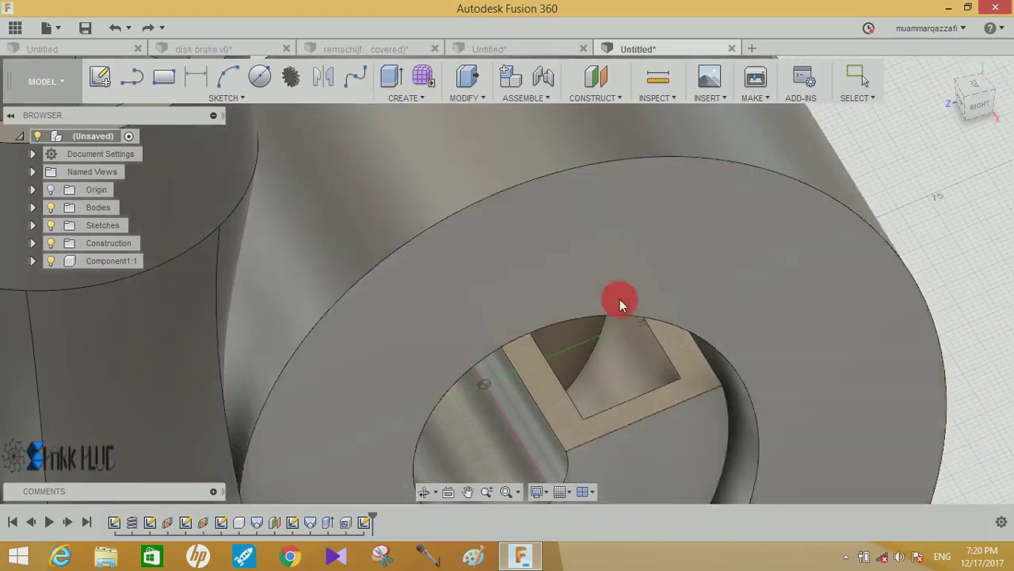
pyautogui.click(593, 282)
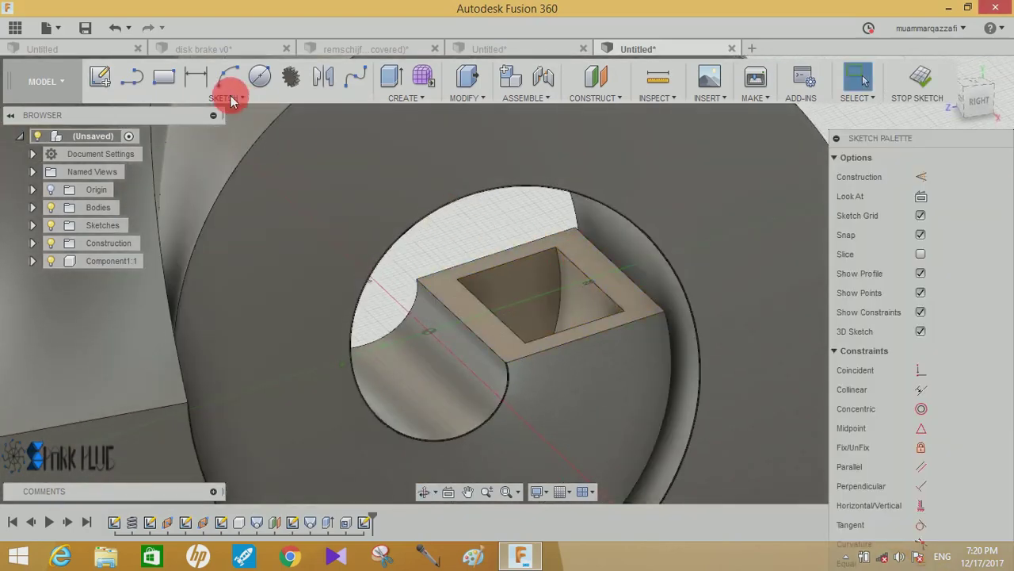
# Draw two short lines from the frame's inner corners to the opening edge, including a 7.747 mm segment at 90 deg, and finish the sketch.
pyautogui.click(134, 77)
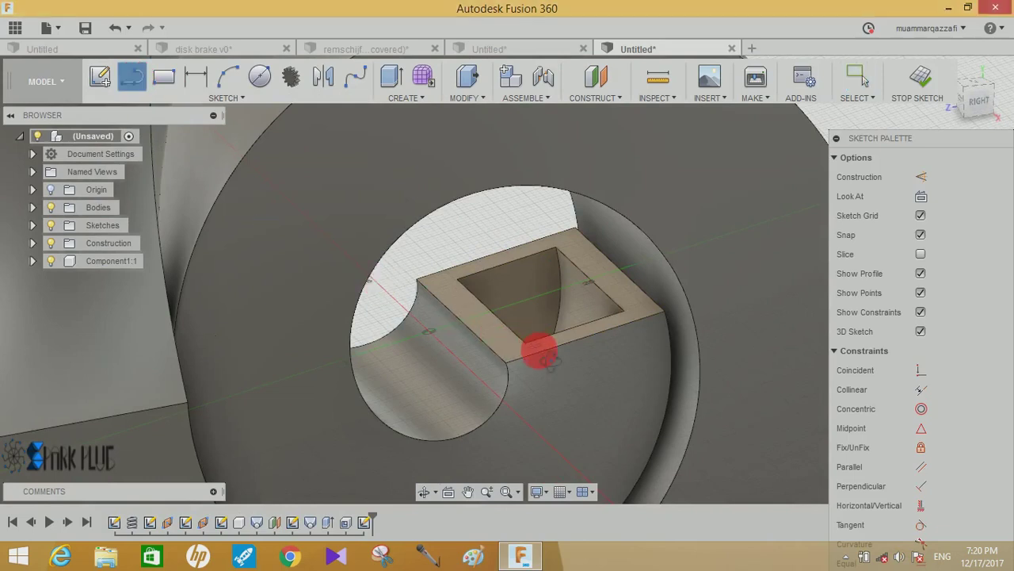
pyautogui.keyDown('shift'); pyautogui.moveTo(538, 347); pyautogui.dragTo(521, 341, button='middle'); pyautogui.keyUp('shift')
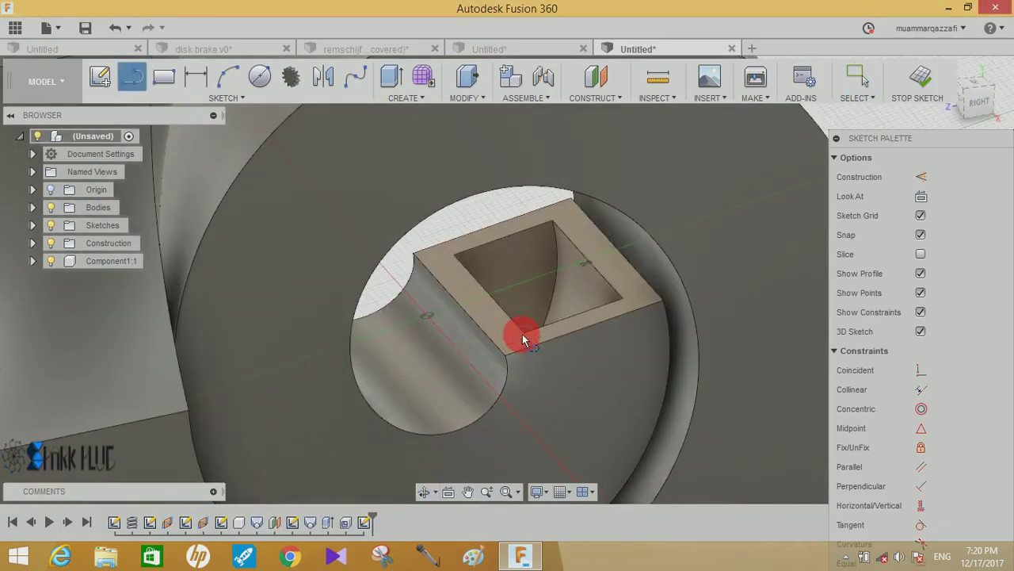
pyautogui.click(481, 355)
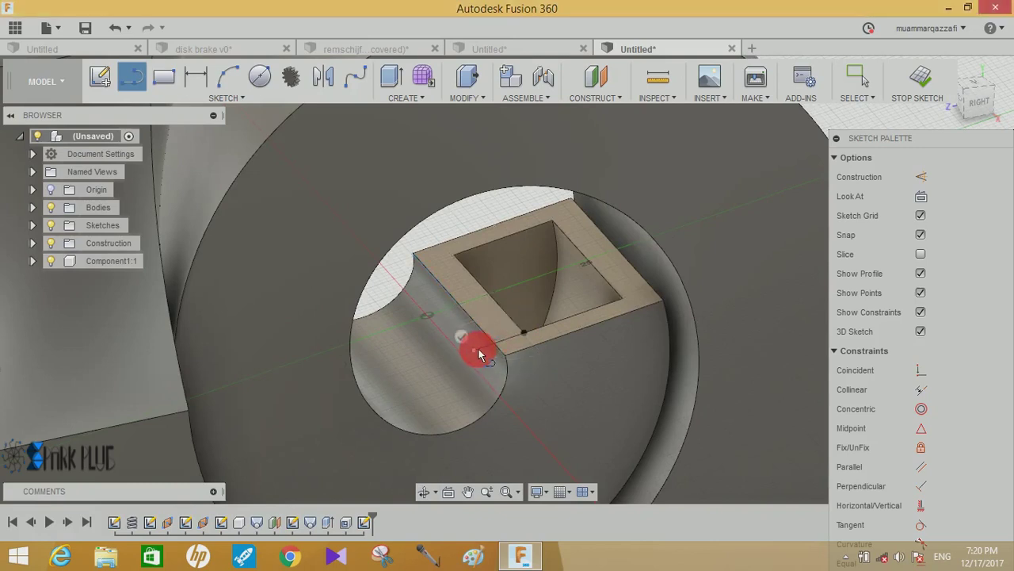
pyautogui.click(421, 279)
pyautogui.scroll(2, 428, 245)
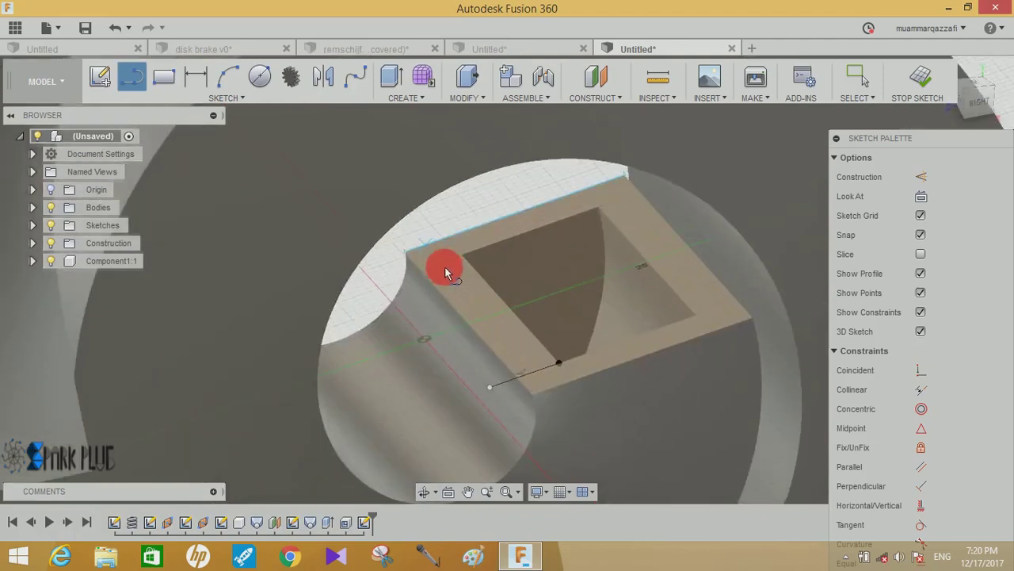
pyautogui.scroll(2, 448, 262)
pyautogui.scroll(2, 469, 258)
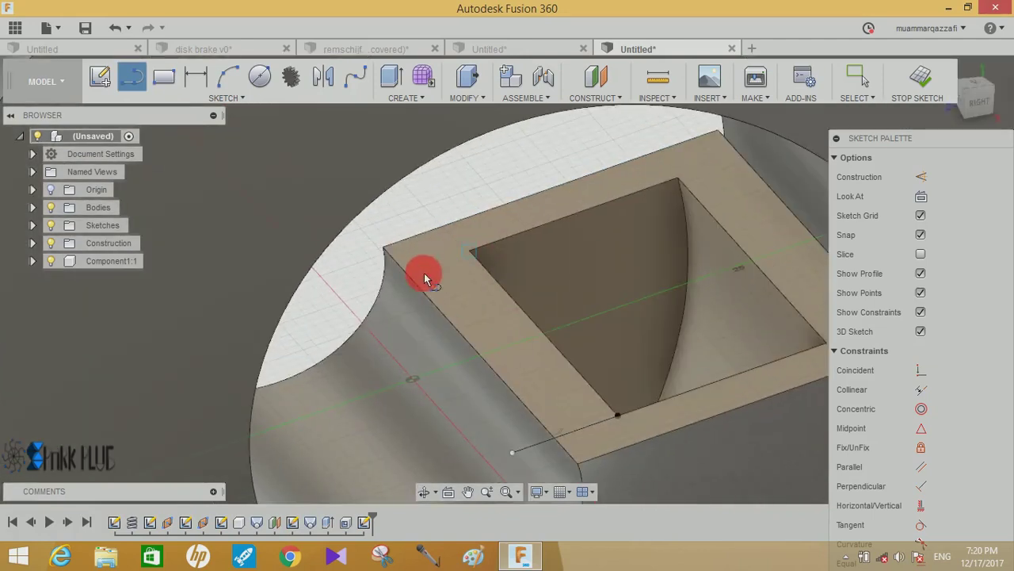
pyautogui.click(384, 285)
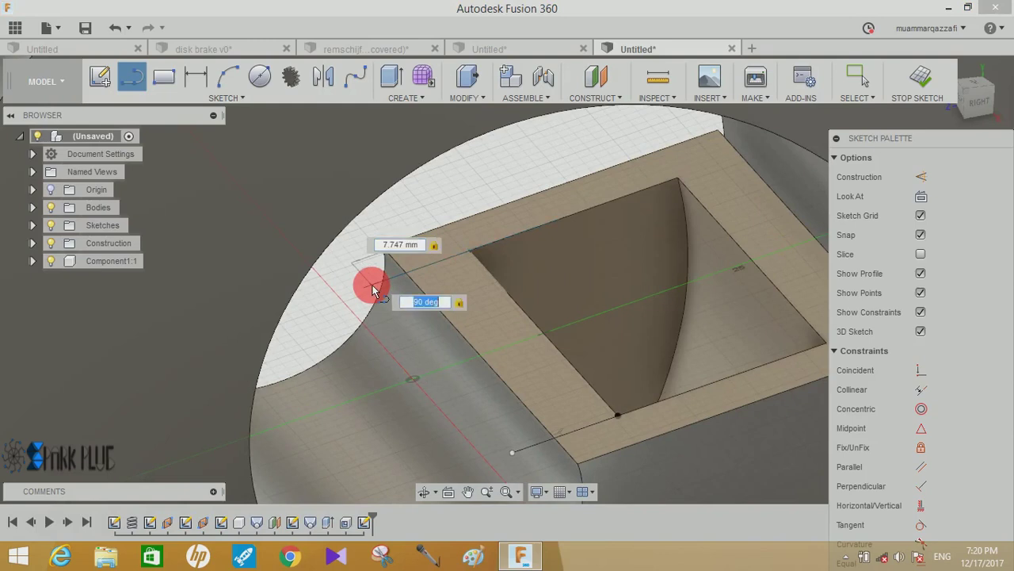
pyautogui.click(373, 290)
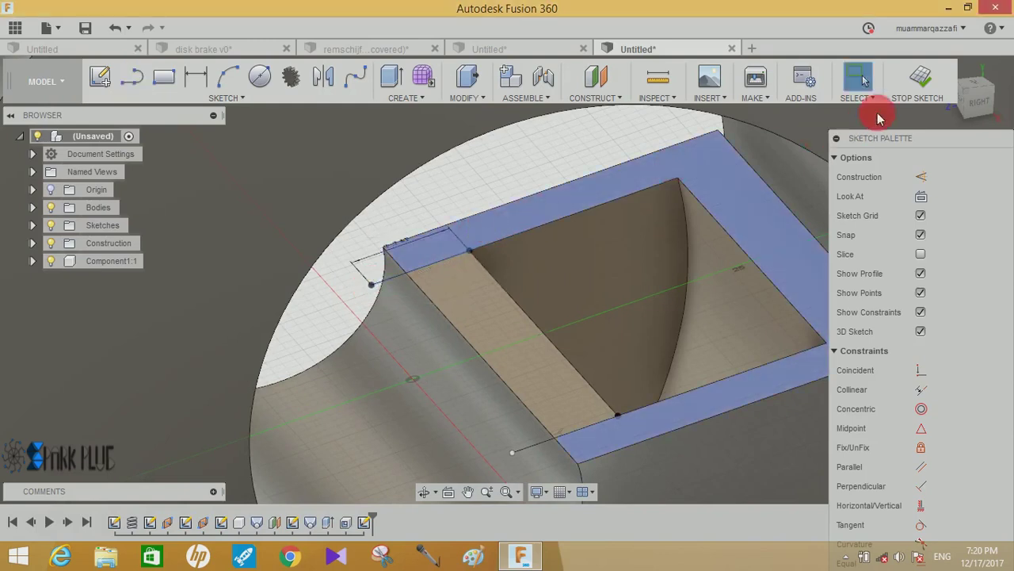
pyautogui.click(923, 77)
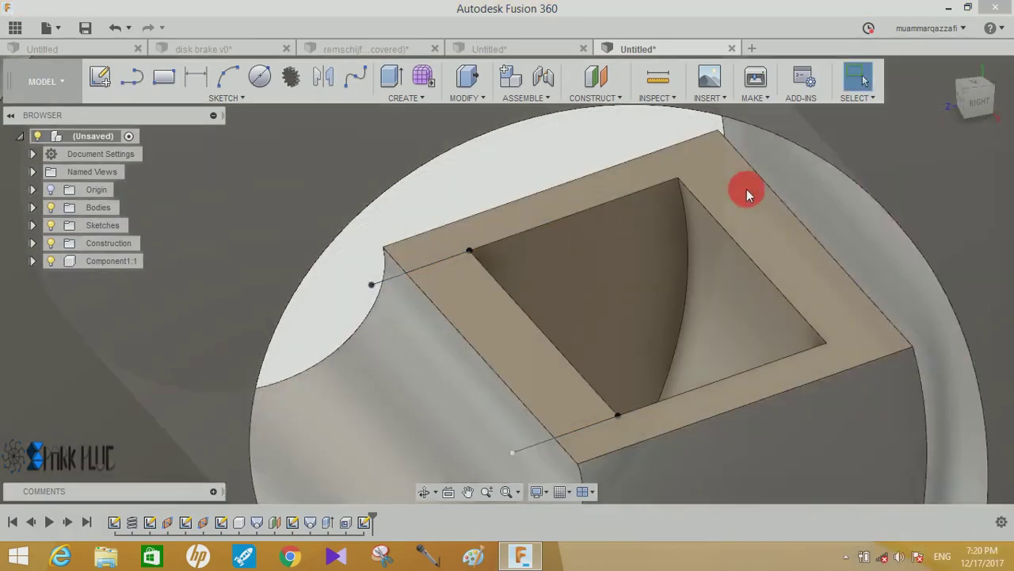
# Start a revolve of the square frame profile with the sketched line as its axis.
pyautogui.click(745, 194)
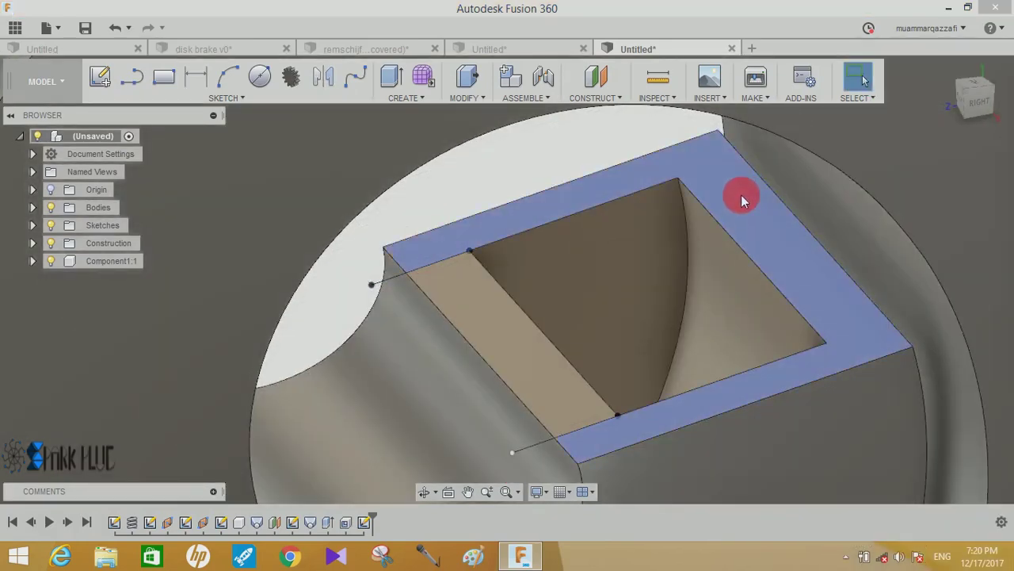
pyautogui.keyDown('shift'); pyautogui.moveTo(734, 256); pyautogui.dragTo(620, 282, button='middle'); pyautogui.keyUp('shift')
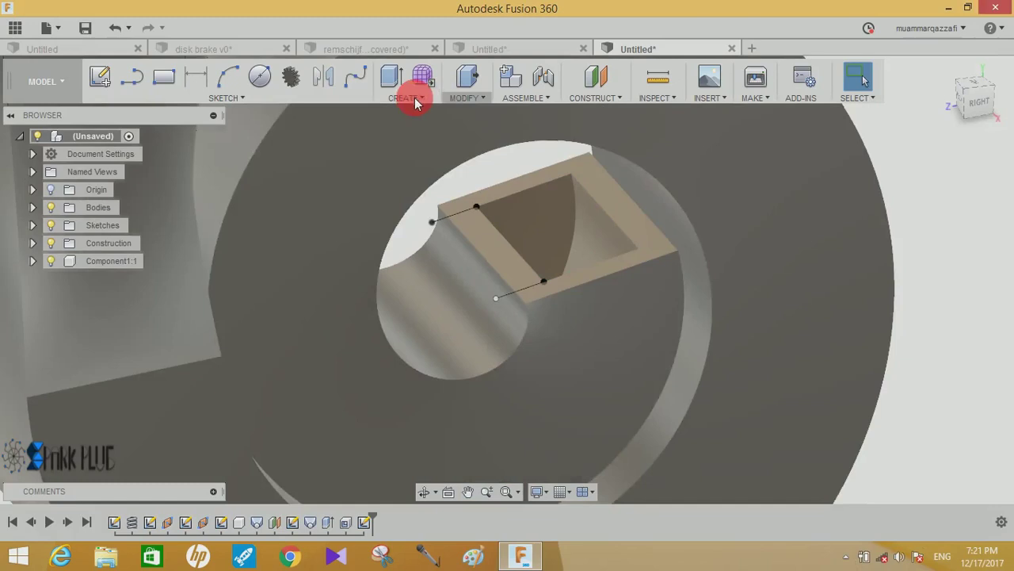
pyautogui.click(410, 96)
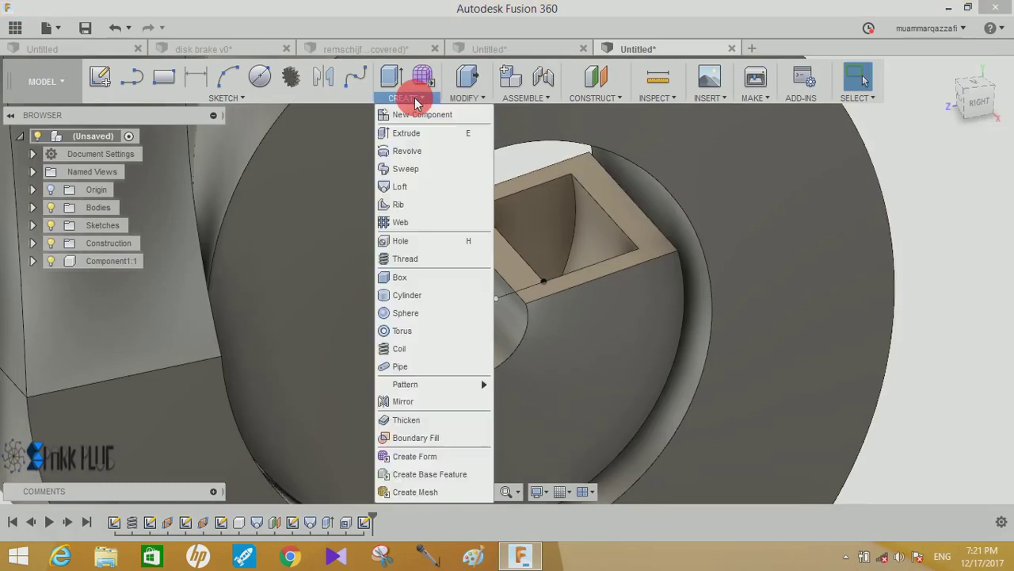
pyautogui.click(414, 151)
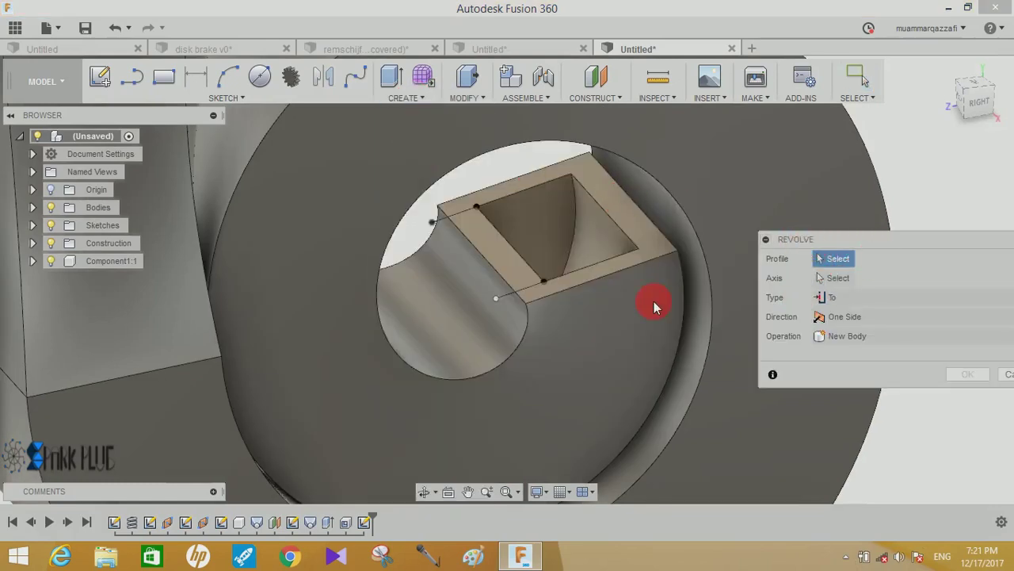
pyautogui.moveTo(643, 319); pyautogui.dragTo(622, 337, button='middle')
pyautogui.click(603, 228)
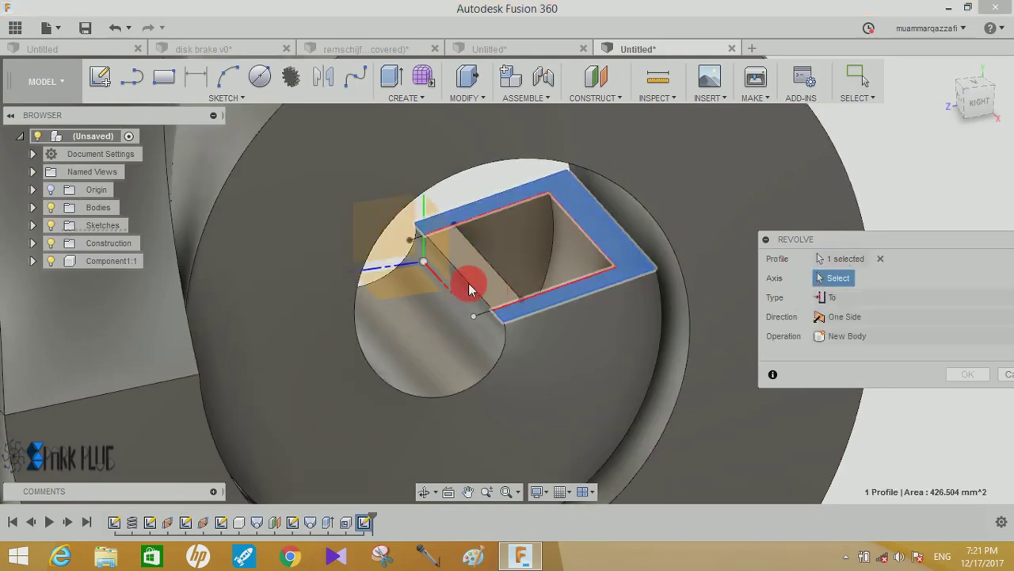
pyautogui.click(471, 289)
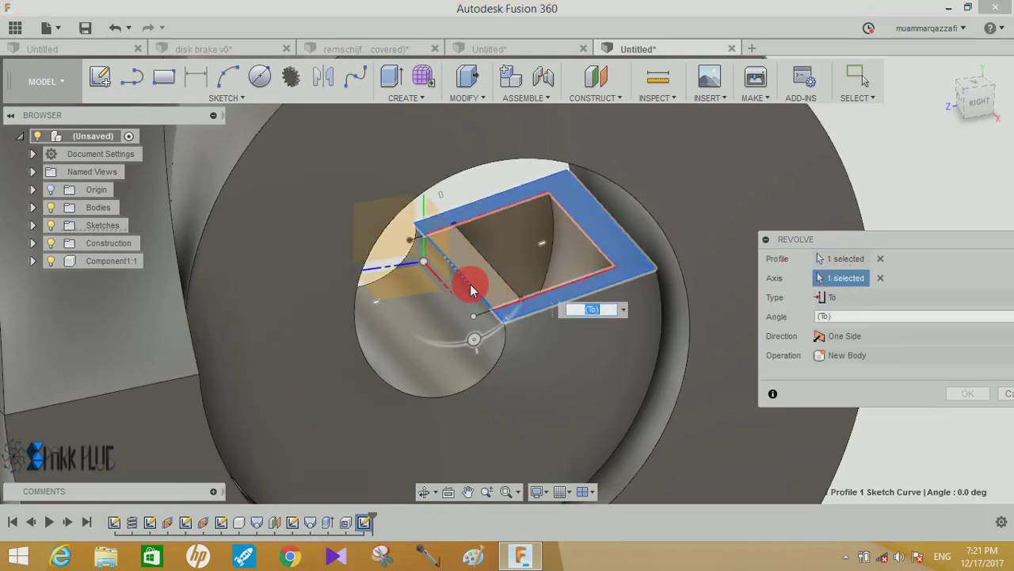
# Set the revolve extent to To the disc face and apply it as a join.
pyautogui.click(832, 317)
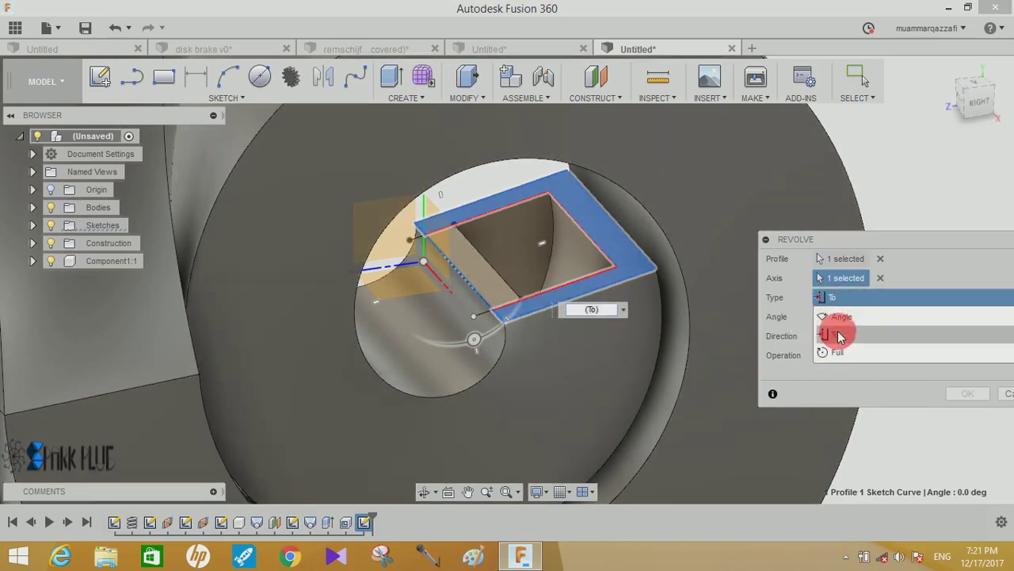
pyautogui.click(840, 336)
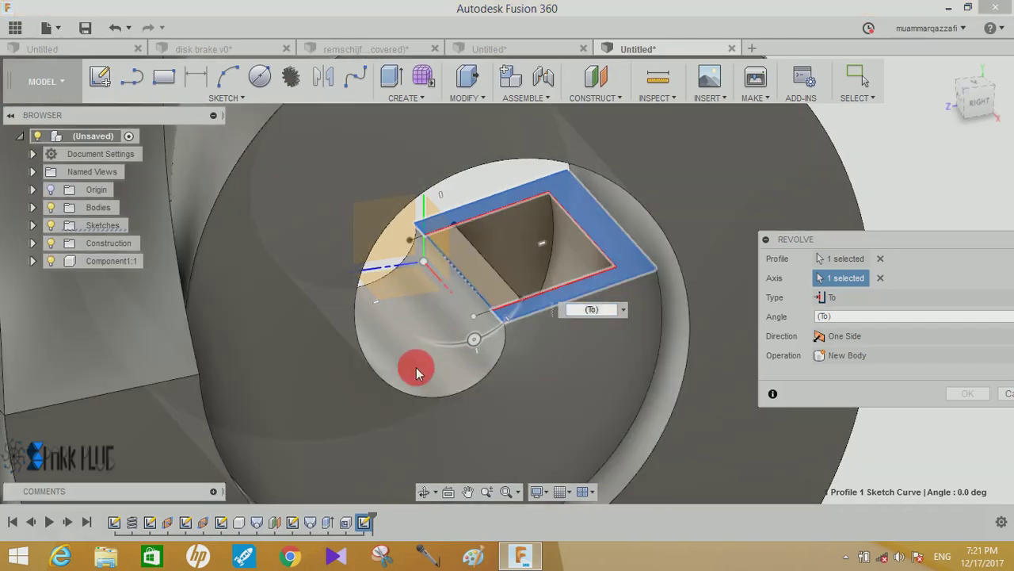
pyautogui.click(452, 369)
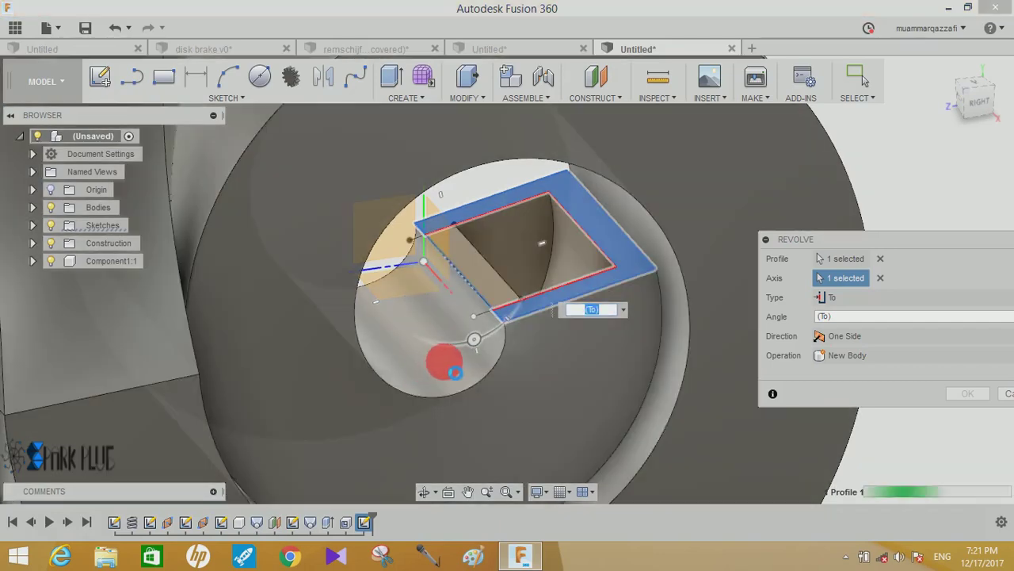
pyautogui.click(444, 366)
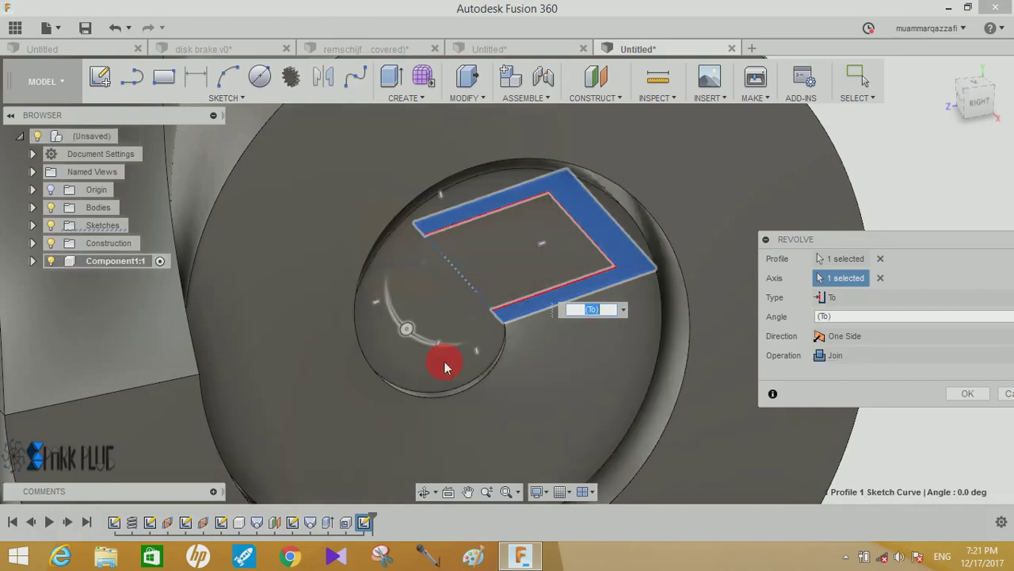
pyautogui.click(963, 393)
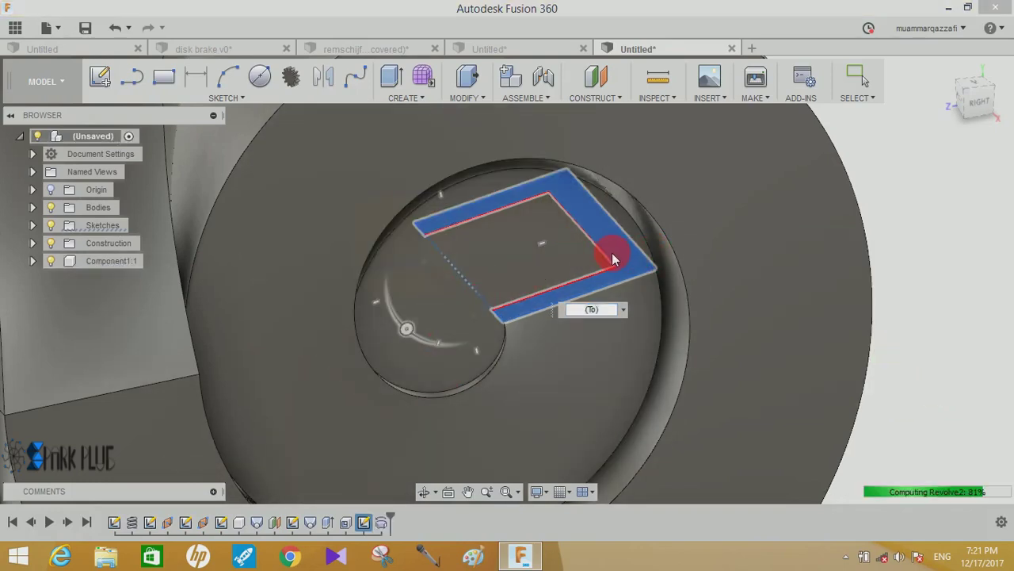
pyautogui.moveTo(601, 291)
pyautogui.keyDown('shift'); pyautogui.mouseDown(button='middle')
pyautogui.moveTo(580, 274)
pyautogui.moveTo(489, 253)
pyautogui.moveTo(594, 266)
pyautogui.moveTo(537, 290)
pyautogui.moveTo(507, 358)
pyautogui.moveTo(622, 278)
pyautogui.moveTo(623, 287)
pyautogui.moveTo(804, 254)
pyautogui.mouseUp(button='middle'); pyautogui.keyUp('shift')
# Sketch two concentric circles centred on the hub face.
pyautogui.scroll(-5, 594, 266)
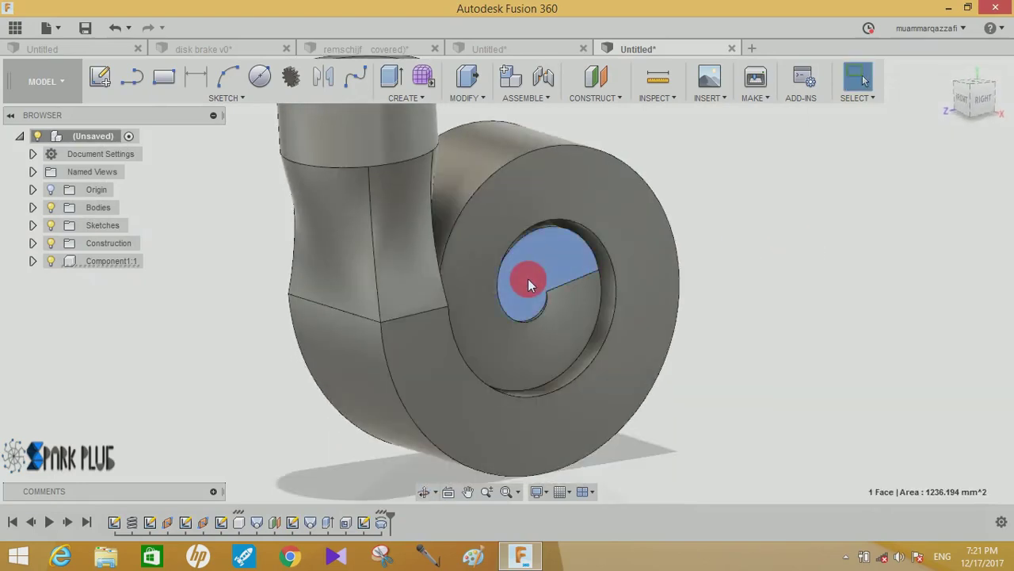
pyautogui.press('c')
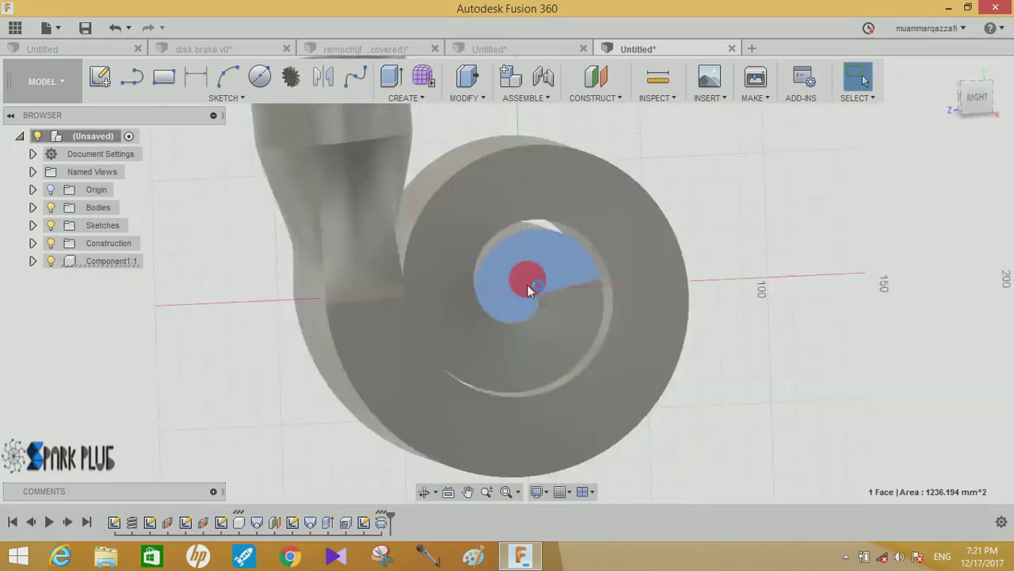
pyautogui.scroll(3, 547, 289)
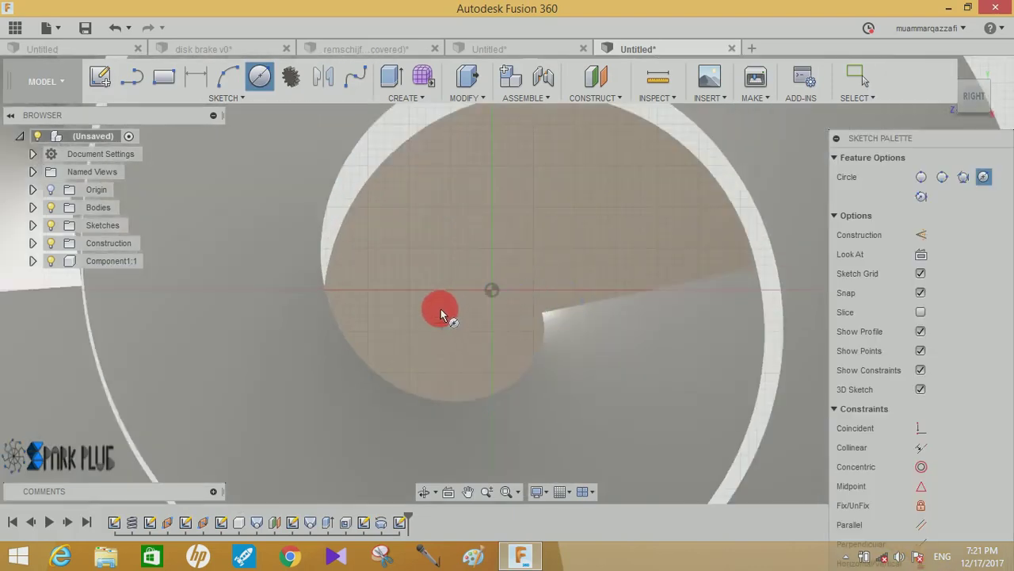
pyautogui.scroll(2, 440, 290)
pyautogui.click(438, 275)
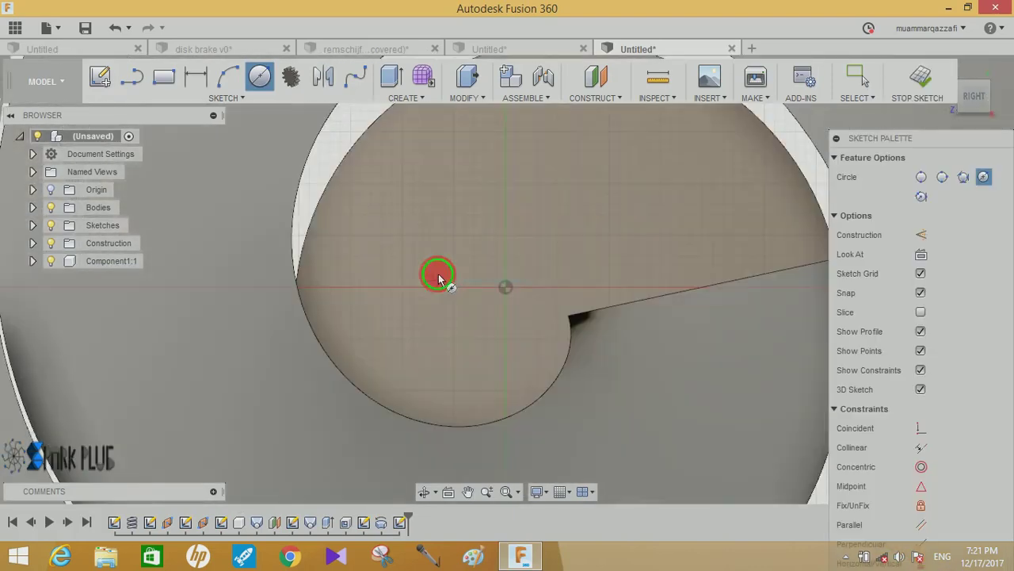
pyautogui.click(489, 346)
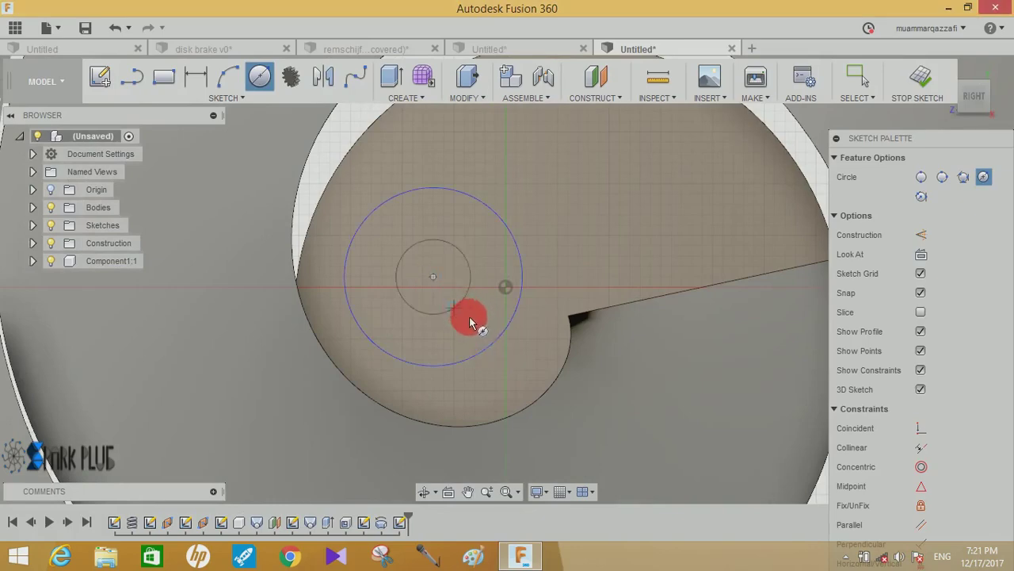
pyautogui.click(476, 325)
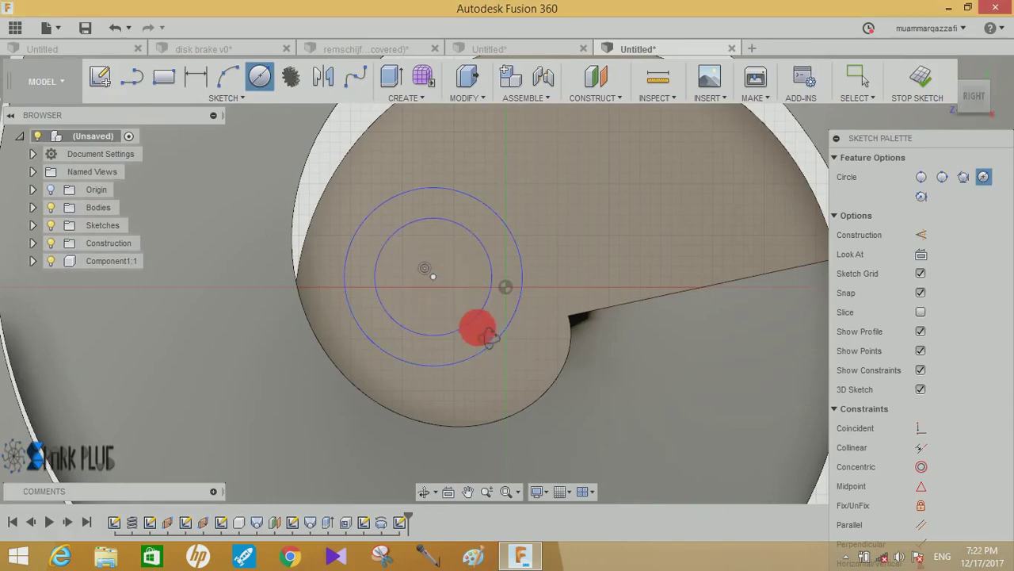
pyautogui.press('F6')
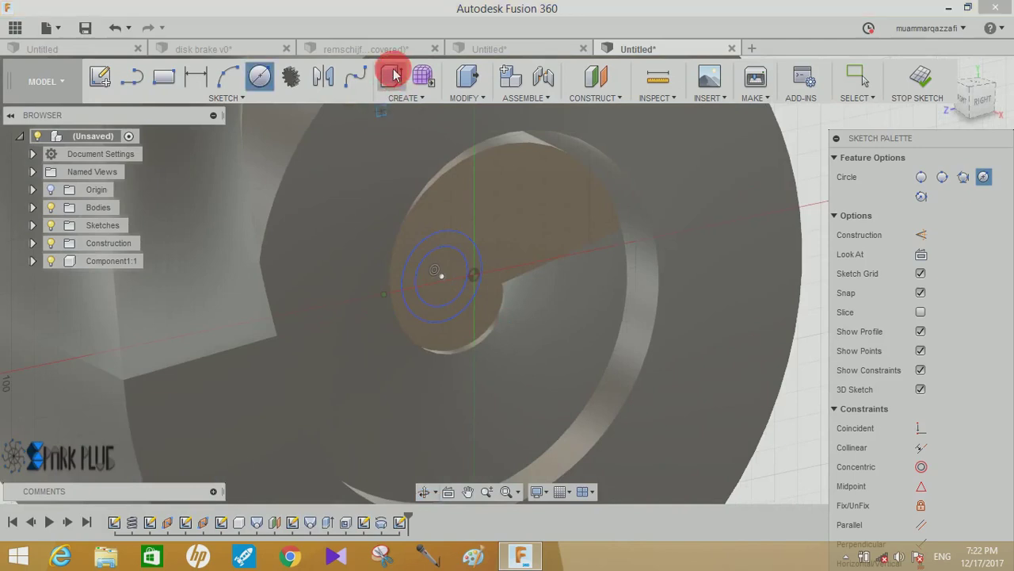
# Cut the inner circle profile 10 mm deep to form the hub hole.
pyautogui.click(394, 75)
pyautogui.click(444, 266)
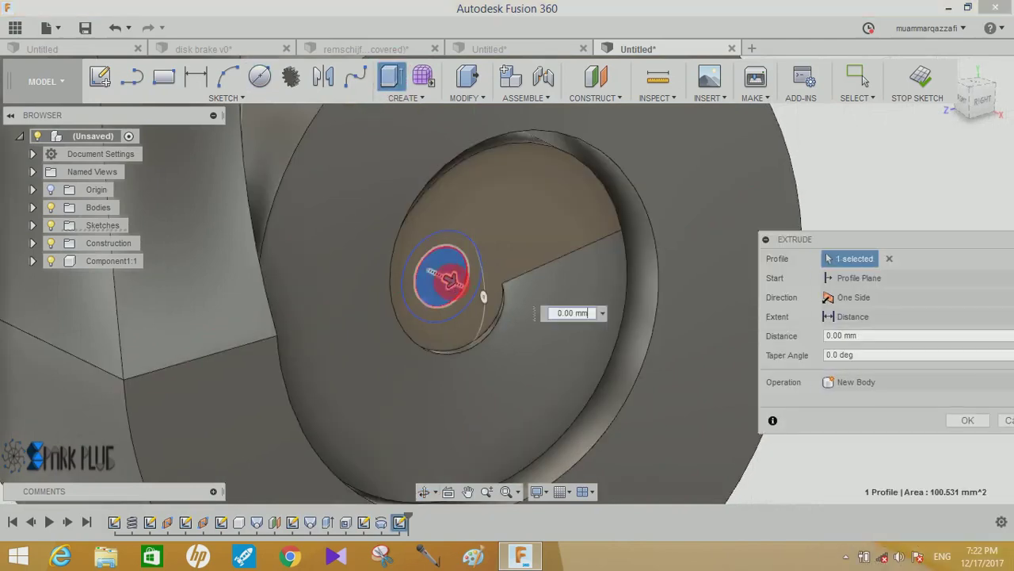
pyautogui.moveTo(452, 279); pyautogui.dragTo(418, 272)
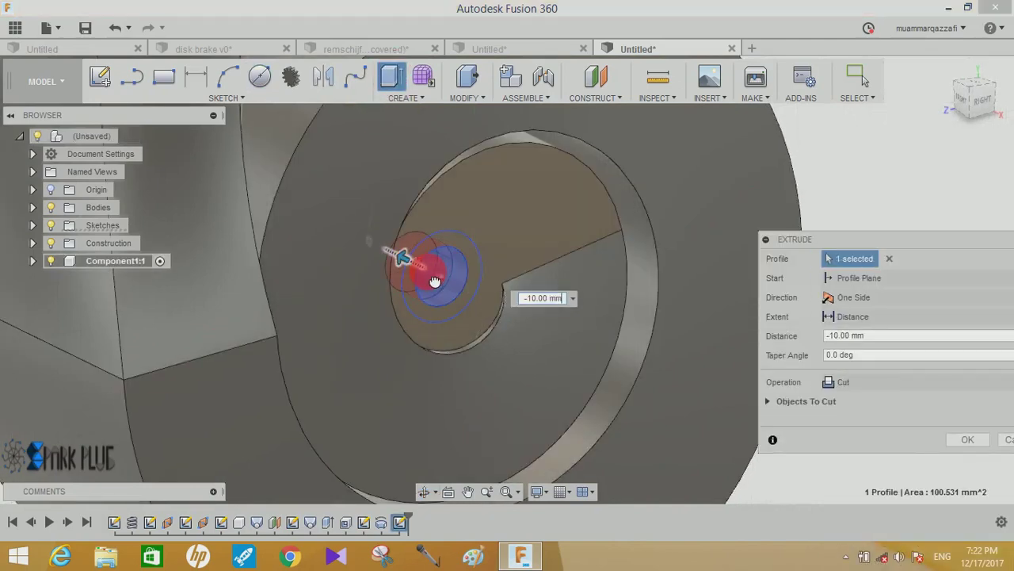
pyautogui.click(965, 441)
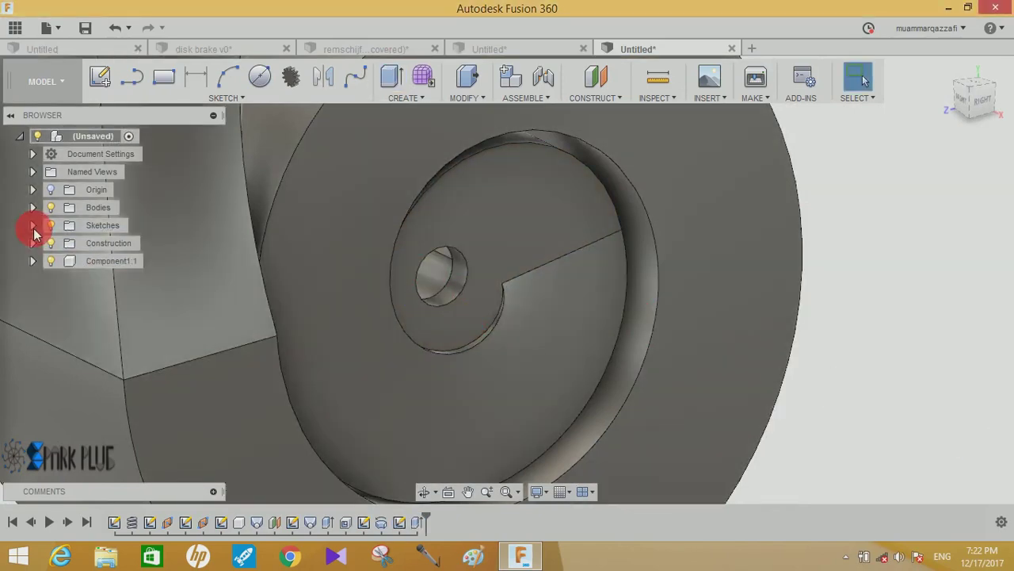
pyautogui.click(33, 225)
# Extrude the ring around the hole 10 mm as a joined tubular hub.
pyautogui.click(66, 350)
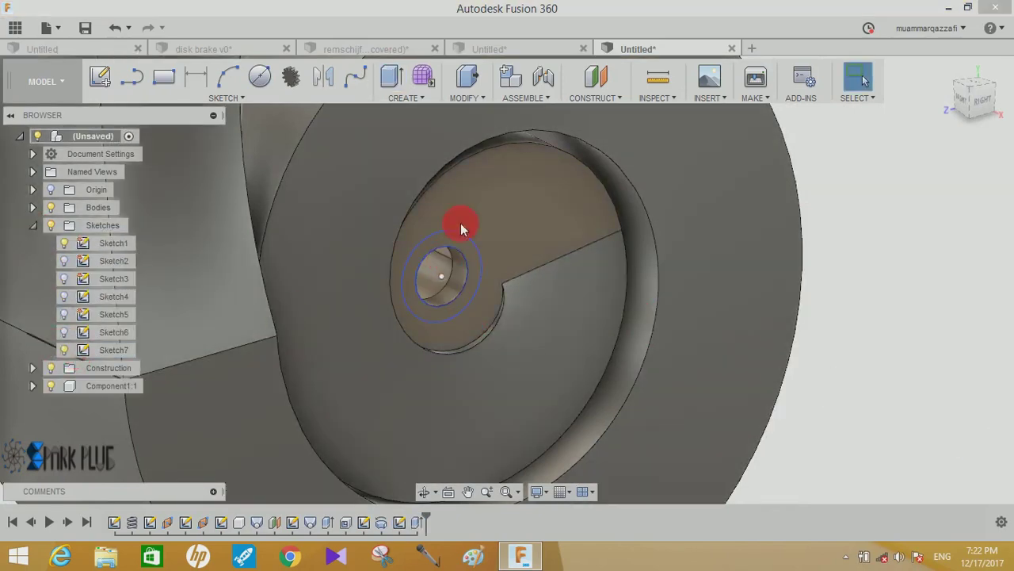
pyautogui.click(391, 76)
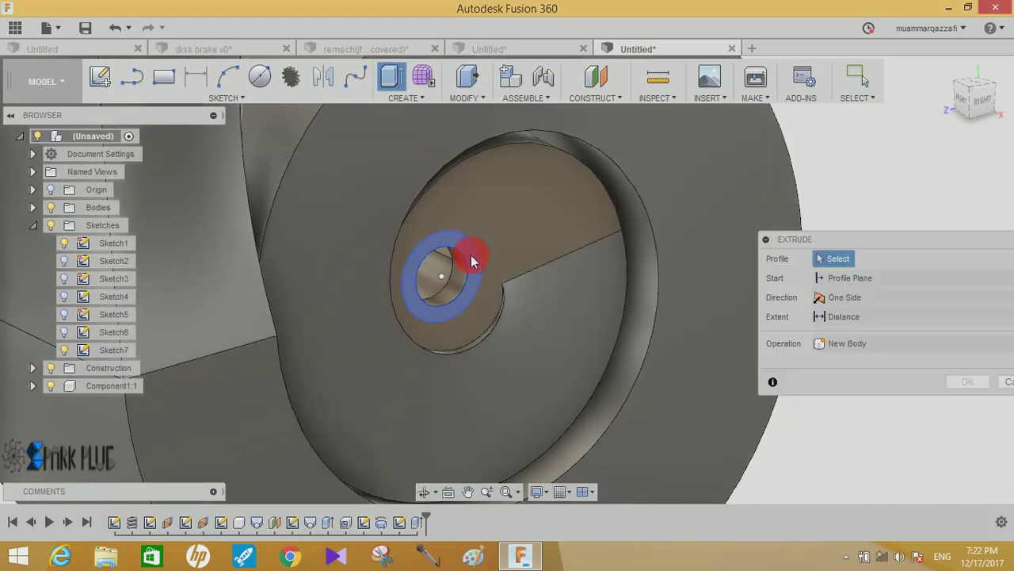
pyautogui.click(479, 281)
pyautogui.write('5')
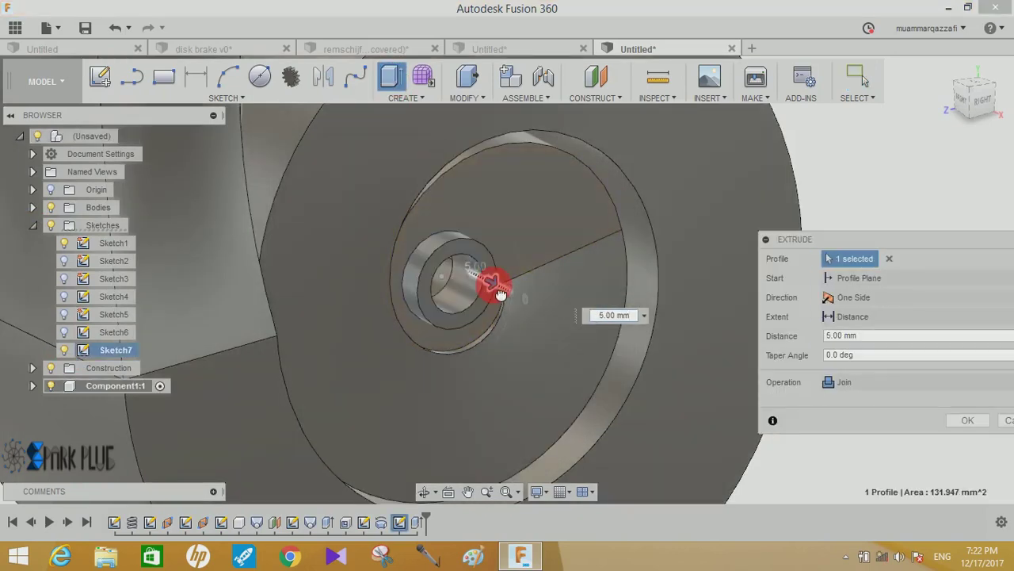
pyautogui.moveTo(506, 298); pyautogui.dragTo(507, 300)
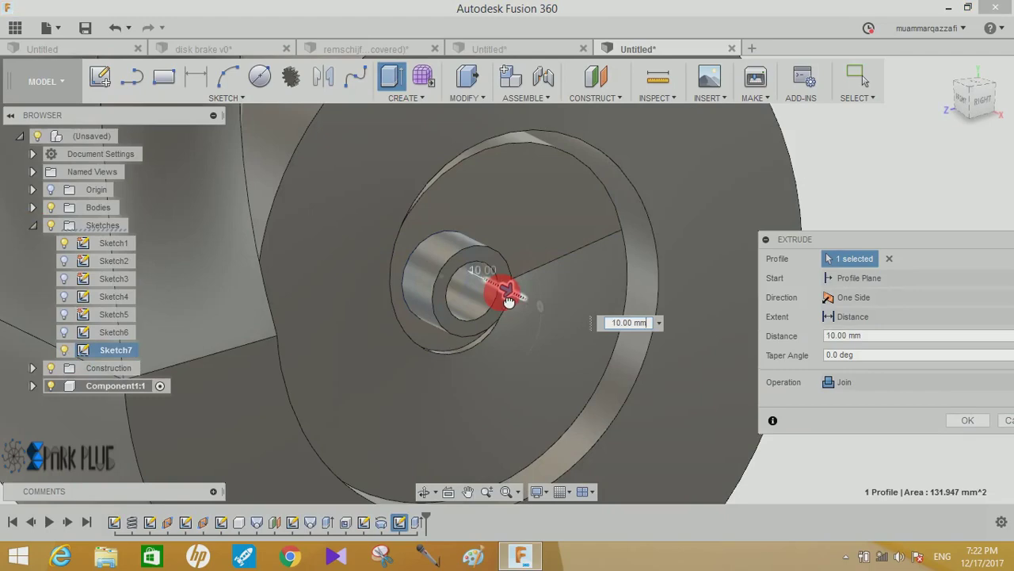
pyautogui.click(959, 421)
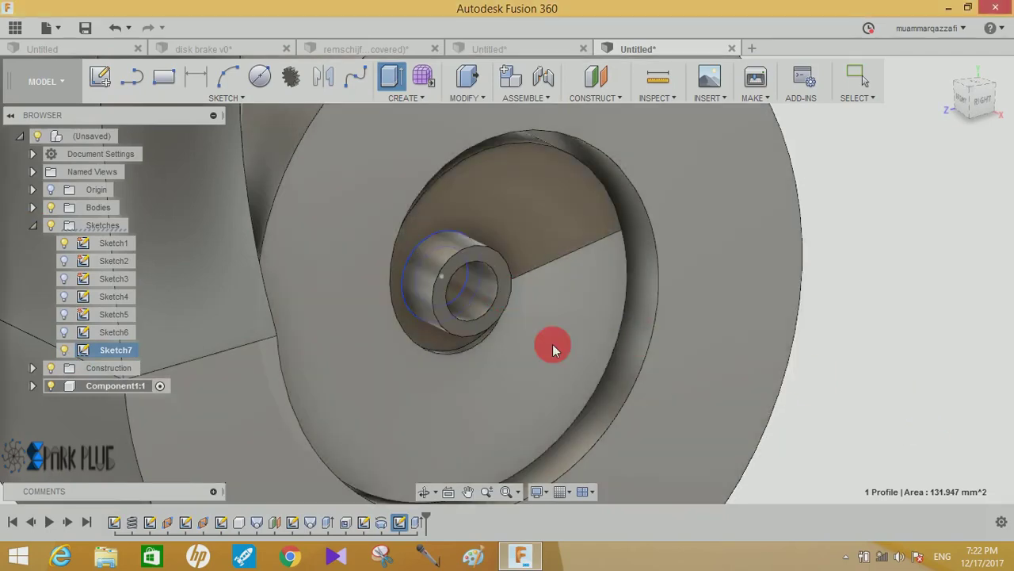
pyautogui.moveTo(539, 346)
pyautogui.keyDown('shift'); pyautogui.mouseDown(button='middle')
pyautogui.moveTo(498, 344)
pyautogui.moveTo(516, 310)
pyautogui.moveTo(503, 328)
pyautogui.moveTo(547, 346)
pyautogui.moveTo(560, 309)
pyautogui.moveTo(515, 290)
pyautogui.mouseUp(button='middle'); pyautogui.keyUp('shift')
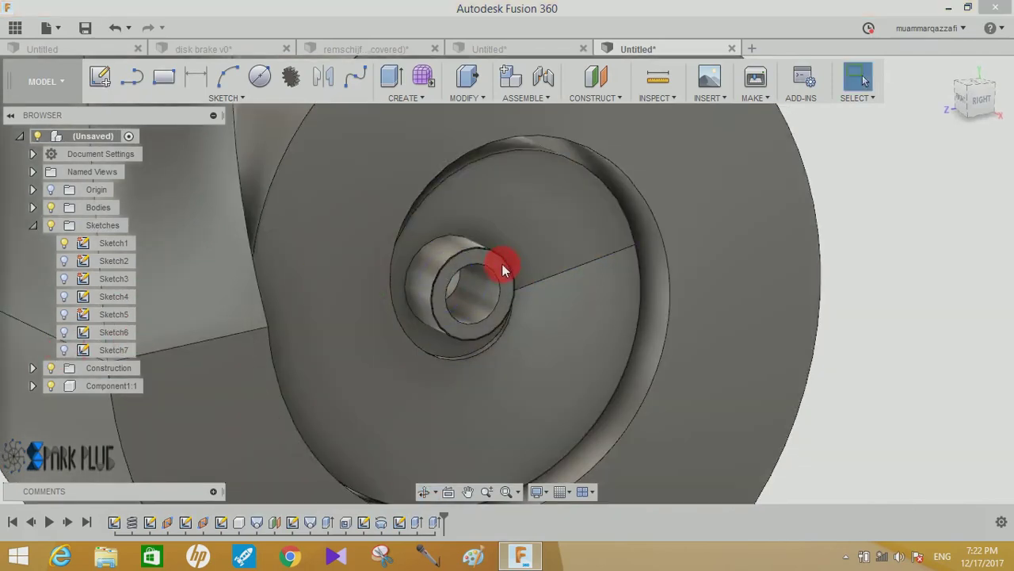
# Sketch a larger concentric circle on the hub's end face and extrude that ring 5 mm as a joined collar.
pyautogui.click(502, 271)
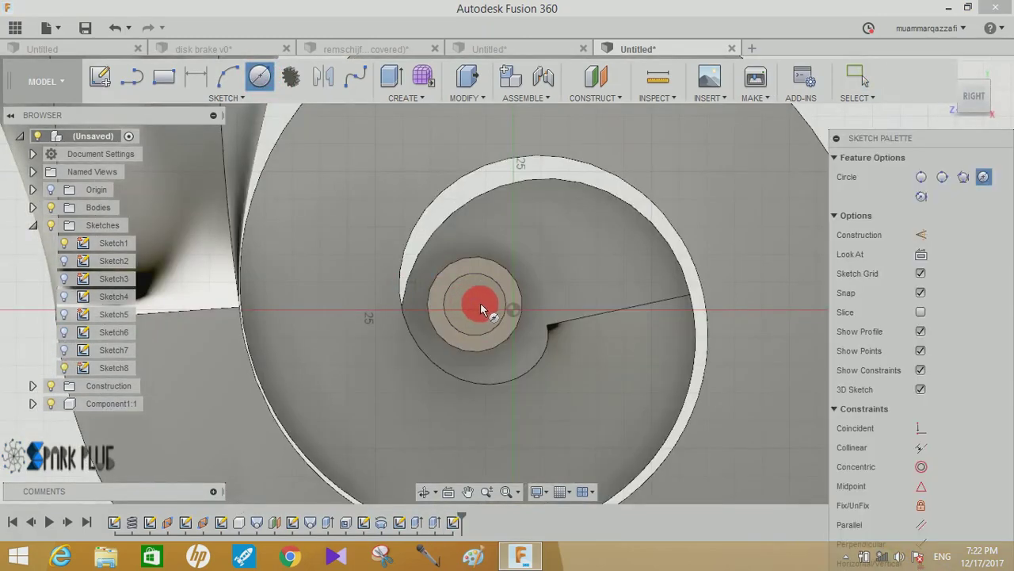
pyautogui.click(475, 303)
pyautogui.click(537, 317)
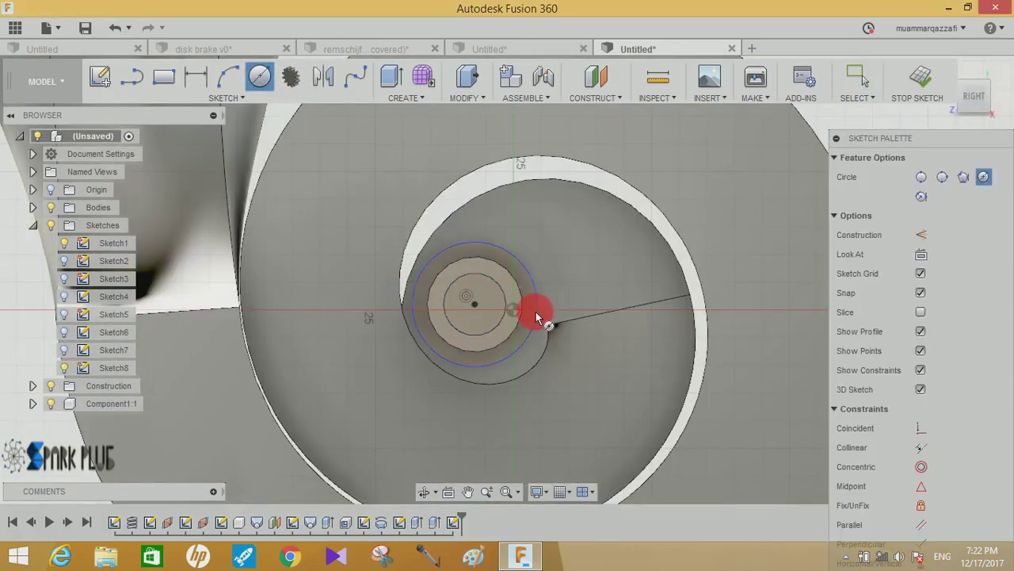
pyautogui.keyDown('shift'); pyautogui.moveTo(554, 327); pyautogui.dragTo(586, 332, button='middle'); pyautogui.keyUp('shift')
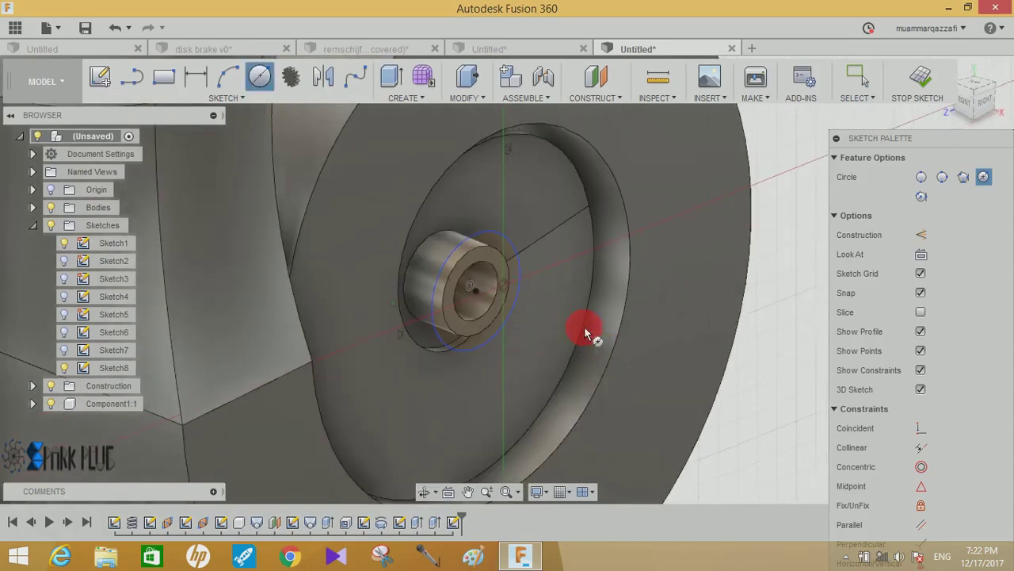
pyautogui.click(390, 76)
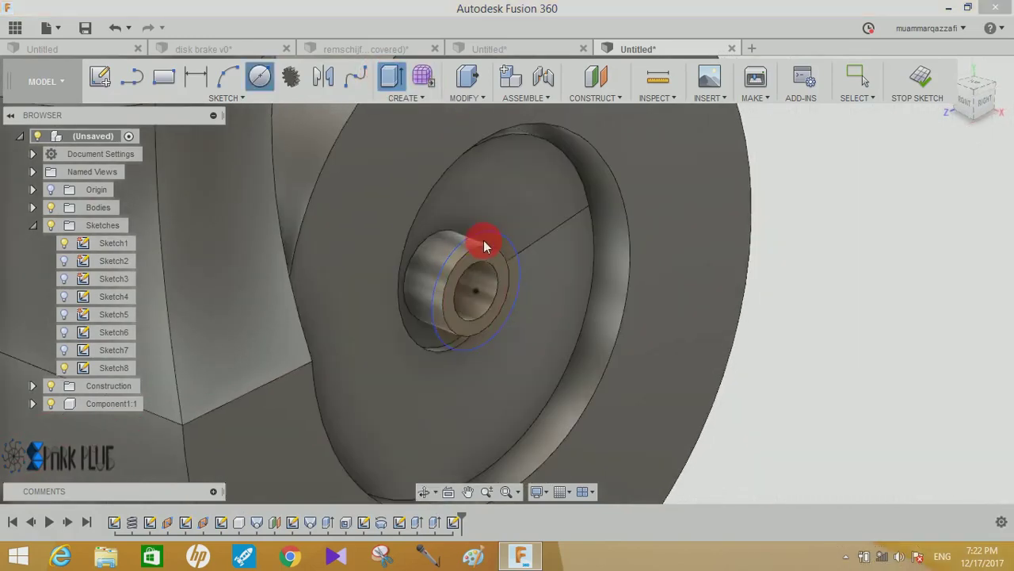
pyautogui.click(485, 246)
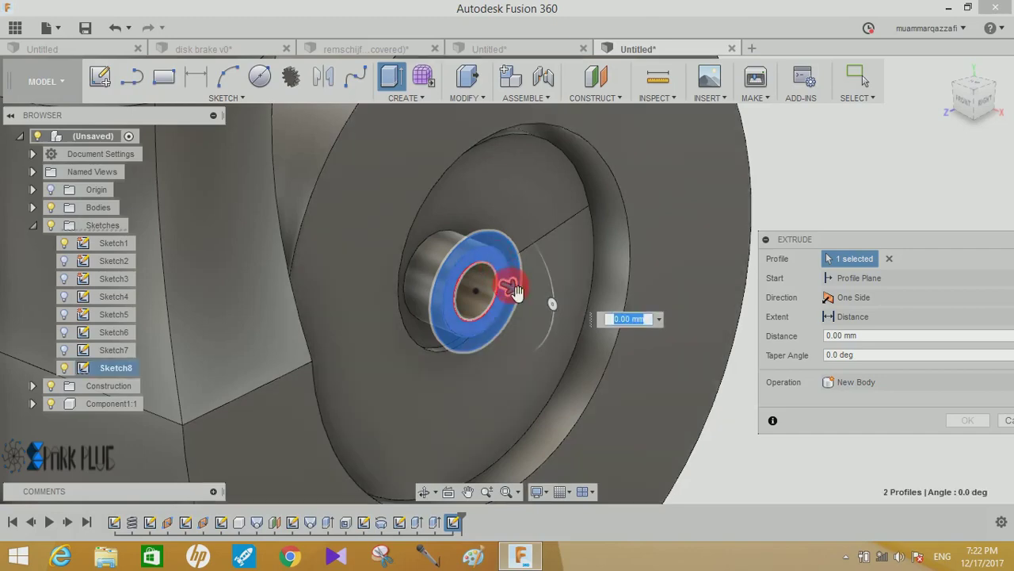
pyautogui.moveTo(513, 291); pyautogui.dragTo(531, 300)
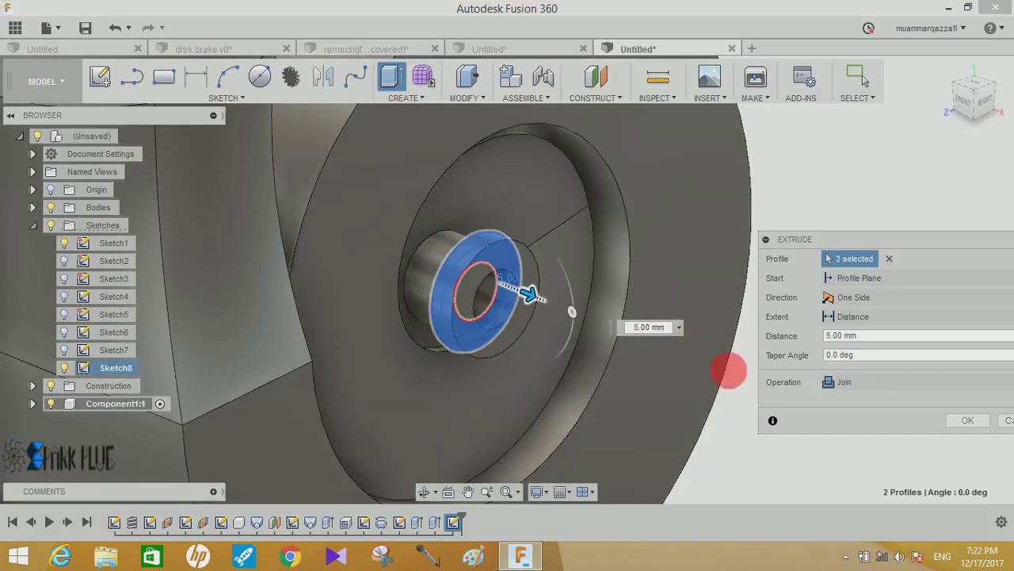
pyautogui.click(965, 420)
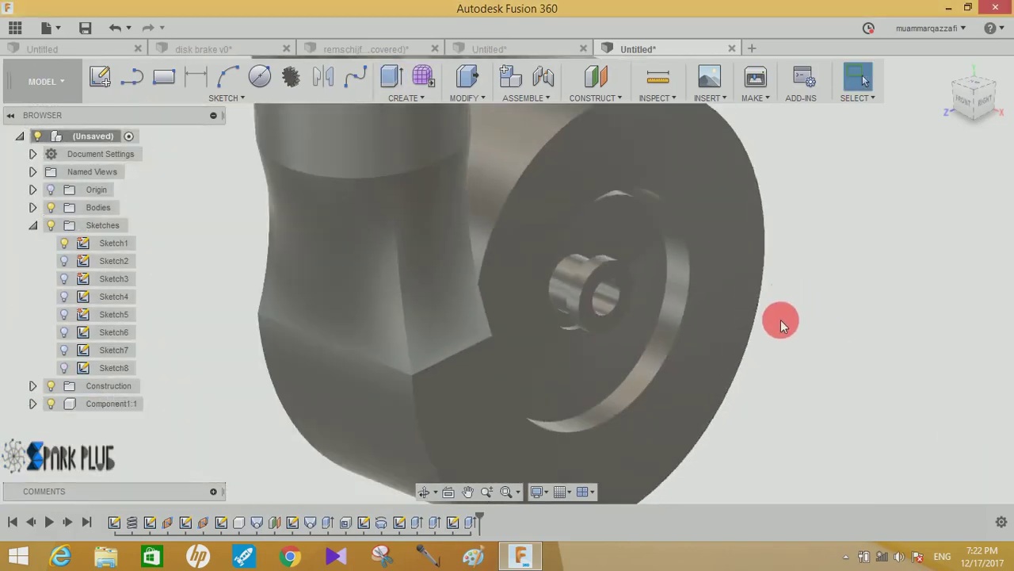
# Round the casing edges, including where the pipe meets the housing, with 4 mm fillets.
pyautogui.moveTo(778, 342)
pyautogui.keyDown('shift'); pyautogui.mouseDown(button='middle')
pyautogui.moveTo(616, 312)
pyautogui.moveTo(525, 322)
pyautogui.moveTo(431, 299)
pyautogui.moveTo(656, 340)
pyautogui.moveTo(736, 322)
pyautogui.moveTo(916, 345)
pyautogui.mouseUp(button='middle'); pyautogui.keyUp('shift')
pyautogui.scroll(-2, 776, 361)
pyautogui.moveTo(776, 355)
pyautogui.keyDown('shift'); pyautogui.mouseDown(button='middle')
pyautogui.moveTo(619, 345)
pyautogui.moveTo(641, 335)
pyautogui.moveTo(607, 314)
pyautogui.moveTo(414, 107)
pyautogui.mouseUp(button='middle'); pyautogui.keyUp('shift')
pyautogui.click(465, 87)
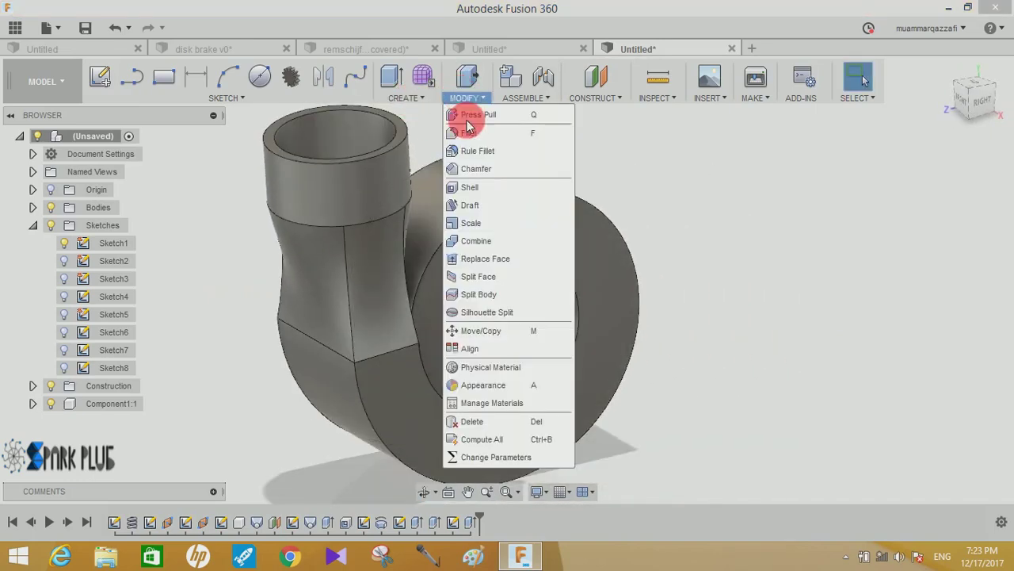
pyautogui.click(467, 133)
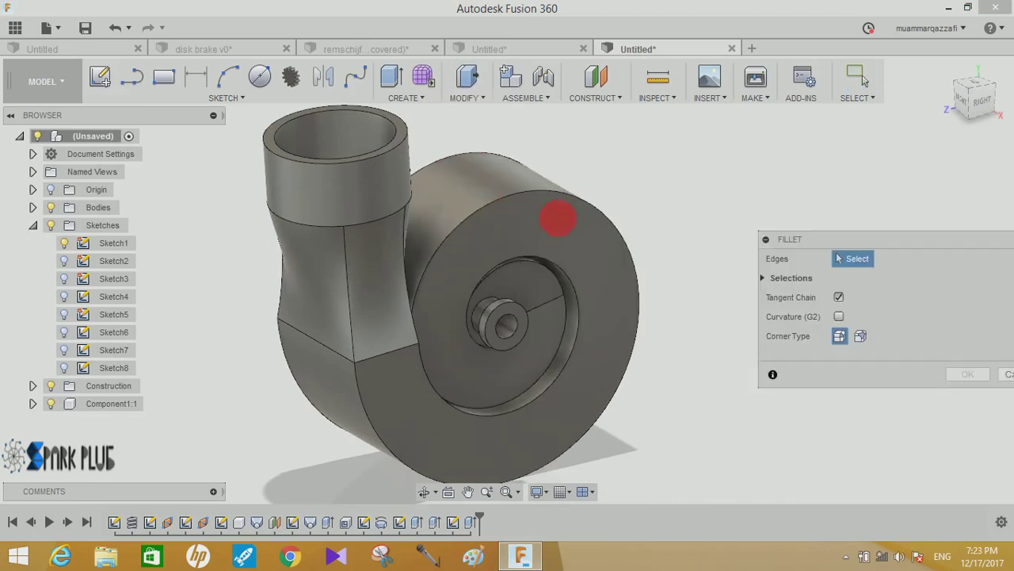
pyautogui.click(414, 283)
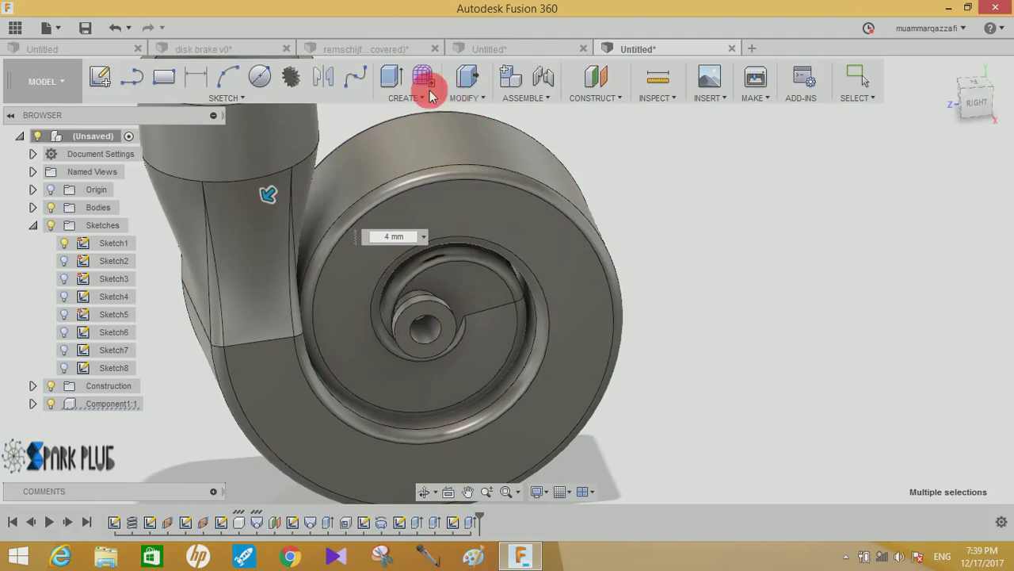
pyautogui.click(652, 222)
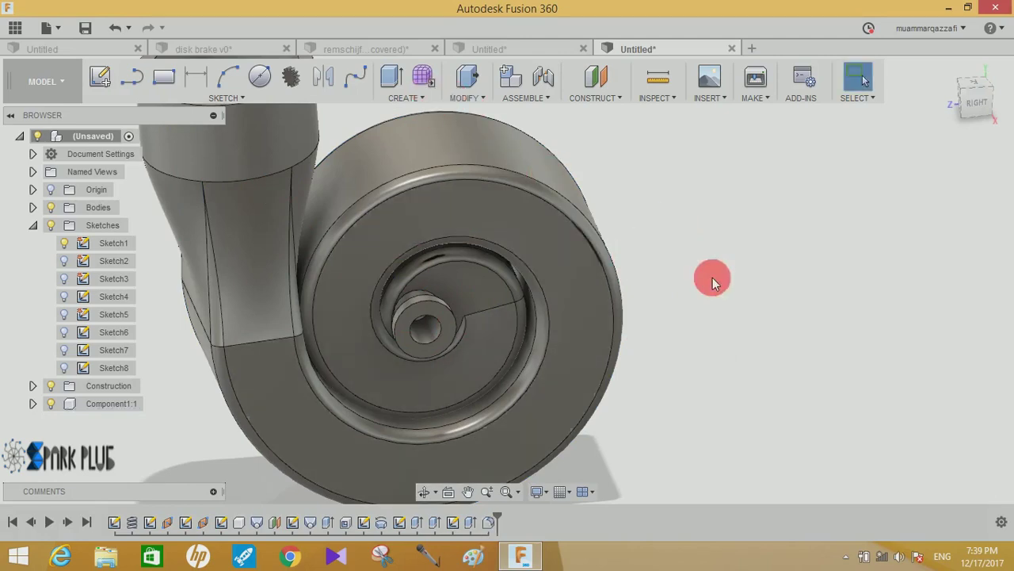
# Reposition the view to face the volute spiral head-on.
pyautogui.moveTo(716, 278)
pyautogui.mouseDown(button='middle')
pyautogui.moveTo(823, 277)
pyautogui.moveTo(576, 245)
pyautogui.moveTo(584, 238)
pyautogui.moveTo(690, 276)
pyautogui.moveTo(875, 285)
pyautogui.moveTo(522, 206)
pyautogui.mouseUp(button='middle')
pyautogui.scroll(-3, 823, 277)
pyautogui.scroll(2, 524, 207)
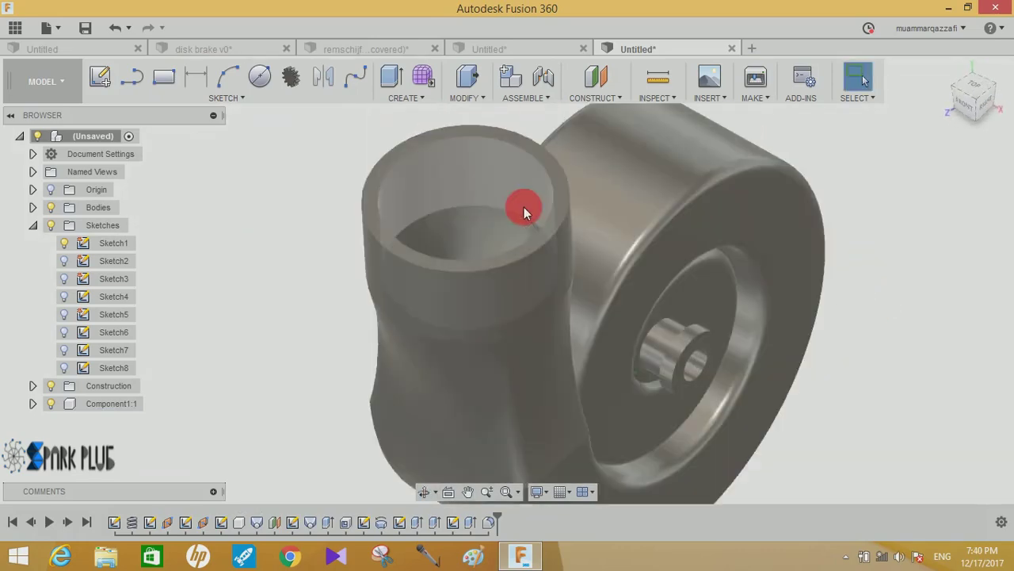
pyautogui.scroll(2, 471, 181)
pyautogui.moveTo(472, 181)
pyautogui.keyDown('shift'); pyautogui.mouseDown(button='middle')
pyautogui.moveTo(407, 154)
pyautogui.moveTo(629, 170)
pyautogui.moveTo(697, 280)
pyautogui.moveTo(569, 152)
pyautogui.moveTo(497, 260)
pyautogui.mouseUp(button='middle'); pyautogui.keyUp('shift')
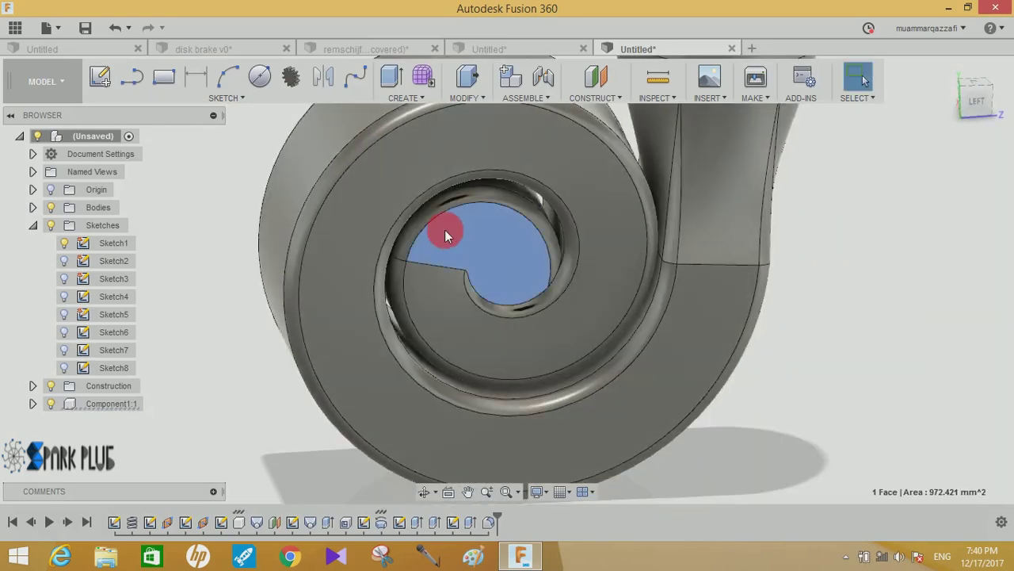
# Sketch two overlapping circles on the spiral face, the first centred on the origin.
pyautogui.press('c')
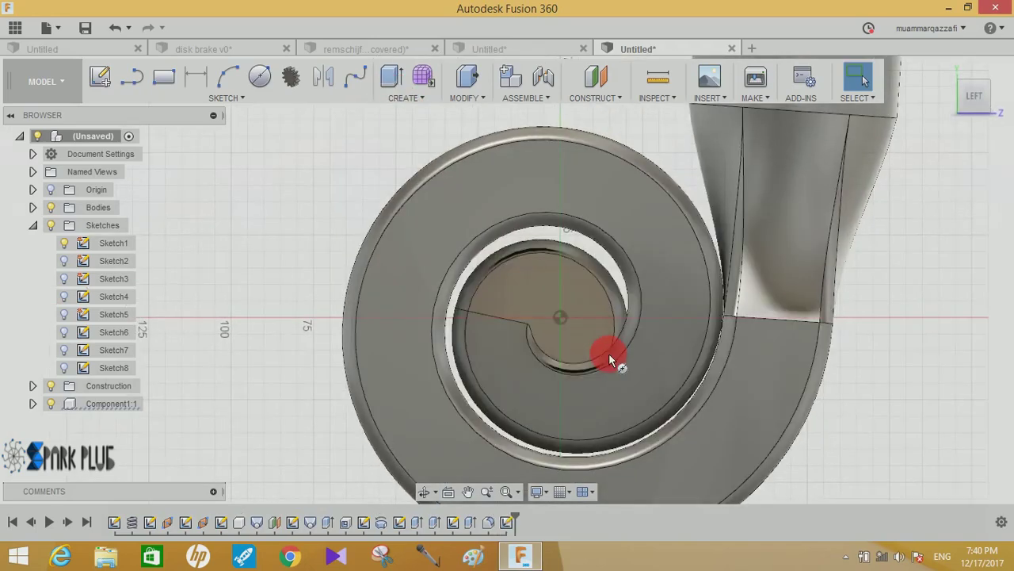
pyautogui.scroll(1, 520, 295)
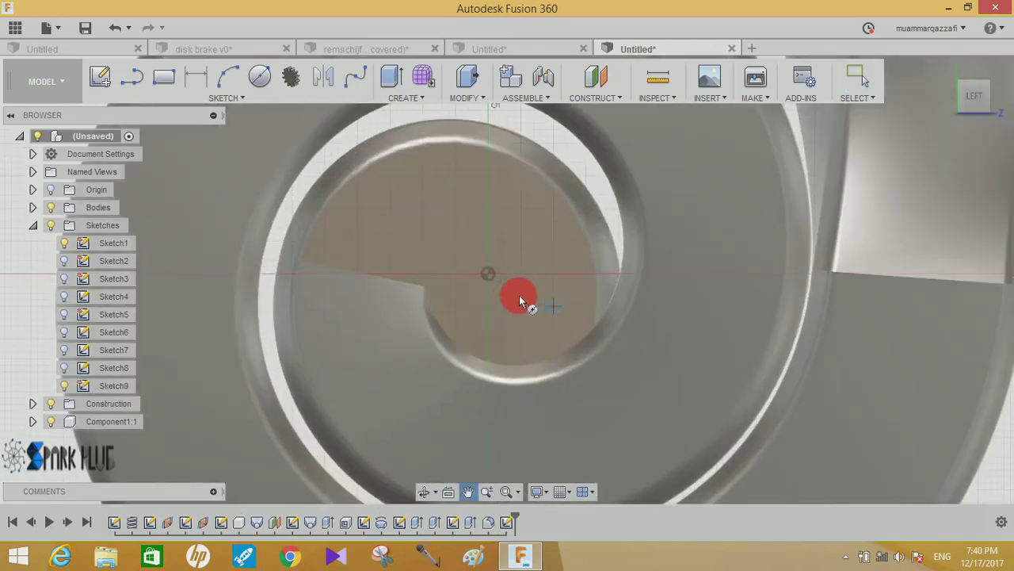
pyautogui.scroll(1, 519, 295)
pyautogui.click(488, 274)
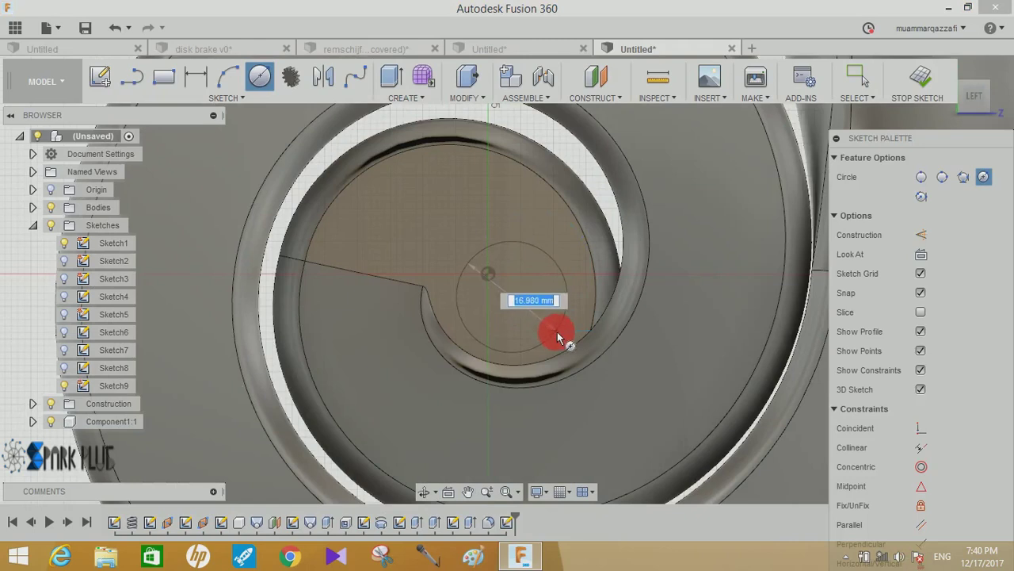
pyautogui.click(554, 327)
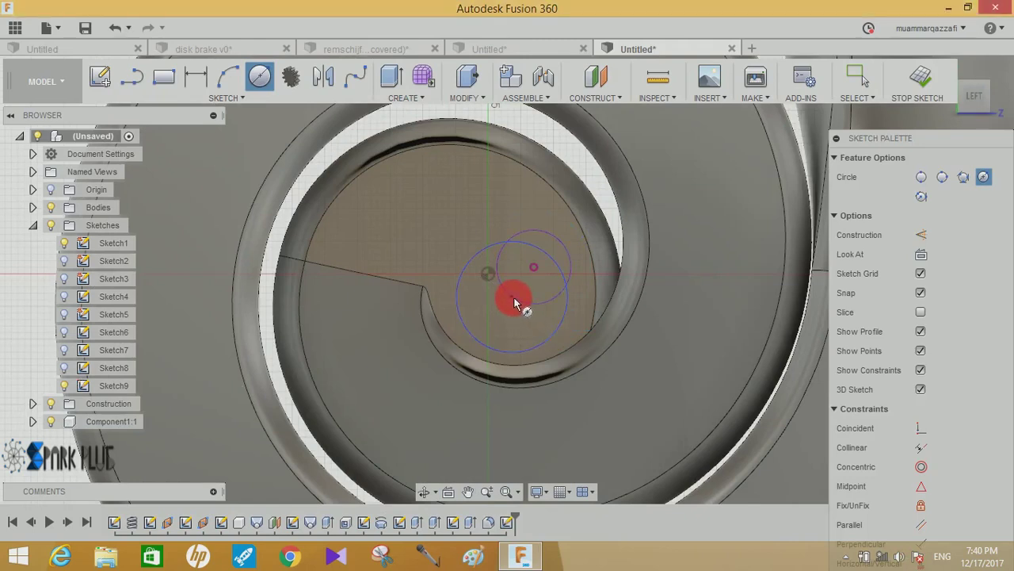
pyautogui.click(535, 331)
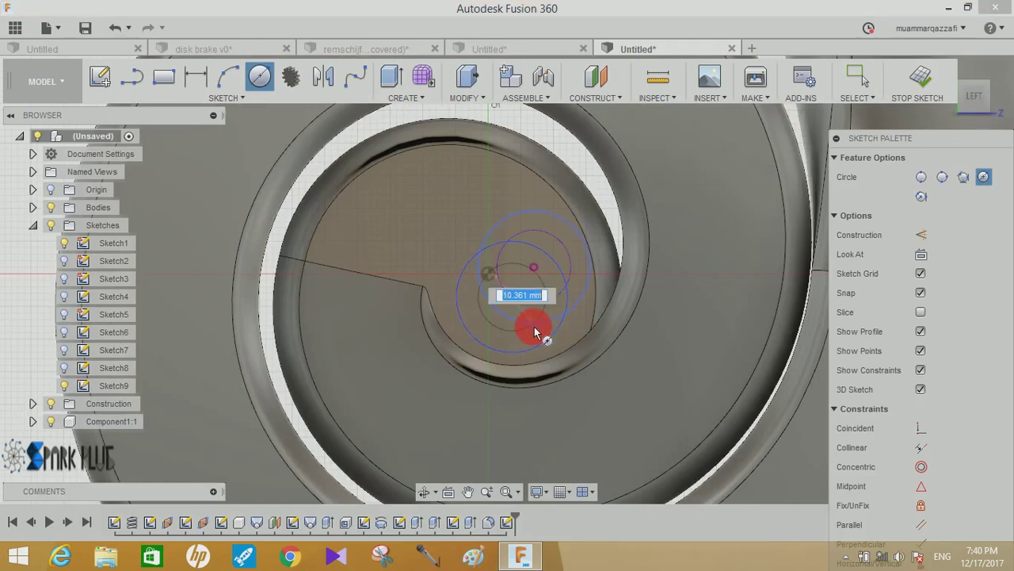
pyautogui.keyDown('shift'); pyautogui.moveTo(533, 329); pyautogui.dragTo(511, 347, button='middle'); pyautogui.keyUp('shift')
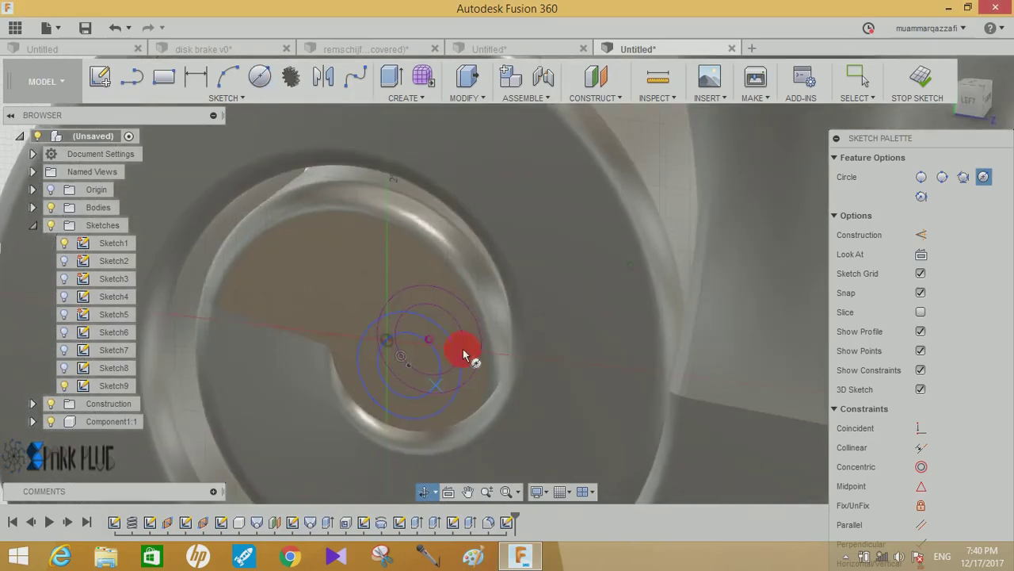
pyautogui.keyDown('shift'); pyautogui.moveTo(498, 356); pyautogui.dragTo(444, 316, button='middle'); pyautogui.keyUp('shift')
# Cut the circle profiles 14 mm (-14 mm) into the hub and hide Sketch8.
pyautogui.click(389, 77)
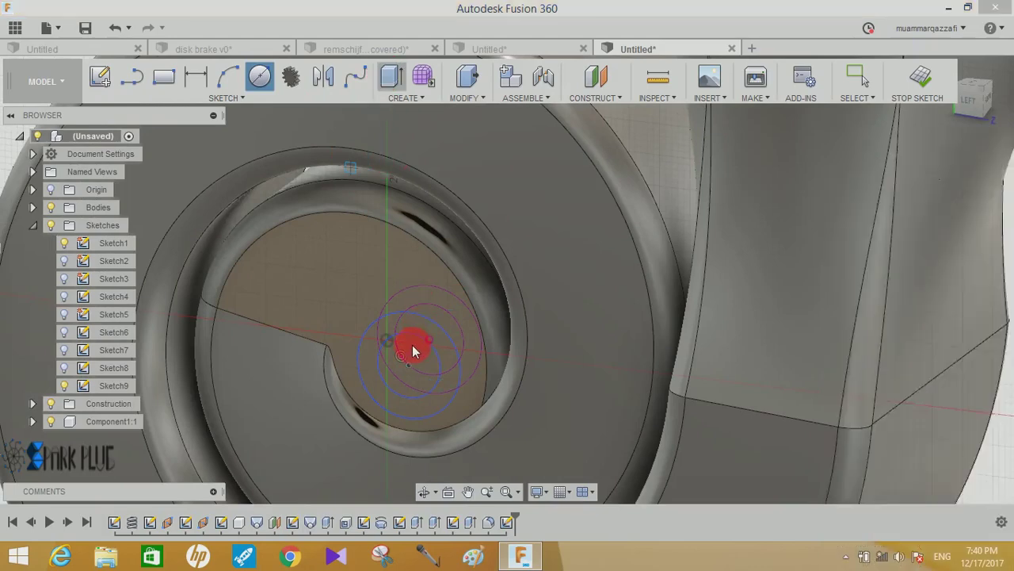
pyautogui.click(406, 391)
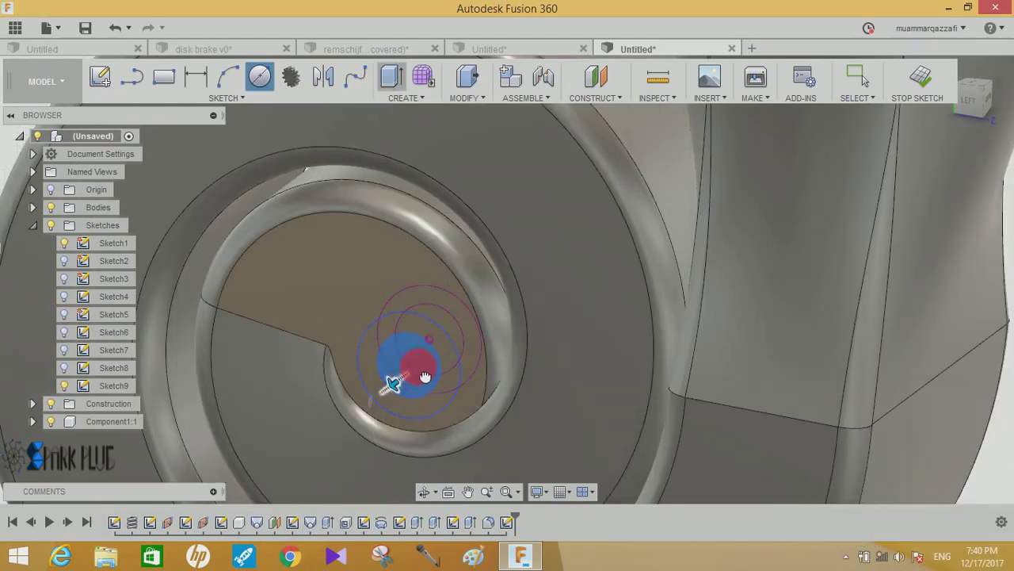
pyautogui.moveTo(464, 357); pyautogui.dragTo(514, 371)
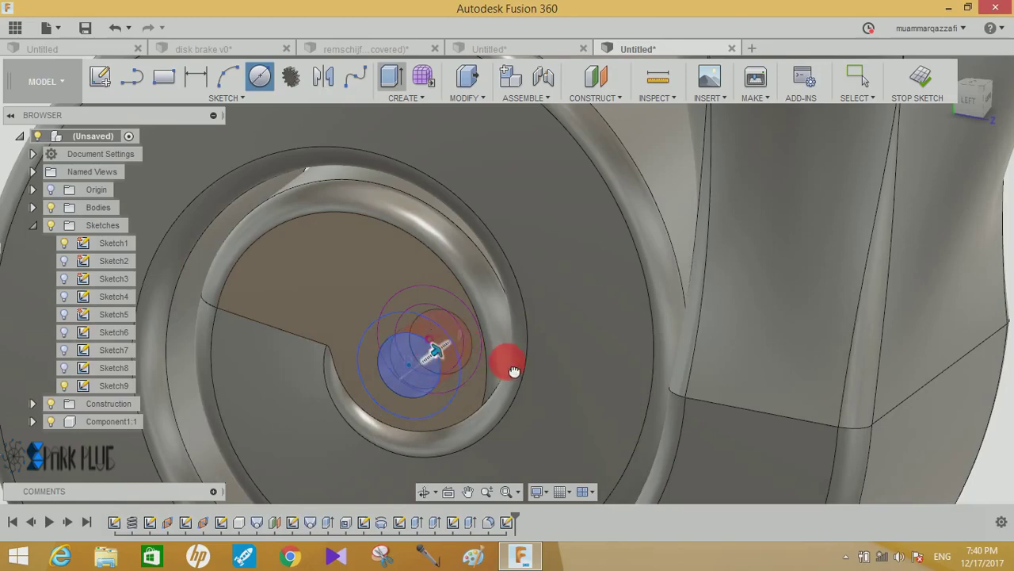
pyautogui.moveTo(587, 346); pyautogui.dragTo(574, 336)
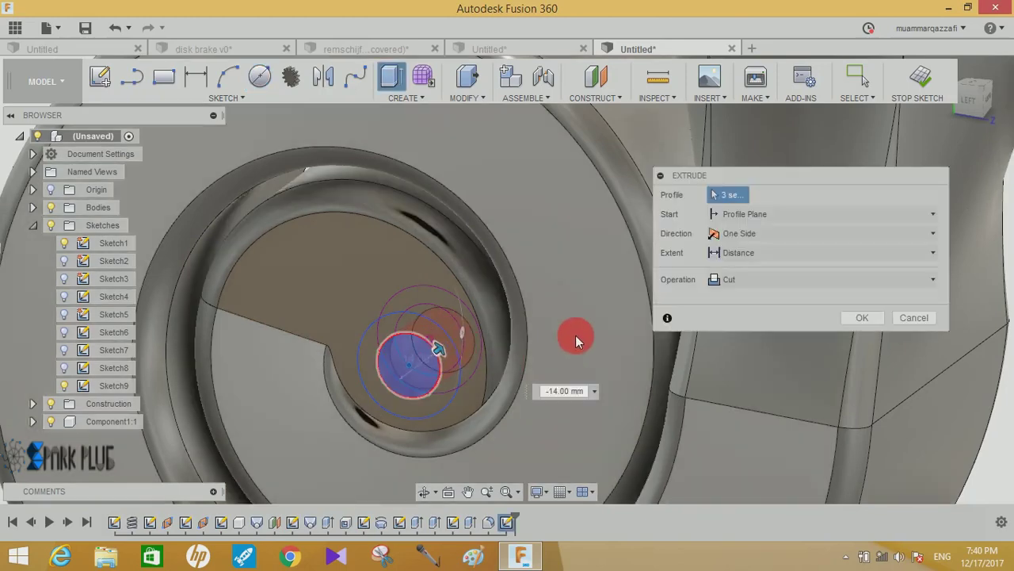
pyautogui.click(862, 375)
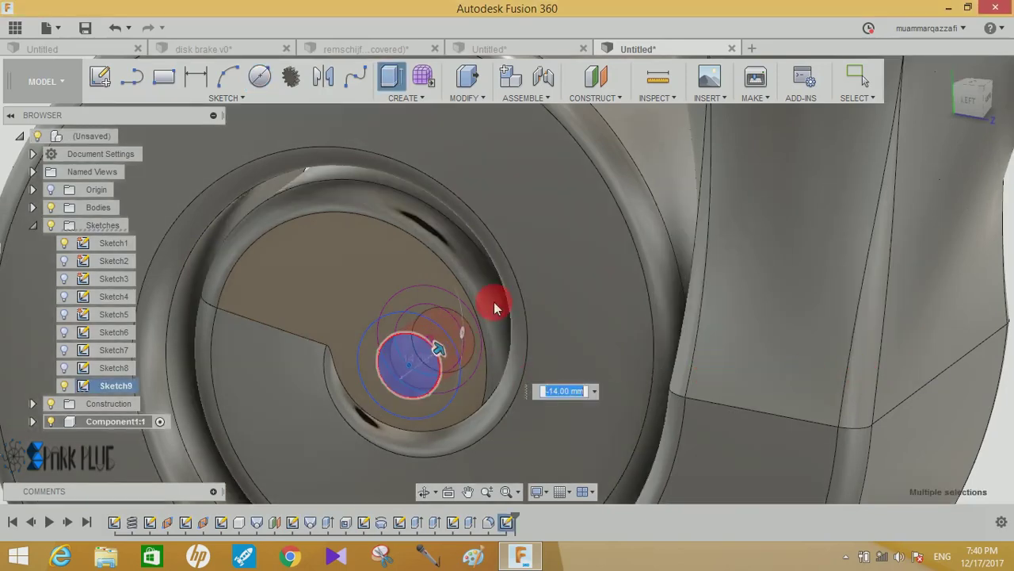
pyautogui.moveTo(473, 318)
pyautogui.keyDown('shift'); pyautogui.mouseDown(button='middle')
pyautogui.moveTo(516, 294)
pyautogui.moveTo(512, 281)
pyautogui.moveTo(471, 294)
pyautogui.moveTo(434, 333)
pyautogui.mouseUp(button='middle'); pyautogui.keyUp('shift')
pyautogui.click(64, 367)
# Show Sketch9 again and extrude its four ring profiles 10 mm with Join around the hole.
pyautogui.click(64, 385)
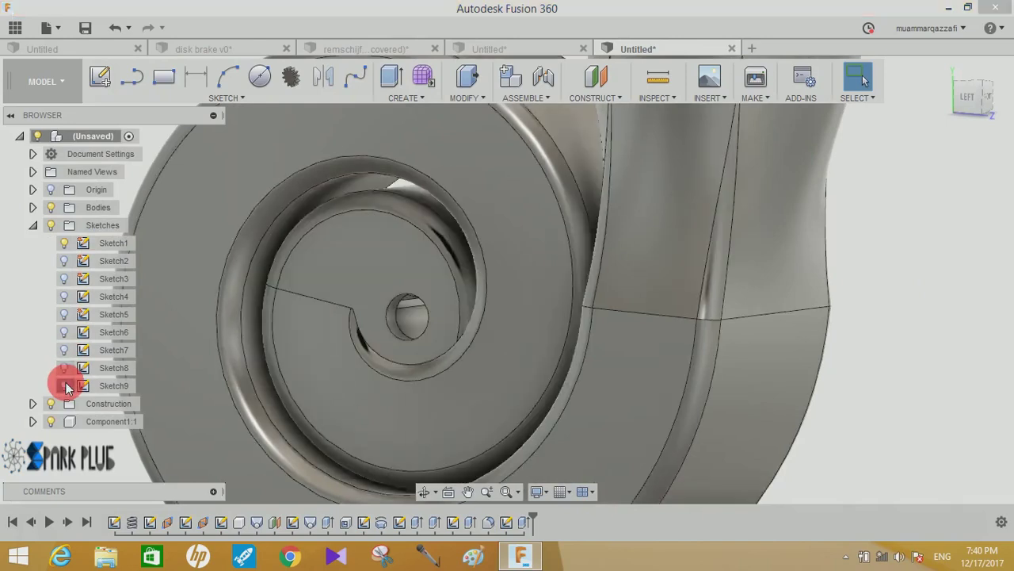
pyautogui.click(352, 325)
pyautogui.click(390, 76)
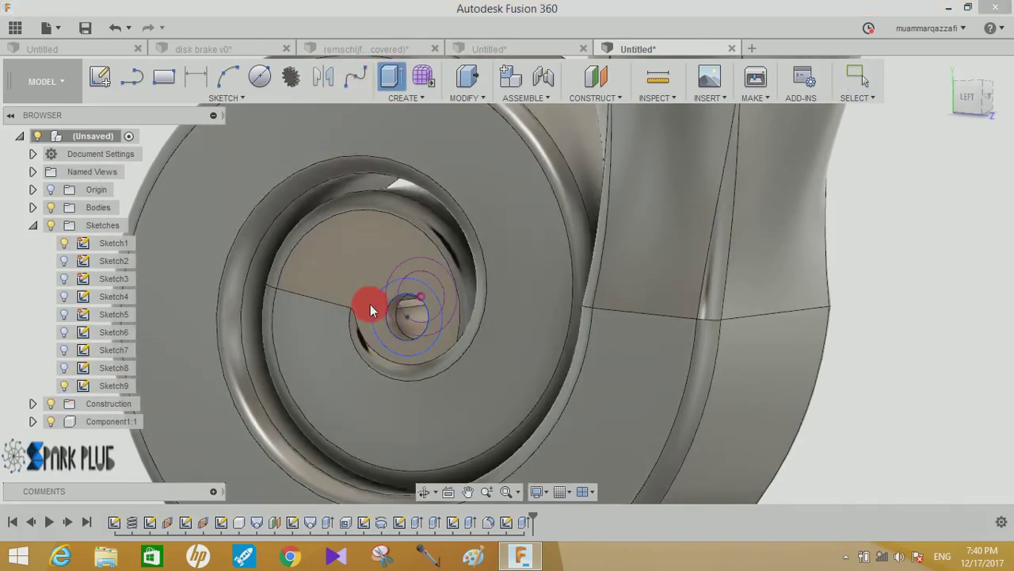
pyautogui.click(390, 288)
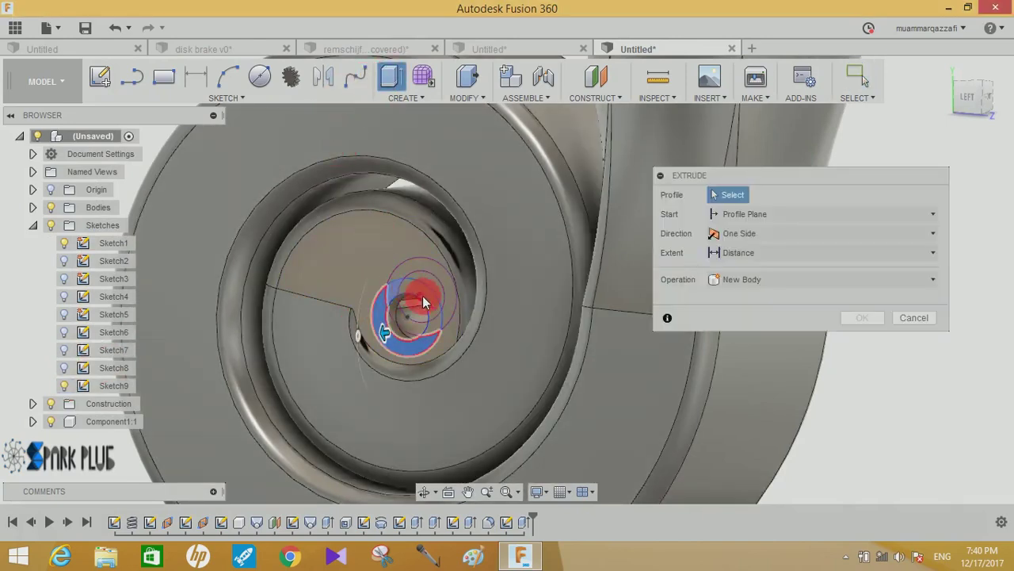
pyautogui.click(444, 293)
pyautogui.click(450, 321)
pyautogui.click(444, 289)
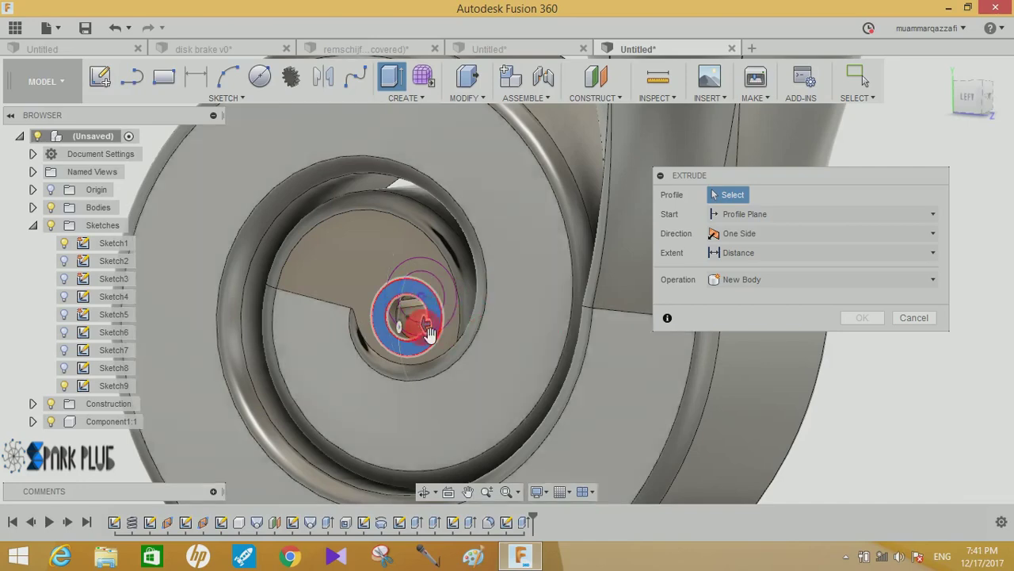
pyautogui.click(427, 332)
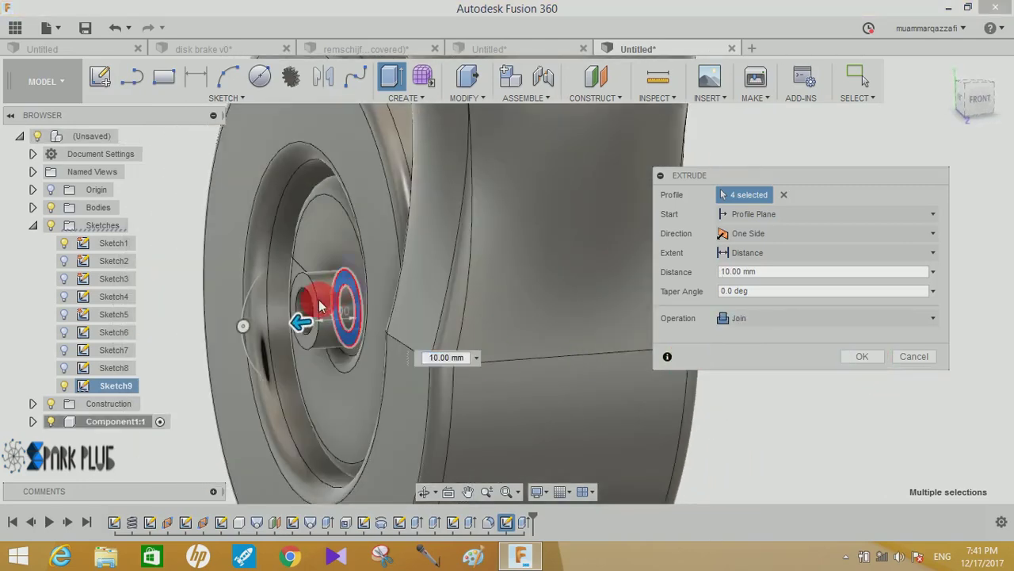
pyautogui.click(864, 357)
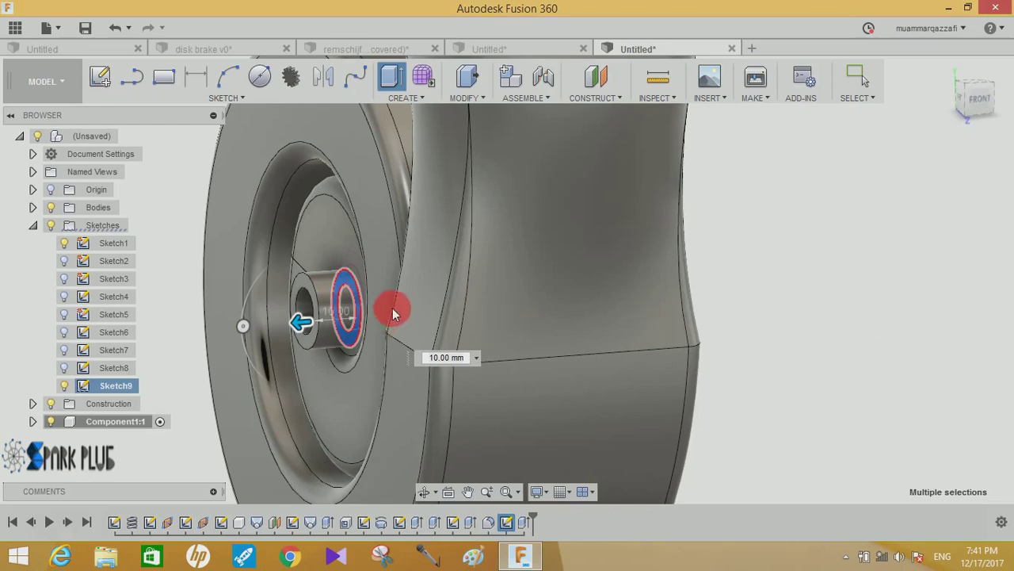
pyautogui.keyDown('shift'); pyautogui.moveTo(352, 321); pyautogui.dragTo(468, 319, button='middle'); pyautogui.keyUp('shift')
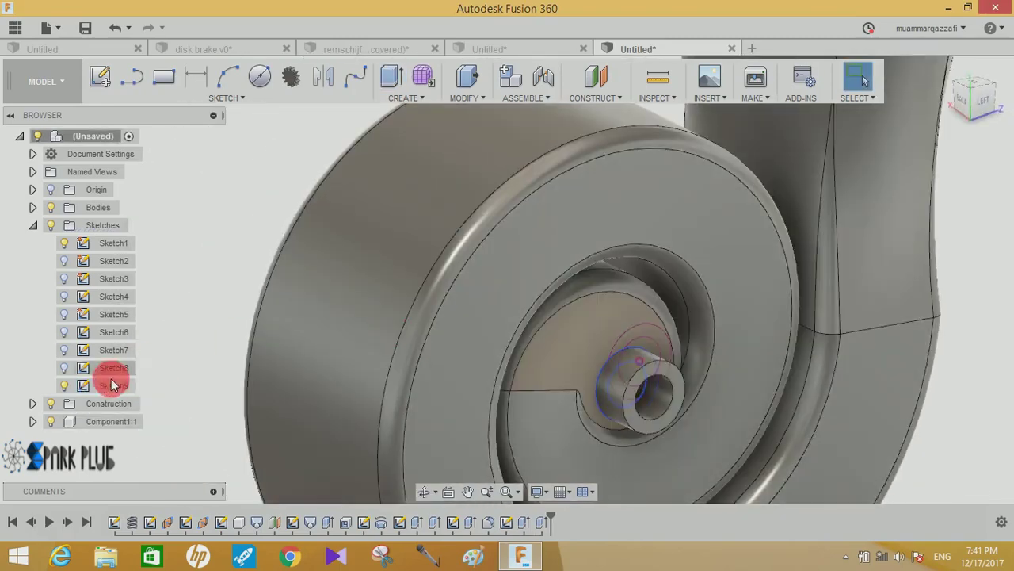
# Hide Sketch9 and sketch a circle centred on the hub axis on the hub's end face.
pyautogui.click(64, 385)
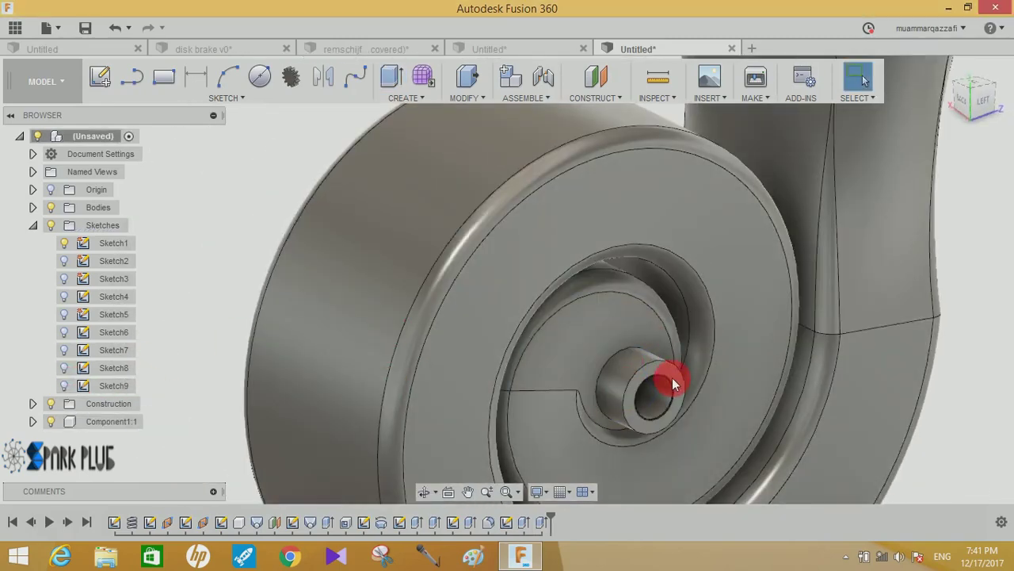
pyautogui.click(673, 378)
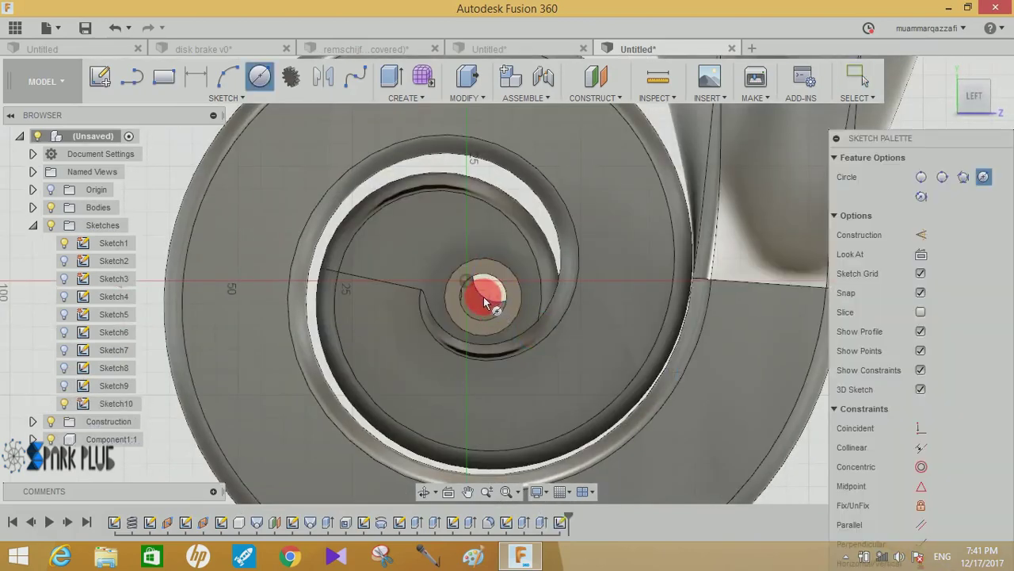
pyautogui.click(485, 299)
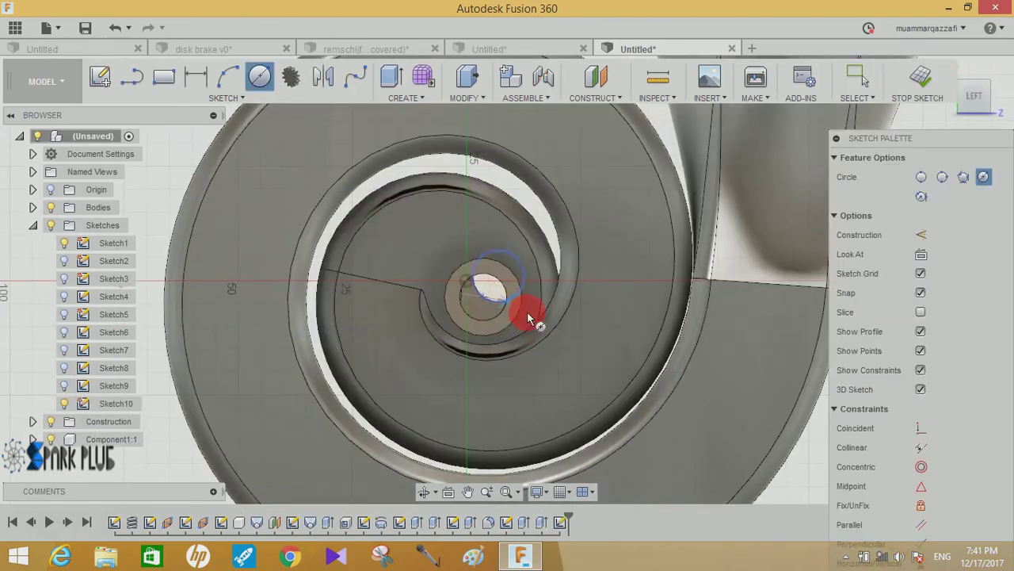
pyautogui.click(530, 319)
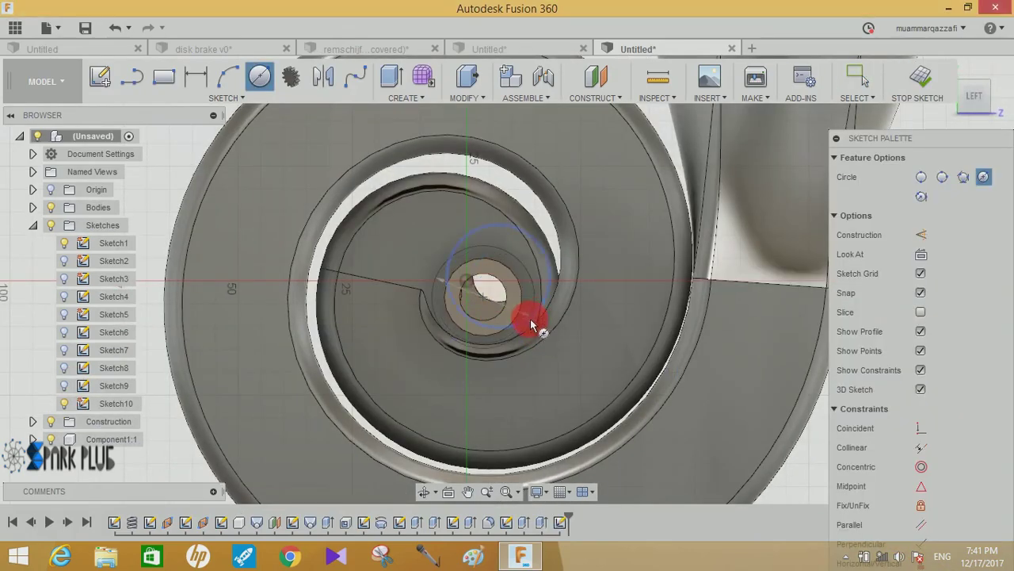
pyautogui.keyDown('shift'); pyautogui.moveTo(546, 328); pyautogui.dragTo(459, 154, button='middle'); pyautogui.keyUp('shift')
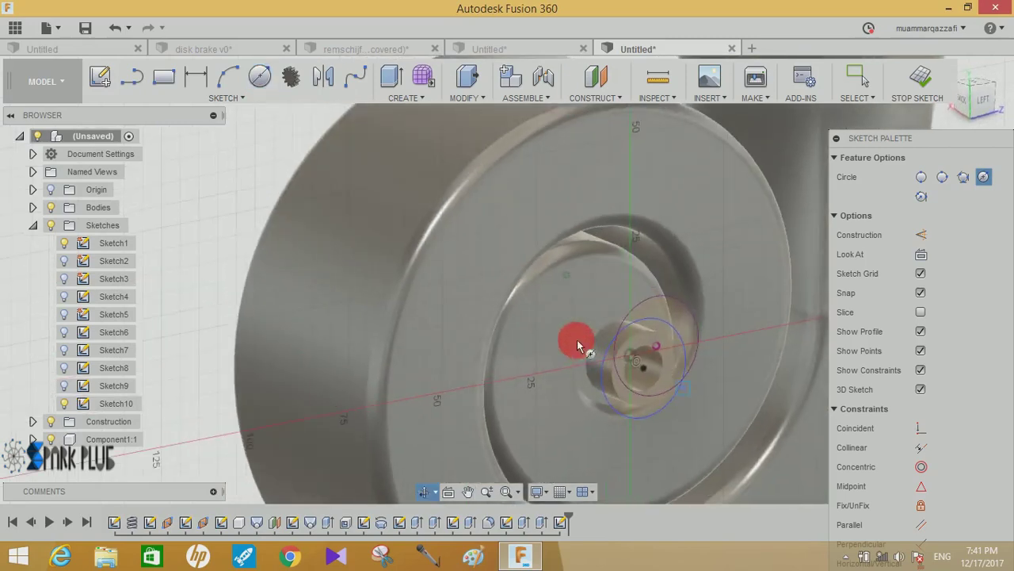
# Extrude the two ring profiles 6 mm outward from the hub face.
pyautogui.click(391, 77)
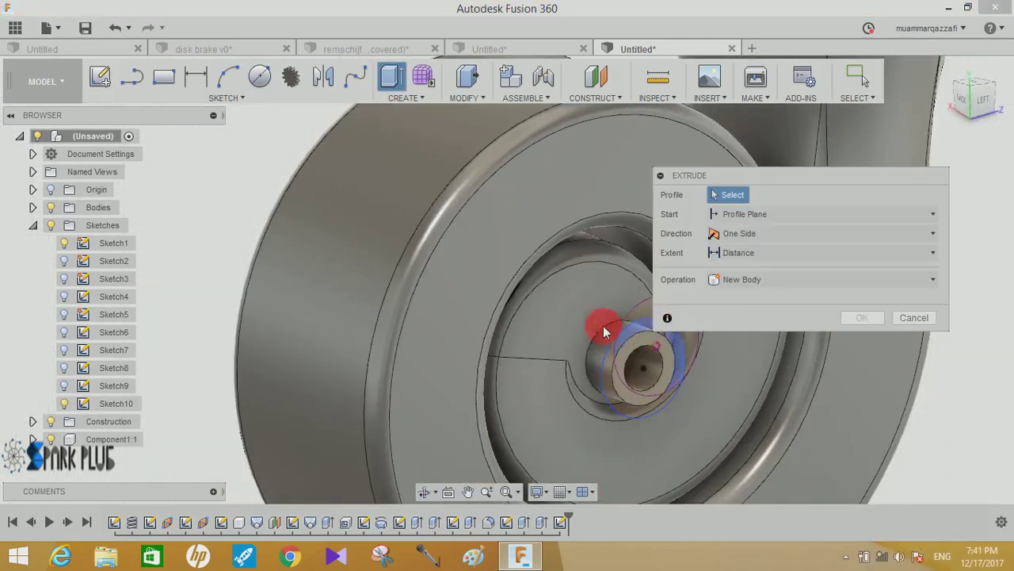
pyautogui.scroll(5, 555, 309)
pyautogui.keyDown('shift'); pyautogui.moveTo(441, 283); pyautogui.dragTo(482, 267, button='middle'); pyautogui.keyUp('shift')
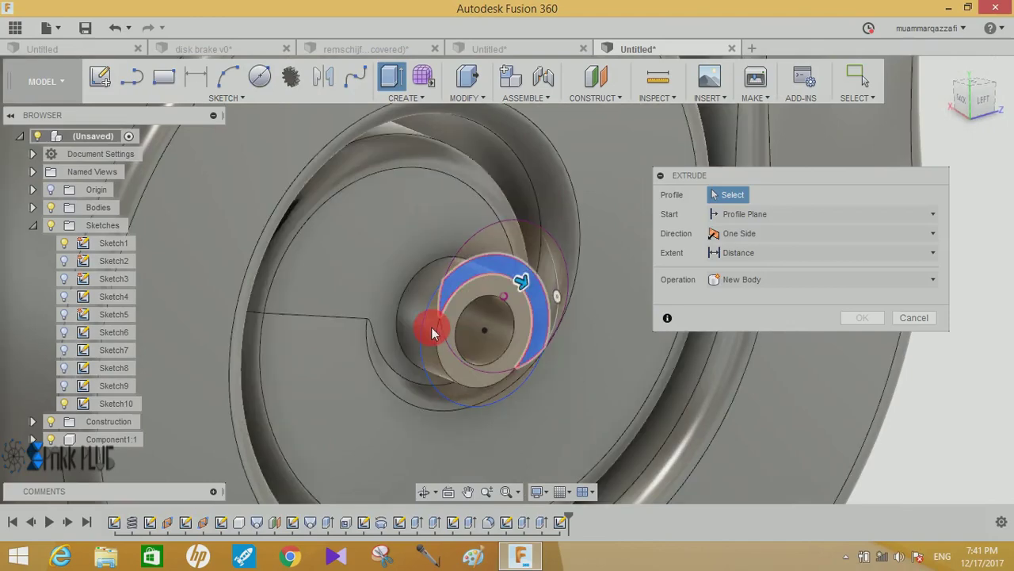
pyautogui.click(431, 323)
pyautogui.click(473, 392)
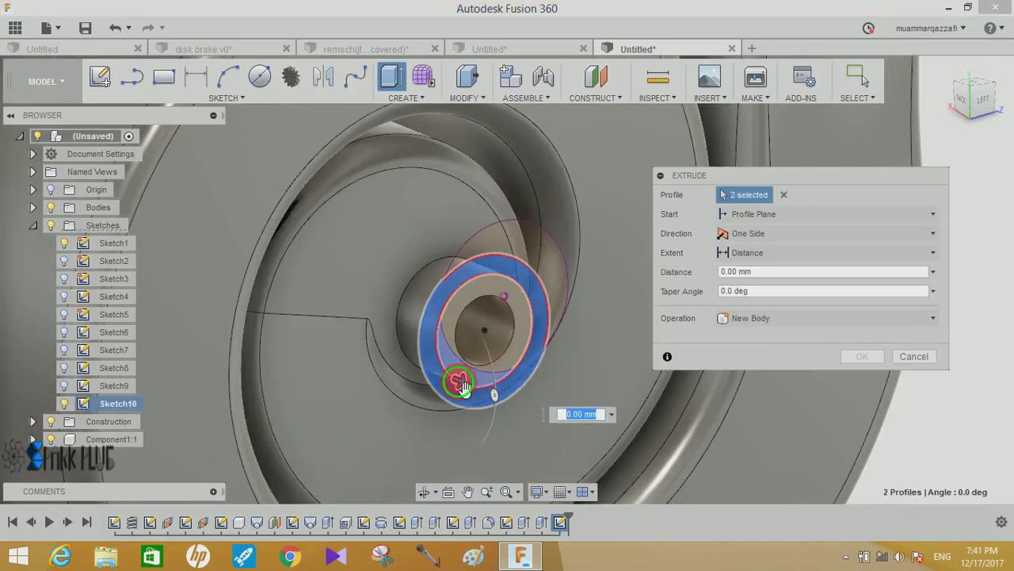
pyautogui.moveTo(474, 391); pyautogui.dragTo(508, 372, button='middle')
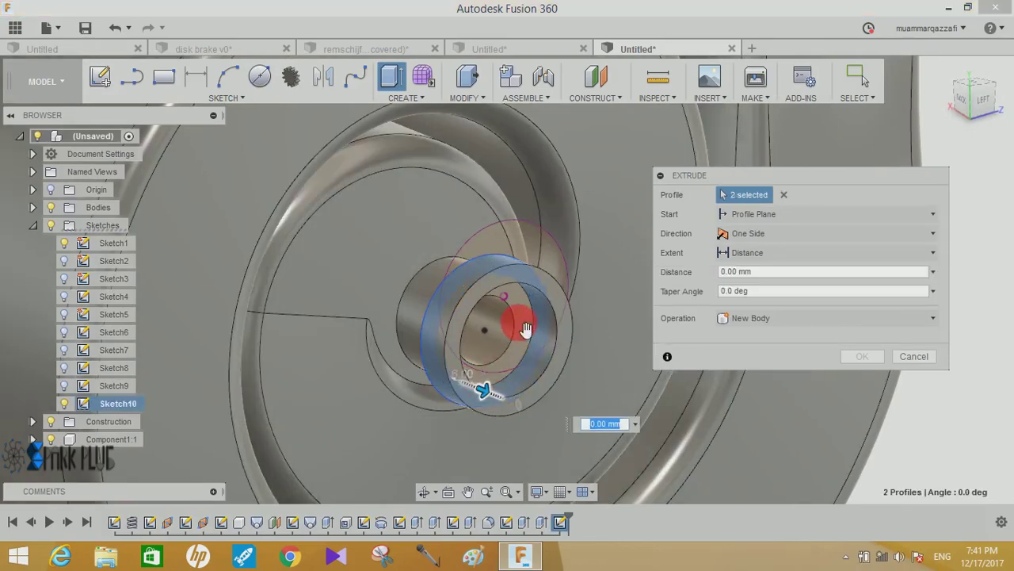
pyautogui.write('6')
pyautogui.click(862, 358)
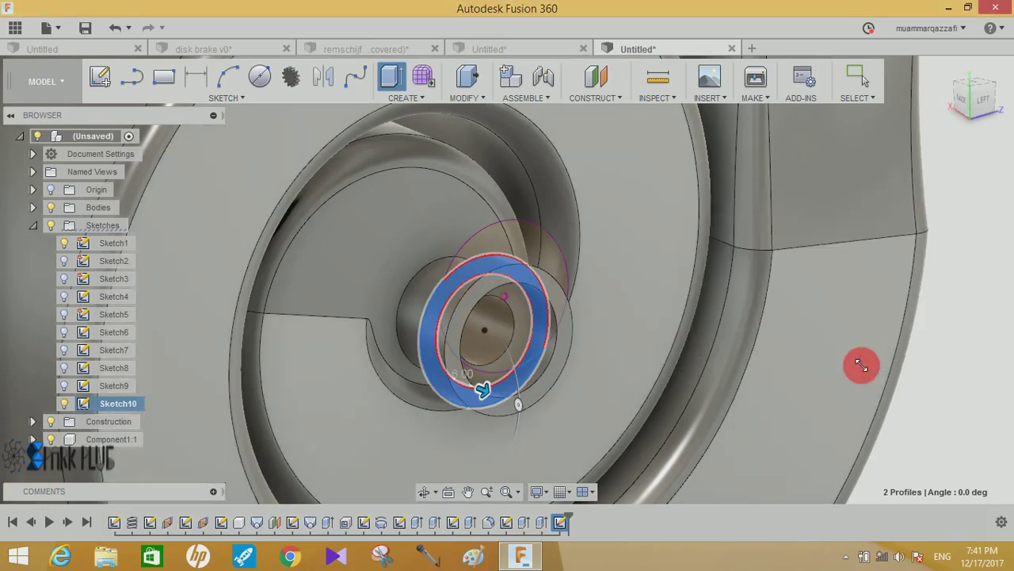
pyautogui.moveTo(600, 340)
pyautogui.keyDown('shift'); pyautogui.mouseDown(button='middle')
pyautogui.moveTo(583, 336)
pyautogui.moveTo(623, 344)
pyautogui.mouseUp(button='middle'); pyautogui.keyUp('shift')
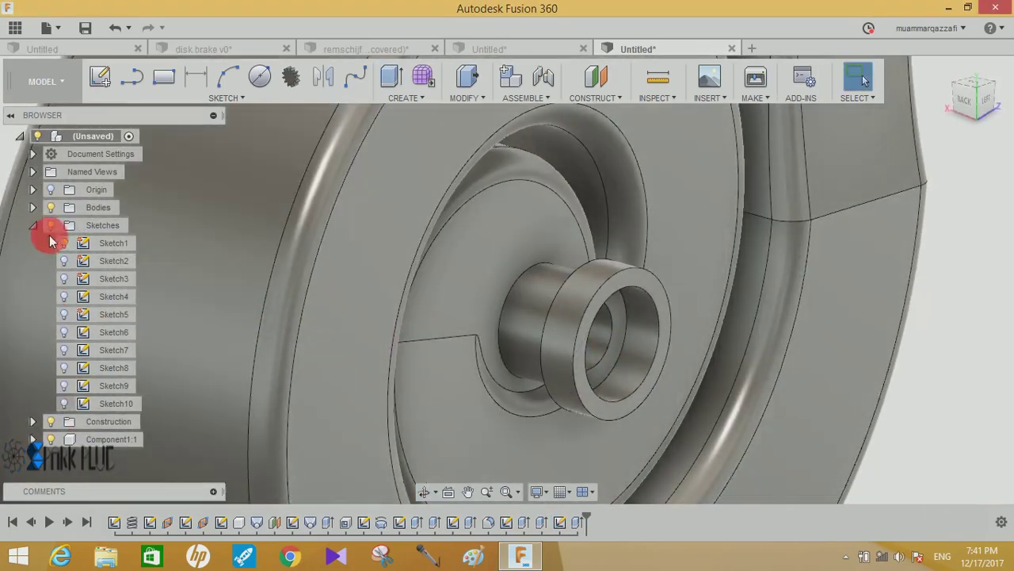
# Collapse the Sketches folder and orbit round to view the spiral side of the casing.
pyautogui.click(32, 225)
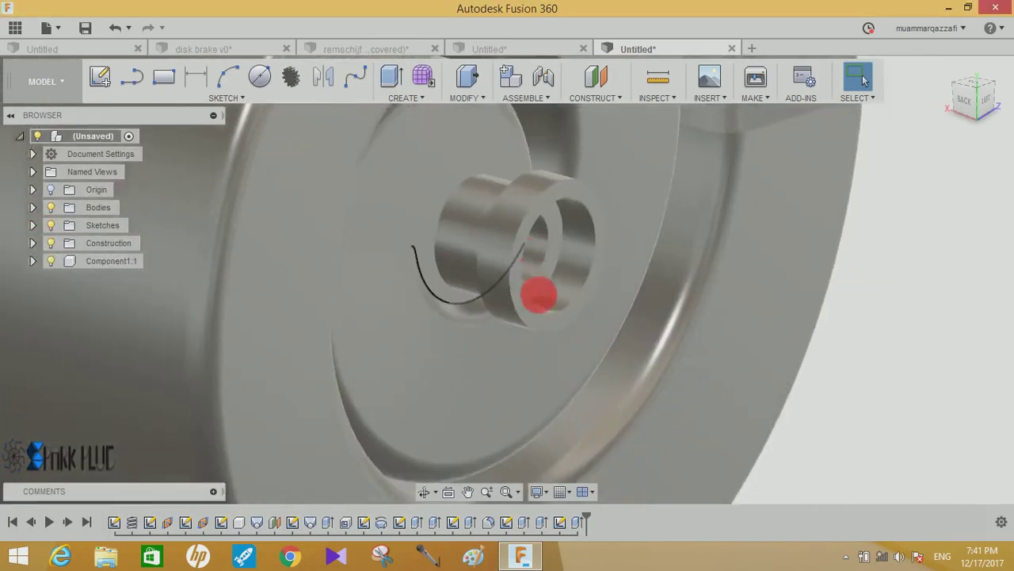
pyautogui.scroll(-5, 581, 333)
pyautogui.moveTo(702, 356)
pyautogui.keyDown('shift'); pyautogui.mouseDown(button='middle')
pyautogui.moveTo(600, 347)
pyautogui.moveTo(677, 340)
pyautogui.moveTo(632, 391)
pyautogui.moveTo(516, 437)
pyautogui.moveTo(397, 362)
pyautogui.moveTo(610, 365)
pyautogui.mouseUp(button='middle'); pyautogui.keyUp('shift')
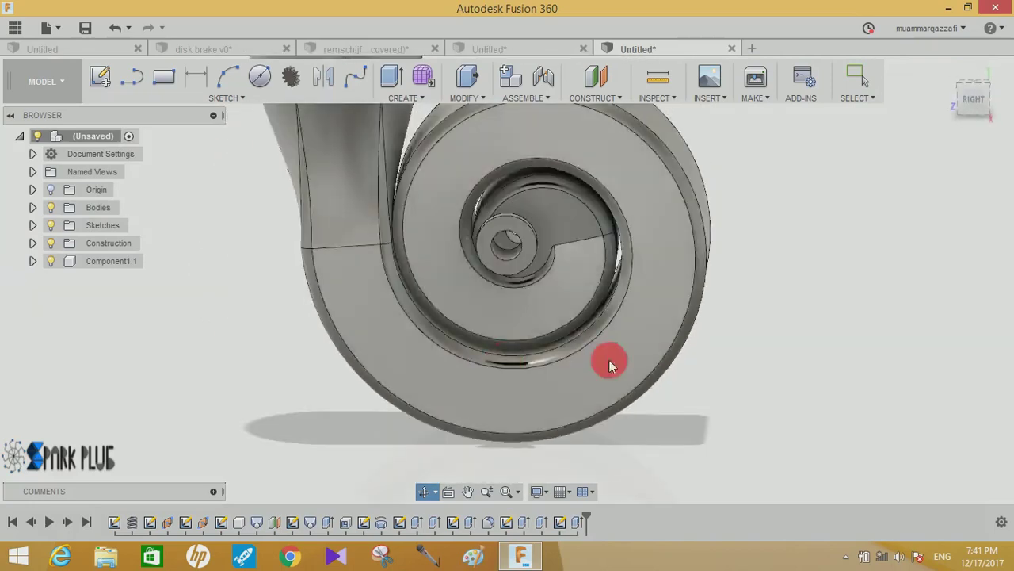
pyautogui.scroll(-3, 626, 360)
pyautogui.keyDown('shift'); pyautogui.moveTo(679, 357); pyautogui.dragTo(806, 373, button='middle'); pyautogui.keyUp('shift')
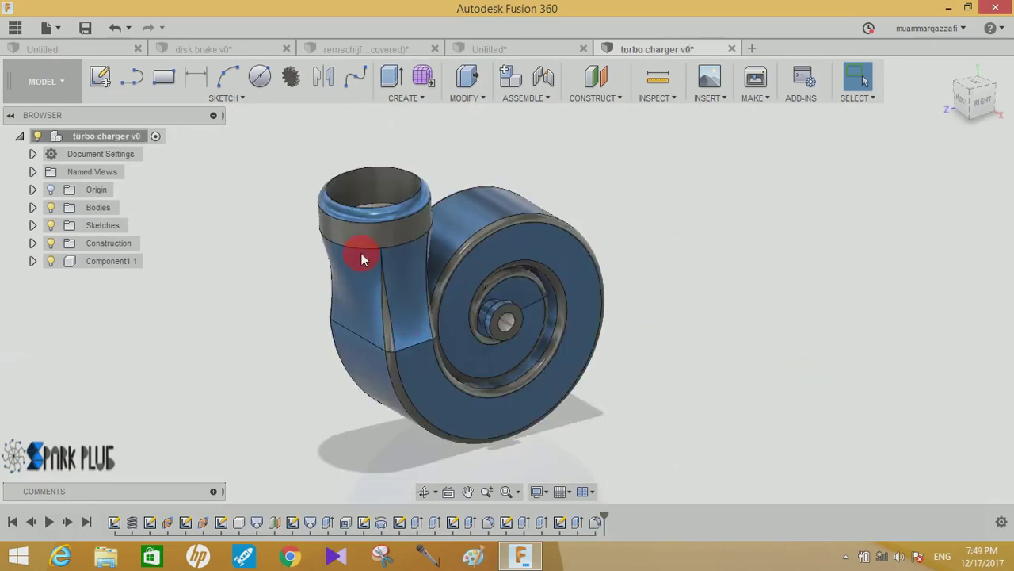
pyautogui.moveTo(361, 259)
pyautogui.keyDown('shift'); pyautogui.mouseDown(button='middle')
pyautogui.moveTo(623, 288)
pyautogui.moveTo(327, 294)
pyautogui.moveTo(827, 335)
pyautogui.moveTo(626, 345)
pyautogui.moveTo(816, 340)
pyautogui.mouseUp(button='middle'); pyautogui.keyUp('shift')
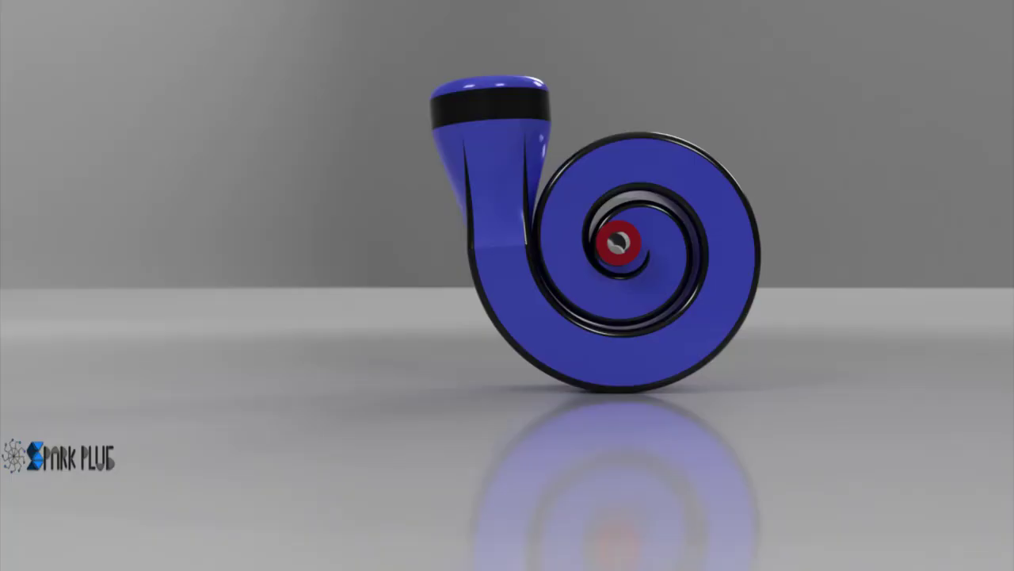